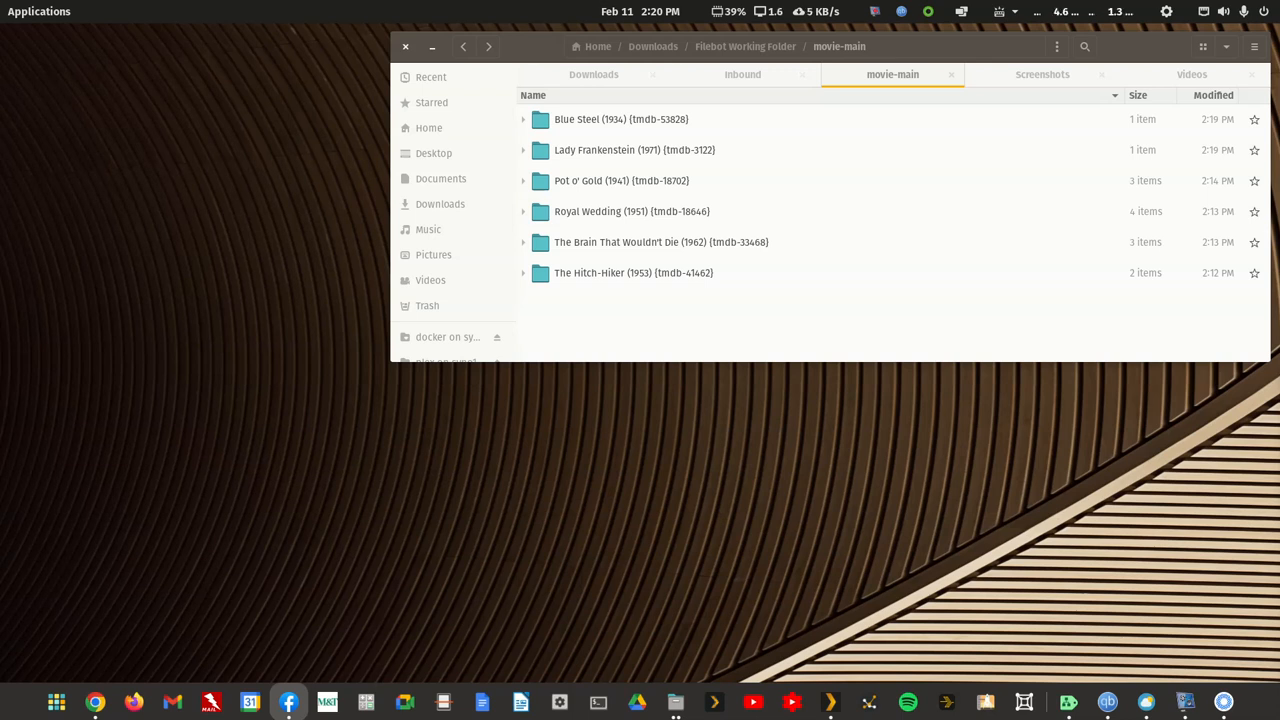
Step: In the Blue Steel (1934) folder, rename the video file to a9dhtueht94a.avi
{"action": "left_click", "coordinate": [640, 340]}
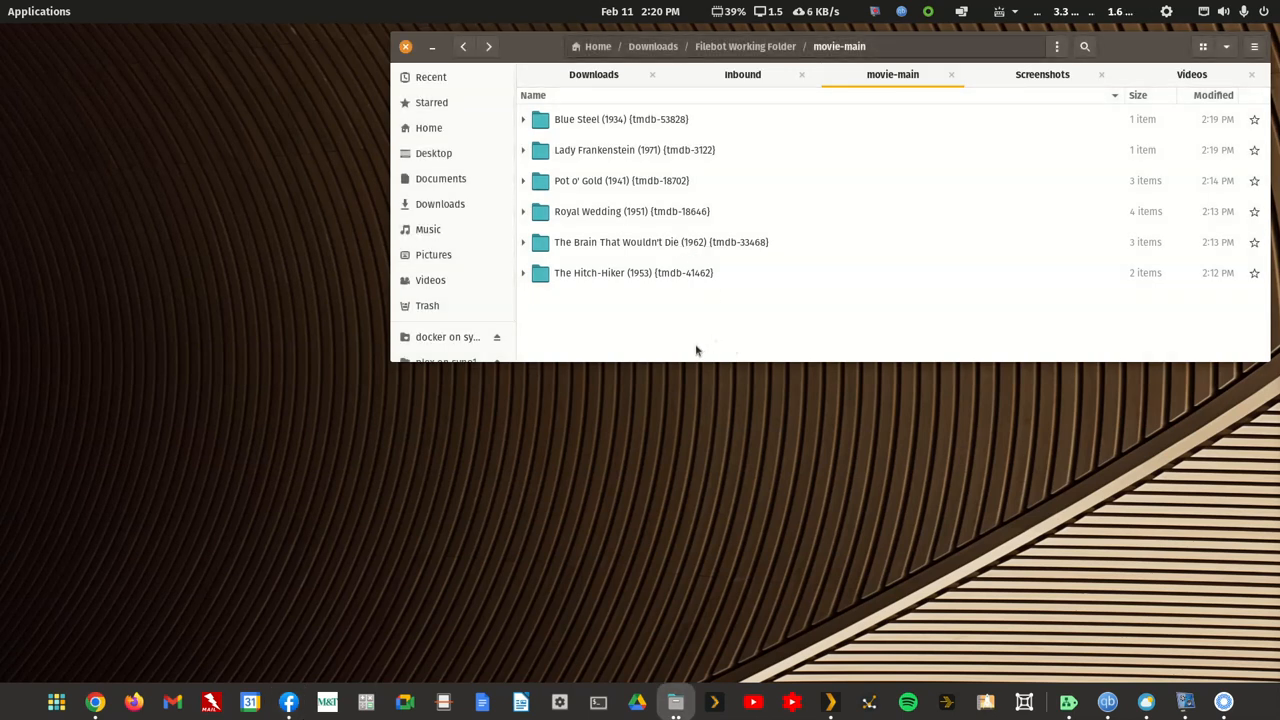
{"action": "left_click", "coordinate": [597, 121]}
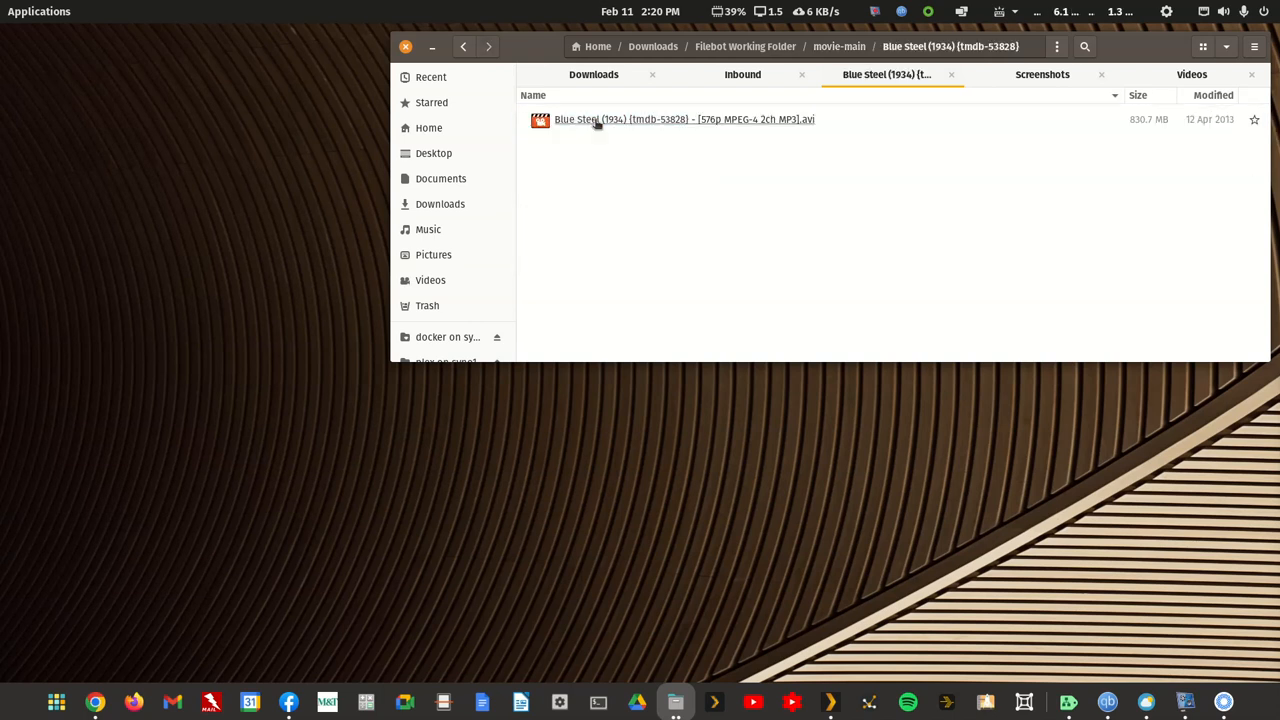
{"action": "right_click", "coordinate": [598, 132]}
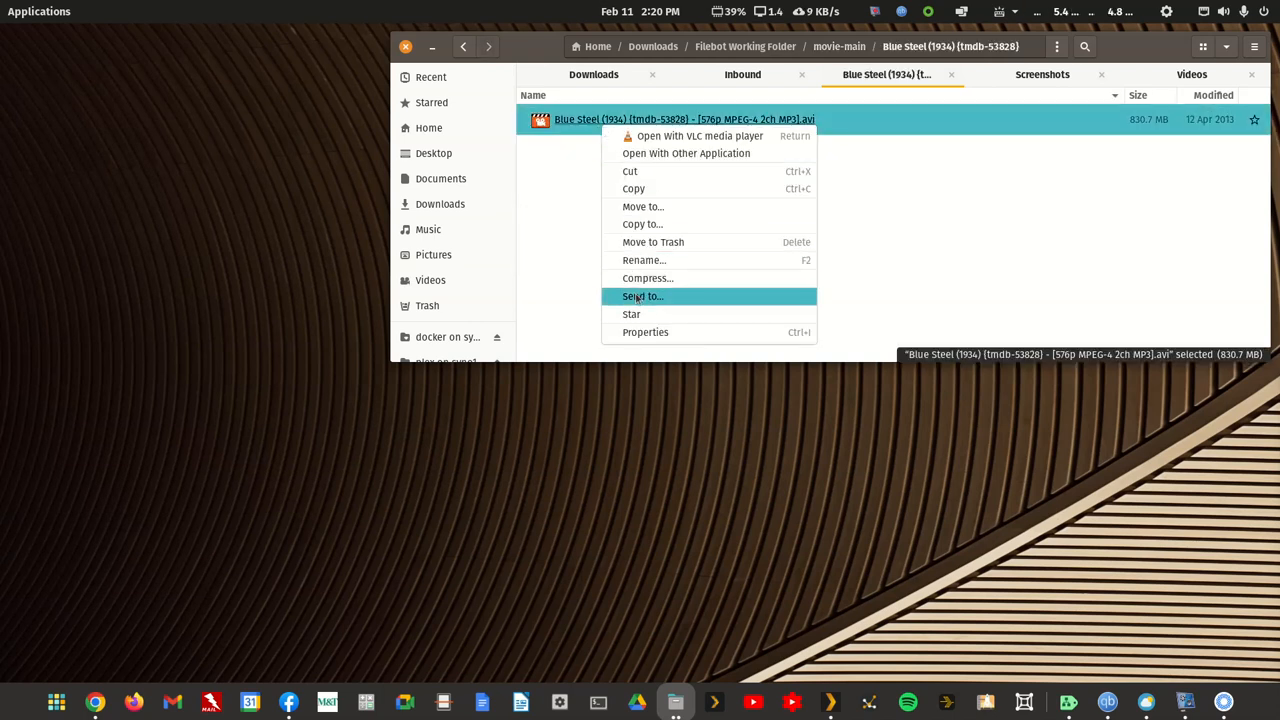
{"action": "left_click", "coordinate": [640, 262]}
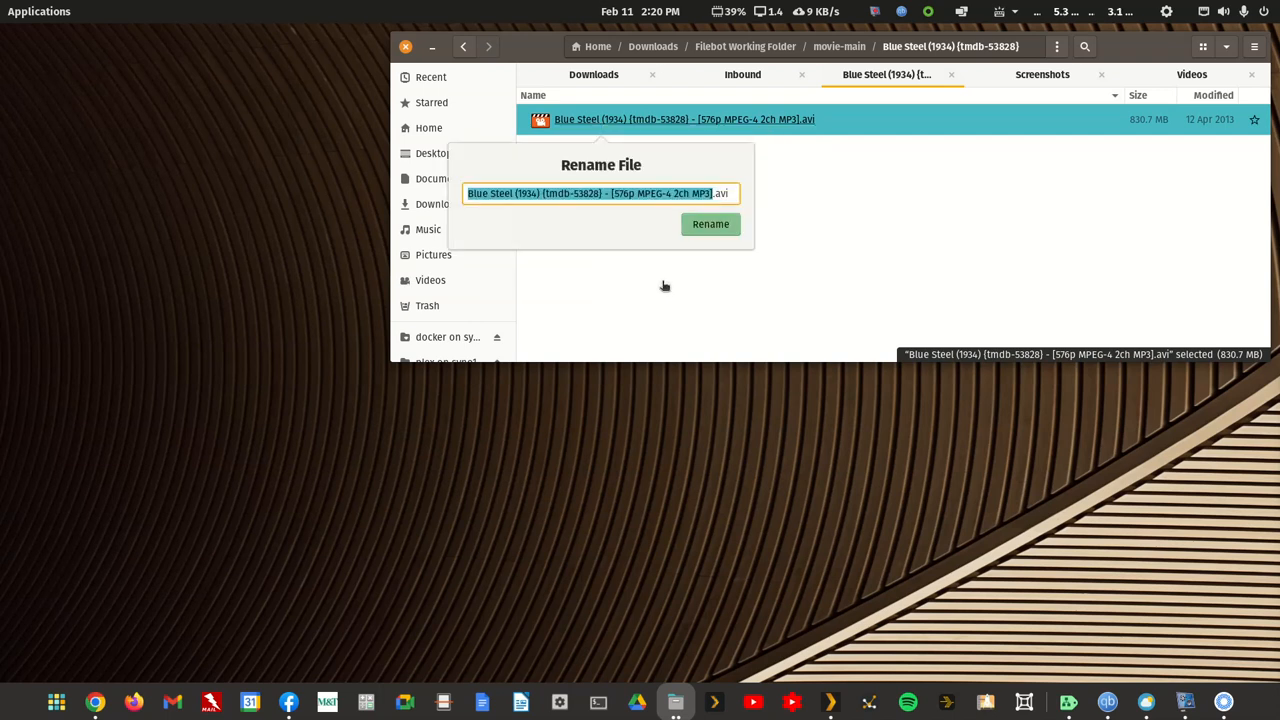
{"action": "key", "text": "Right"}
{"action": "key", "text": "shift+Left"}
{"action": "key", "text": "shift+Left"}
{"action": "key", "text": "shift+Left"}
{"action": "key", "text": "shift+Left"}
{"action": "key", "text": "shift+Left"}
{"action": "key", "text": "shift+Left"}
{"action": "key", "text": "shift+Left"}
{"action": "key", "text": "shift+Left"}
{"action": "key", "text": "shift+Left"}
{"action": "key", "text": "shift+Left"}
{"action": "key", "text": "shift+Left"}
{"action": "key", "text": "shift+Left"}
{"action": "key", "text": "shift+Left"}
{"action": "key", "text": "shift+Left"}
{"action": "key", "text": "shift+Left"}
{"action": "key", "text": "shift+Left"}
{"action": "key", "text": "shift+Left"}
{"action": "key", "text": "shift+Left"}
{"action": "key", "text": "shift+Left"}
{"action": "key", "text": "shift+Left"}
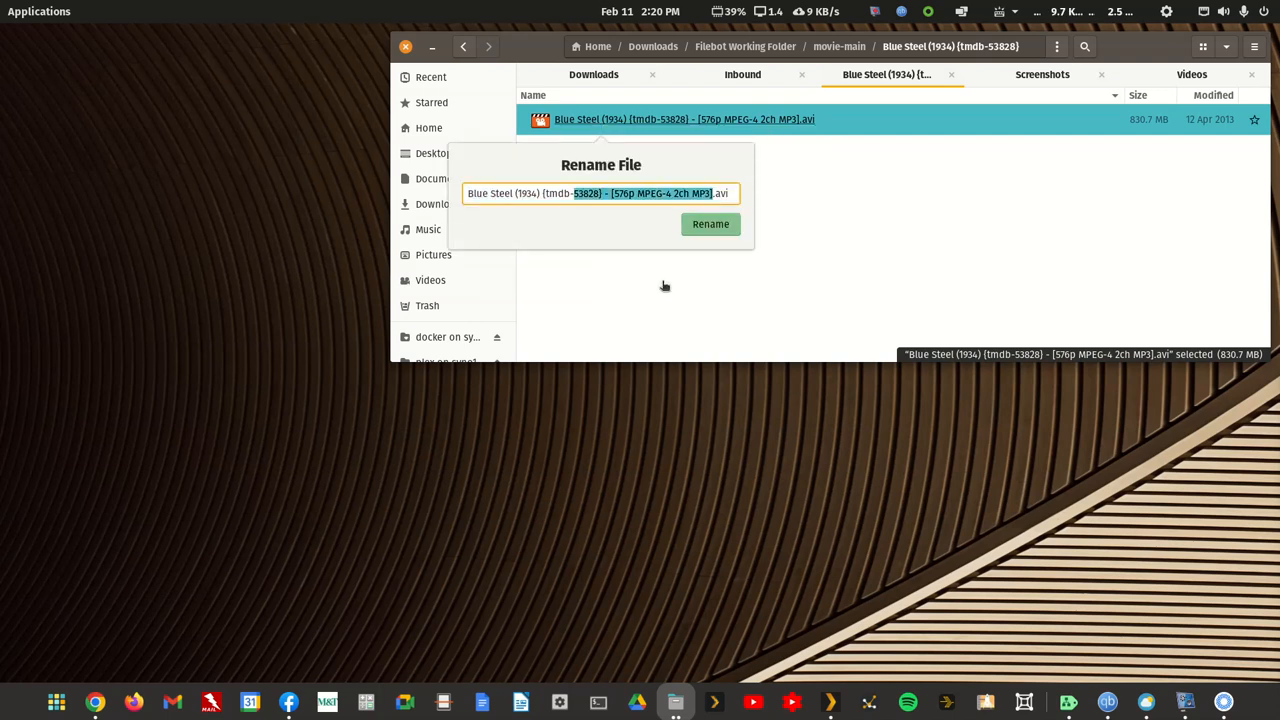
{"action": "type", "text": "a9dhtu"}
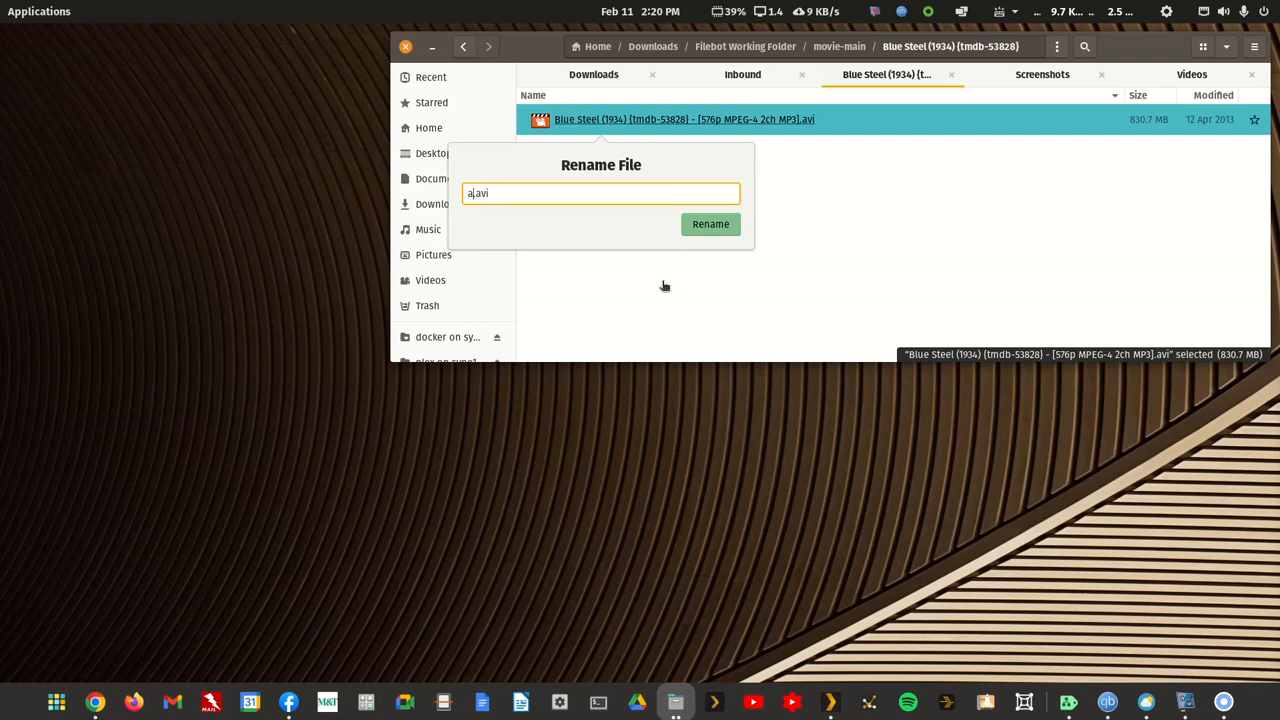
{"action": "type", "text": "eht94"}
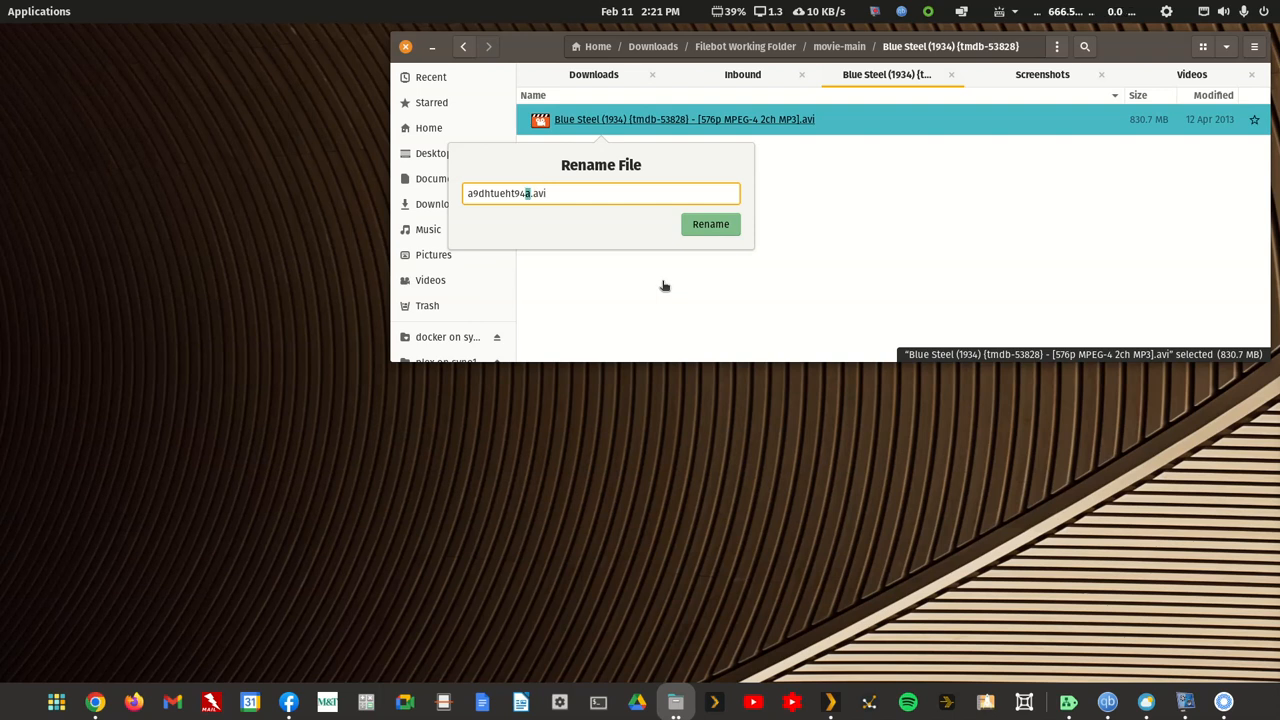
{"action": "key", "text": "shift+Left"}
{"action": "key", "text": "shift+Left"}
{"action": "key", "text": "shift+Left"}
{"action": "key", "text": "shift+Left"}
{"action": "key", "text": "shift+Left"}
{"action": "key", "text": "shift+Left"}
{"action": "key", "text": "shift+Left"}
{"action": "key", "text": "shift+Left"}
{"action": "key", "text": "shift+Left"}
{"action": "key", "text": "shift+Left"}
{"action": "key", "text": "shift+Left"}
{"action": "key", "text": "shift+Left"}
{"action": "key", "text": "ctrl+c"}
{"action": "key", "text": "Right"}
{"action": "key", "text": "Return"}
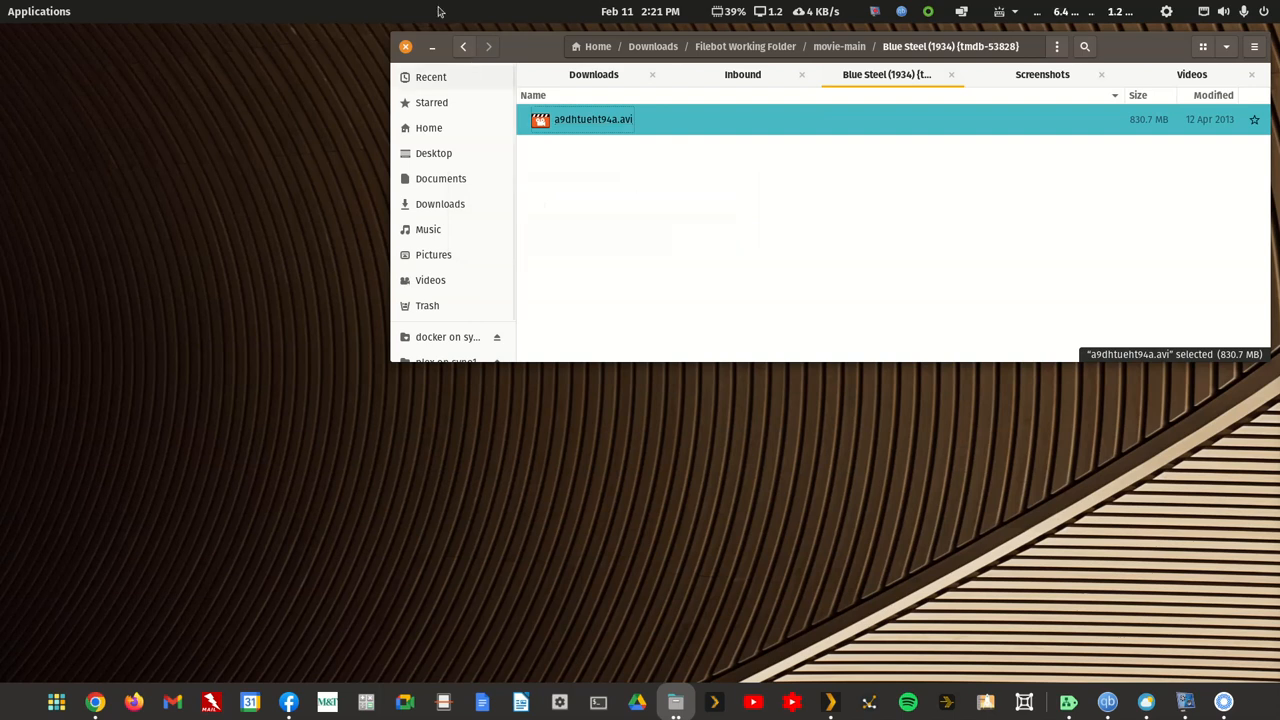
Step: In the Lady Frankenstein (1971) folder, rename the video file to a9dhtueht94ab.mkv
{"action": "left_click", "coordinate": [463, 50]}
{"action": "double_click", "coordinate": [606, 151]}
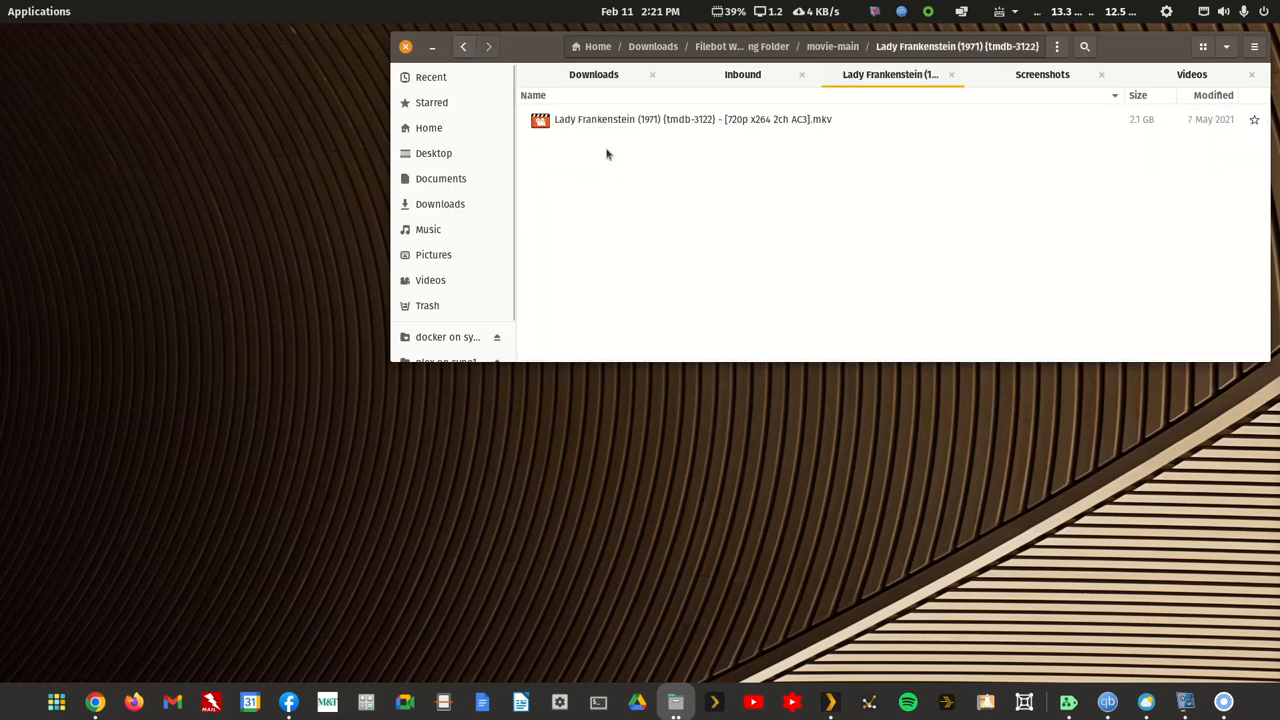
{"action": "right_click", "coordinate": [614, 122]}
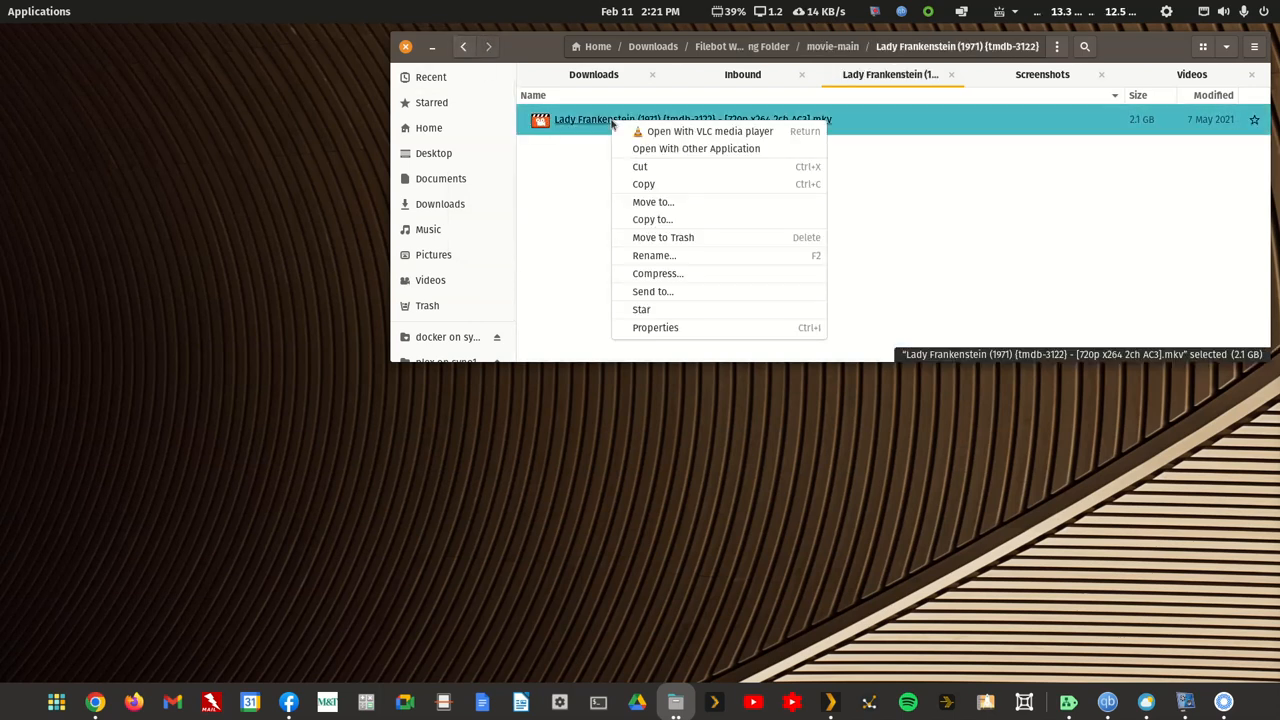
{"action": "left_click", "coordinate": [646, 254]}
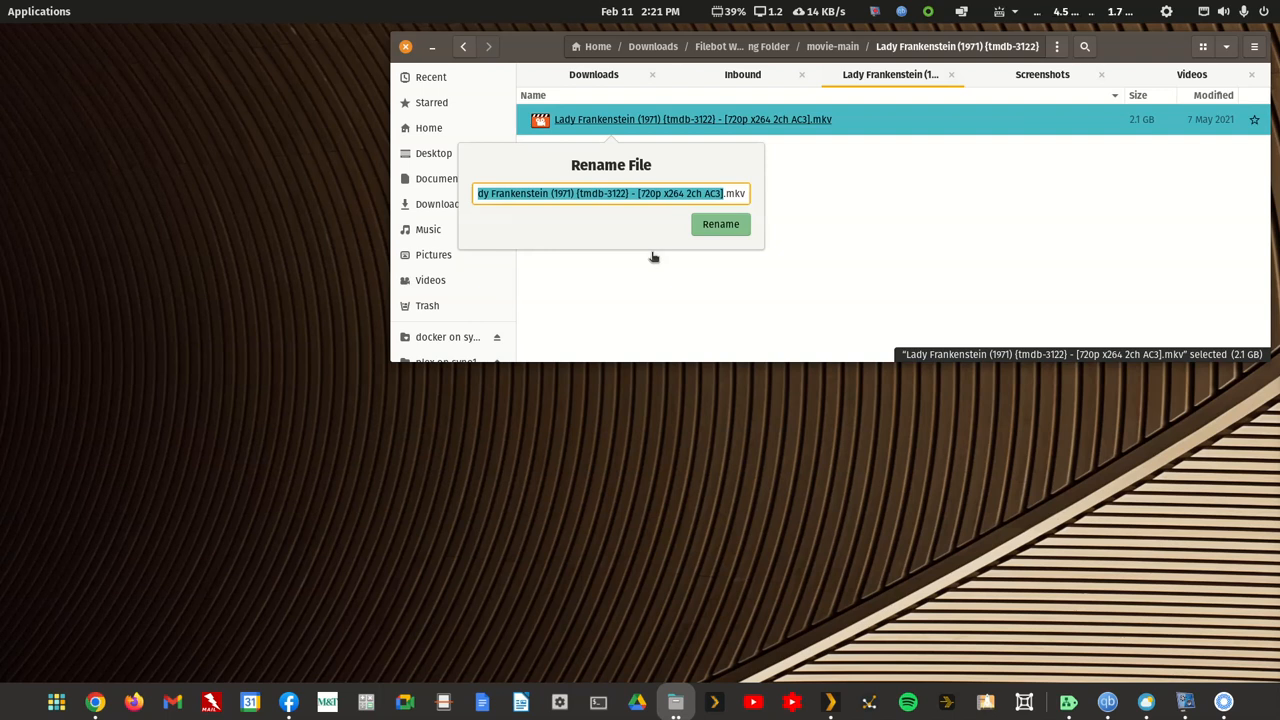
{"action": "type", "text": "a9dhtueht94ab"}
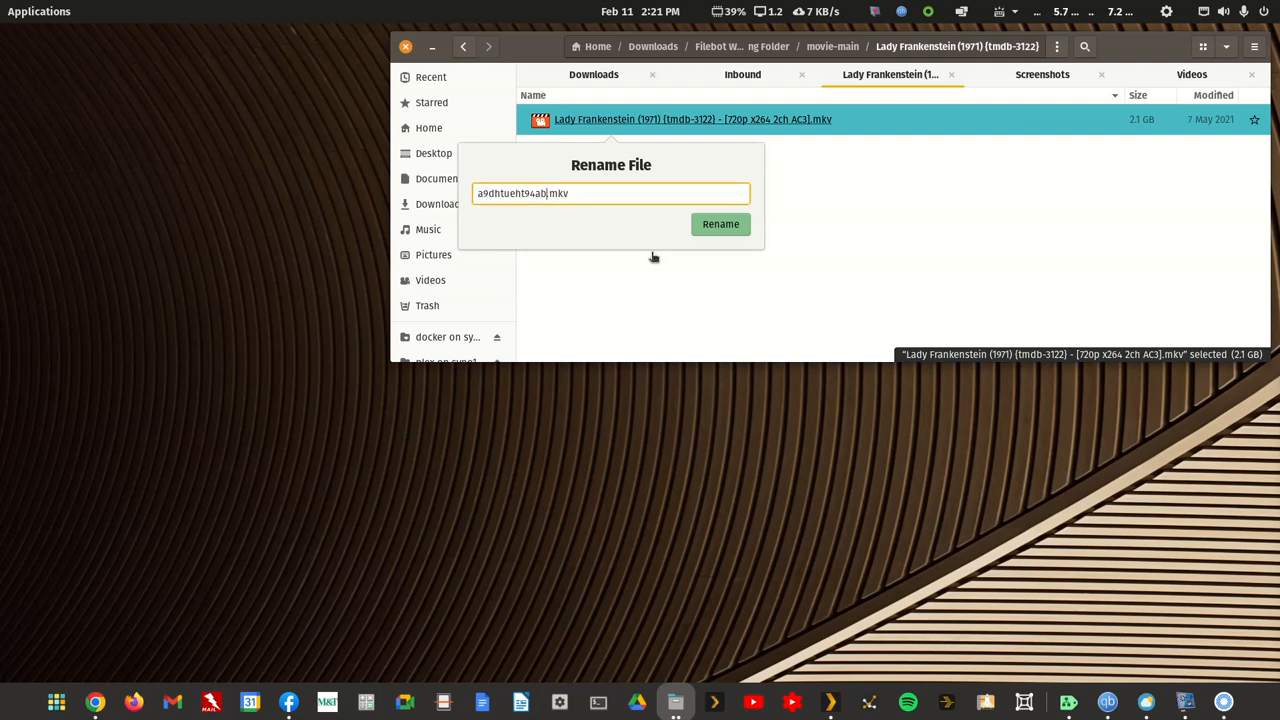
{"action": "key", "text": "Return"}
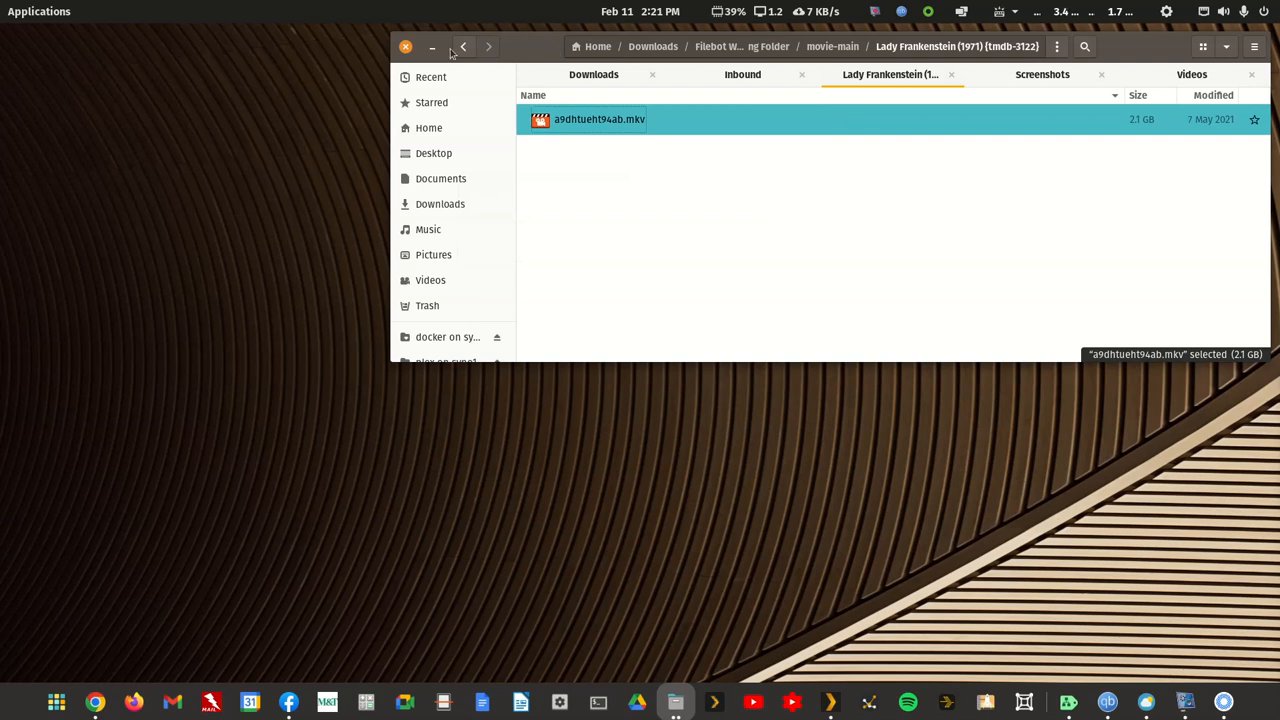
Step: In the Pot o' Gold (1941) folder, move the MKV copy of the movie to the trash
{"action": "left_click", "coordinate": [463, 46]}
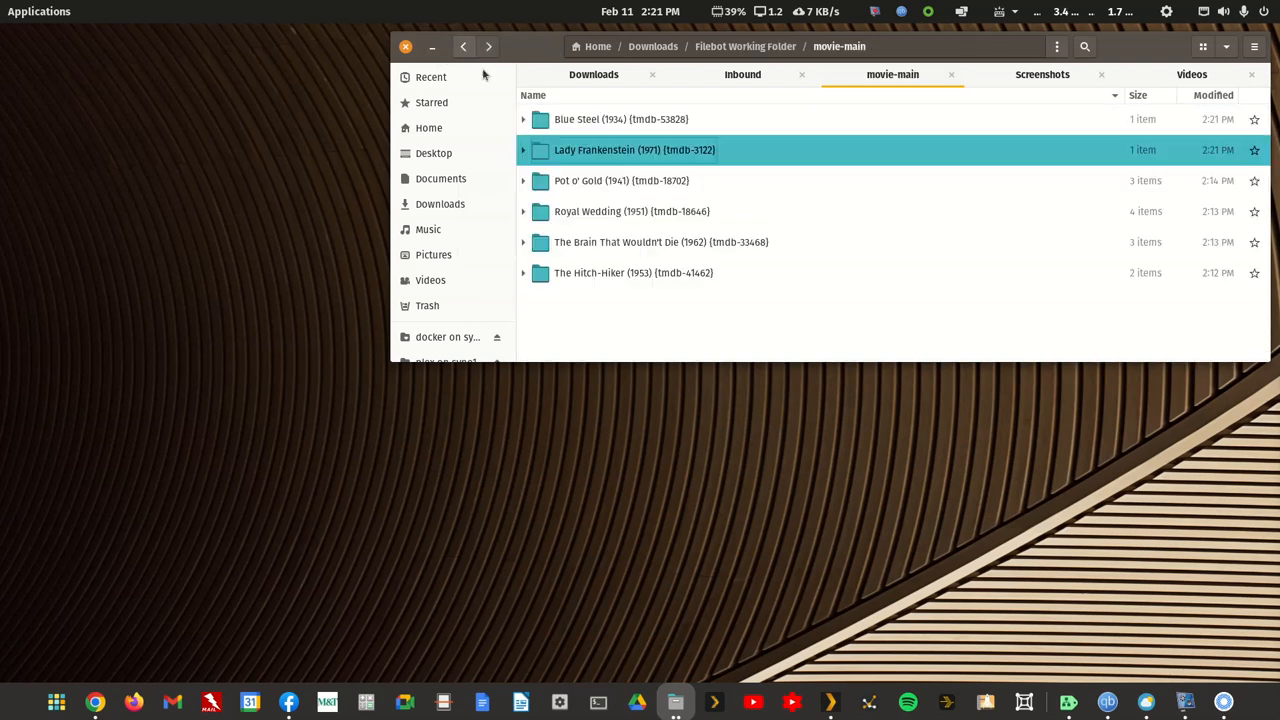
{"action": "left_click", "coordinate": [611, 181]}
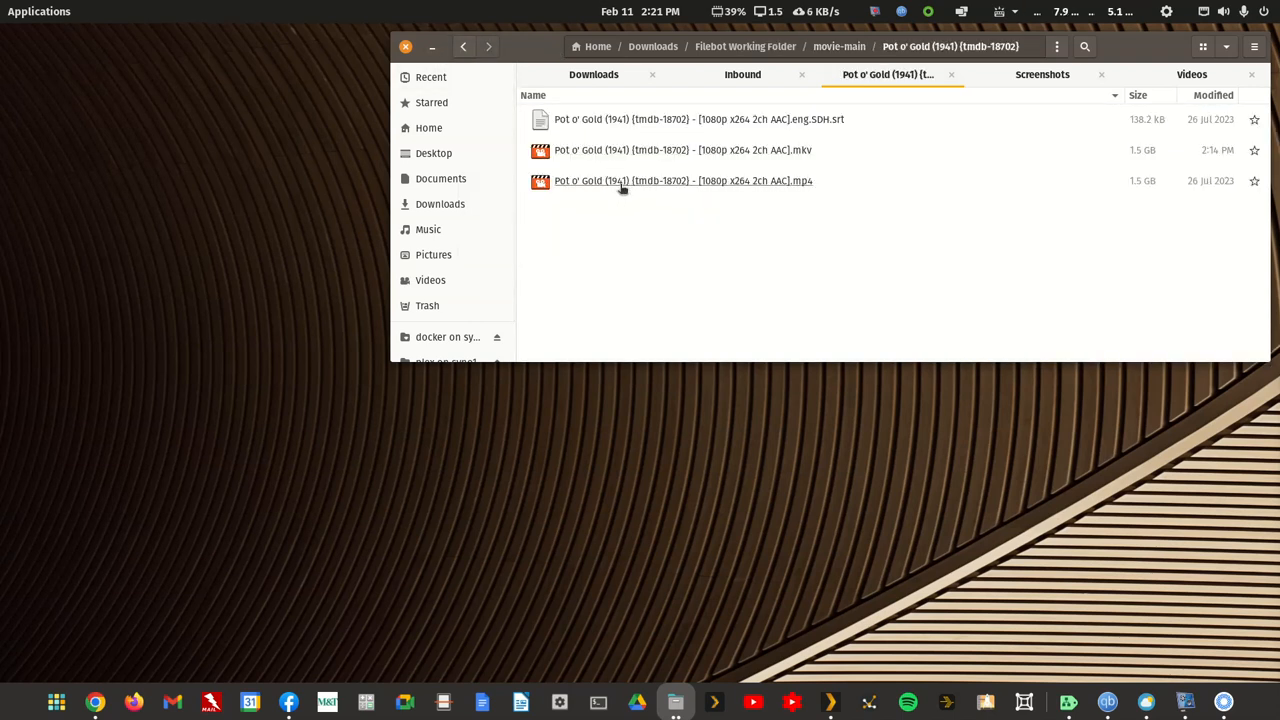
{"action": "right_click", "coordinate": [681, 154]}
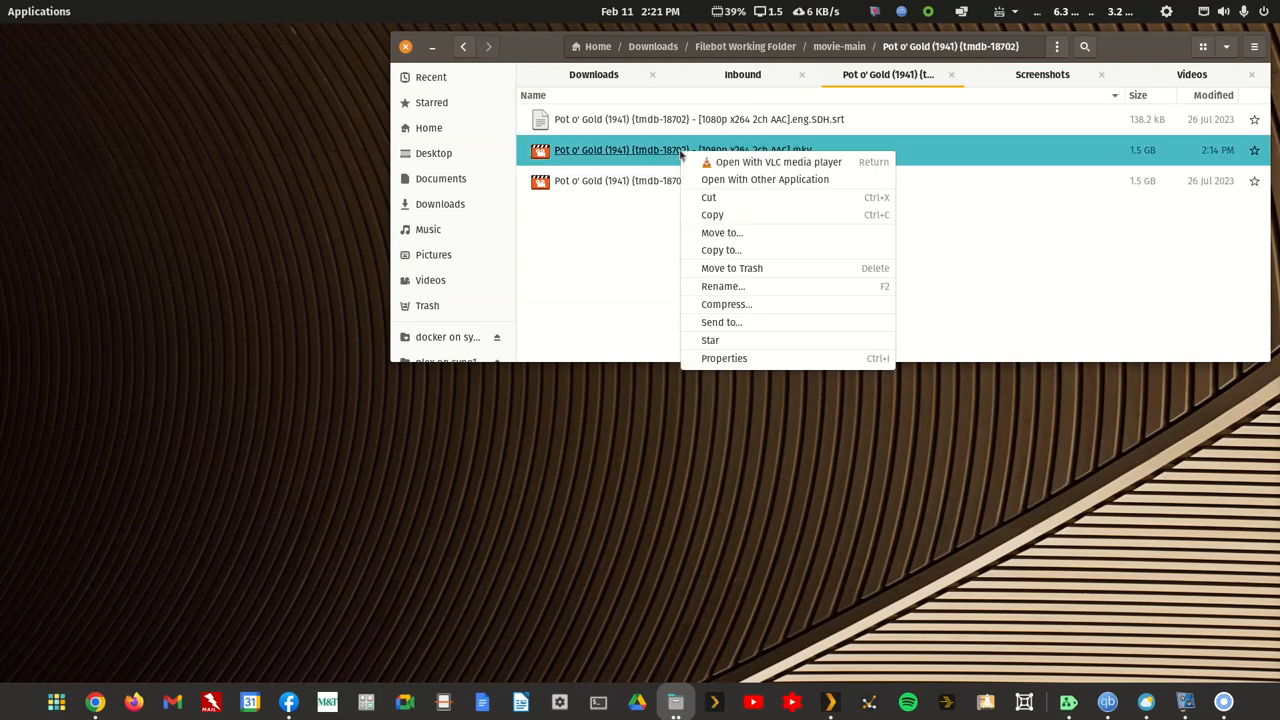
{"action": "left_click", "coordinate": [727, 271]}
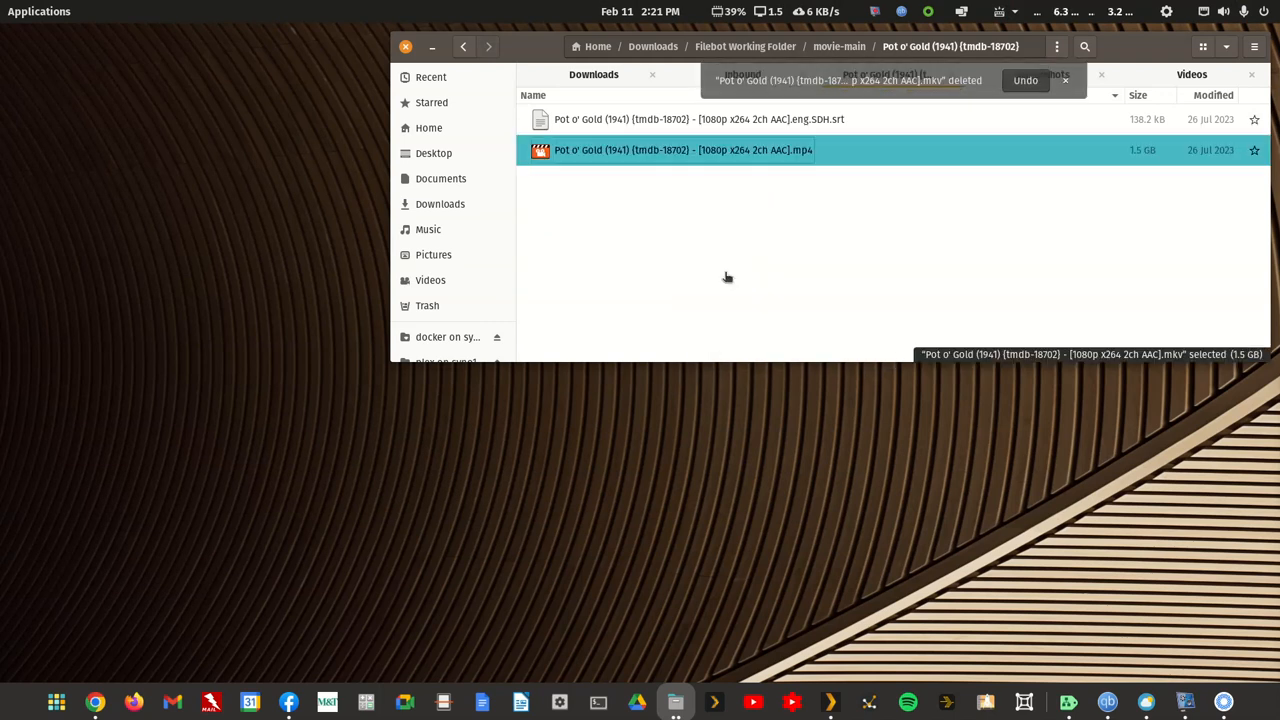
Step: Rename the remaining Pot o' Gold MP4 video to a9dhtueht94ac.mp4
{"action": "right_click", "coordinate": [668, 155]}
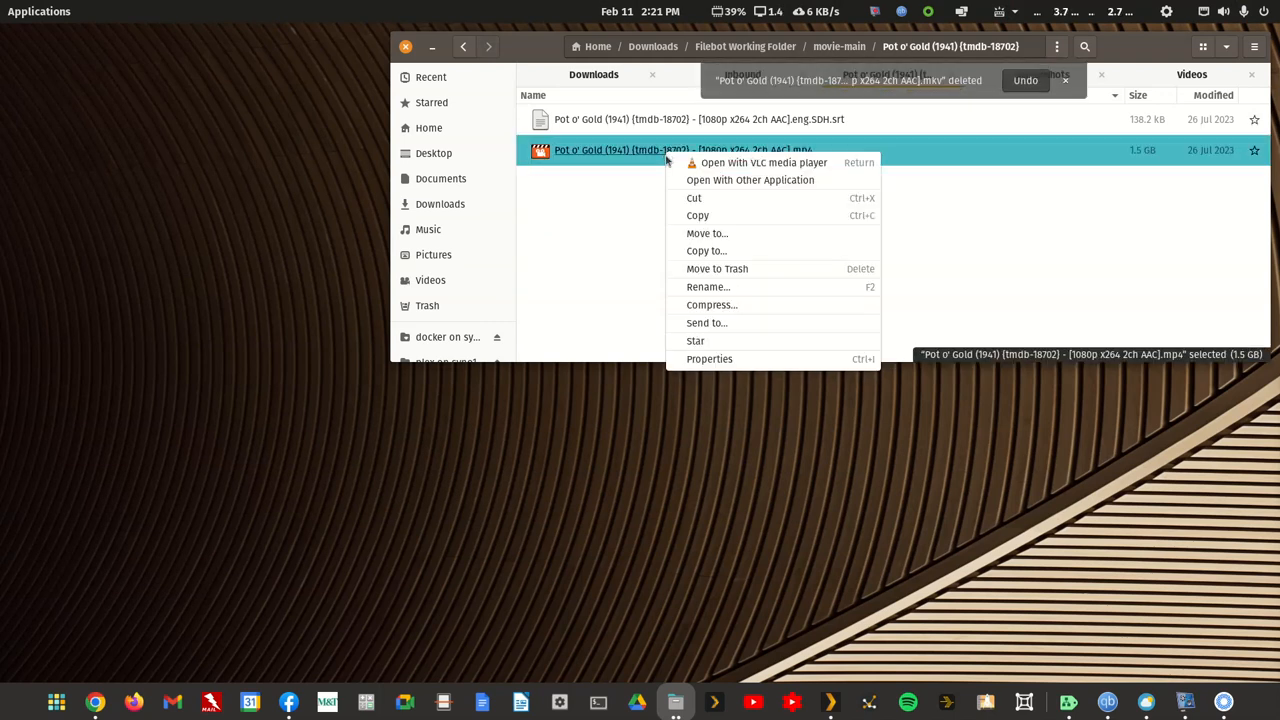
{"action": "left_click", "coordinate": [697, 288]}
{"action": "type", "text": "a9dhtueht94a"}
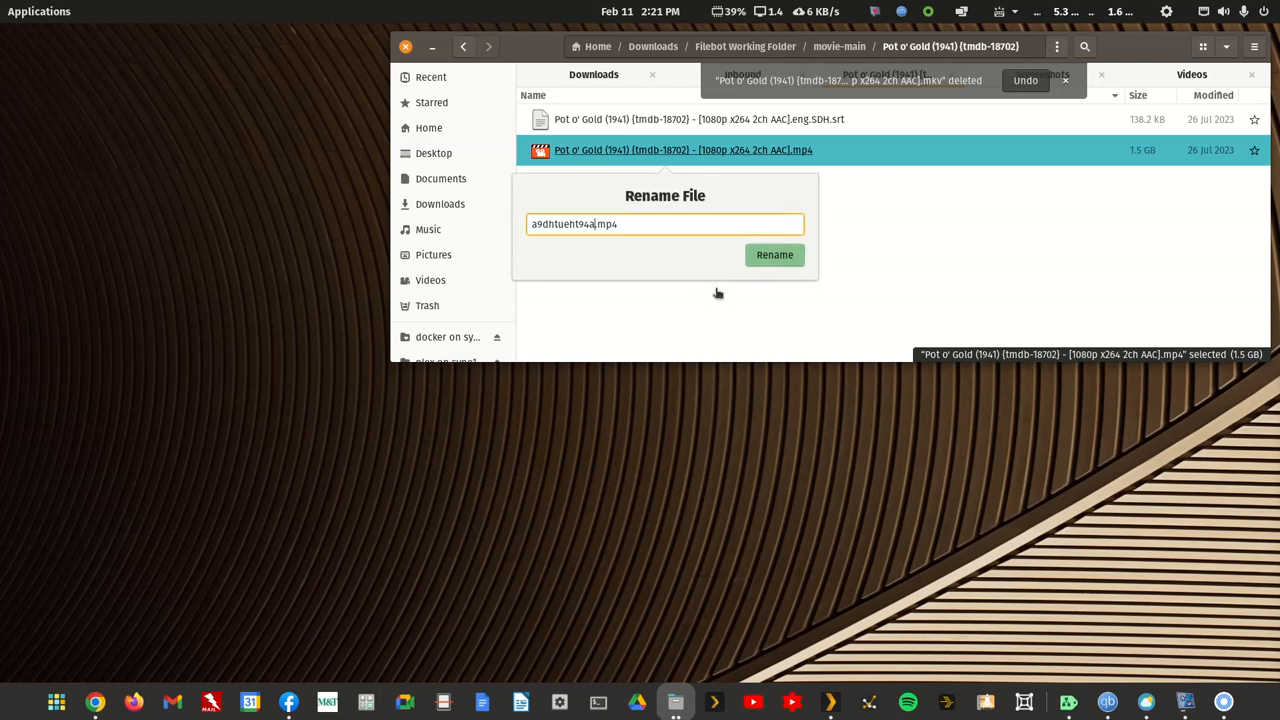
{"action": "type", "text": "c"}
{"action": "left_click", "coordinate": [776, 256]}
Step: Rename the Pot o' Gold subtitle file to a9dhtueht94a.eng.SDH.srt, replacing only the part before the language suffix
{"action": "left_click", "coordinate": [463, 46]}
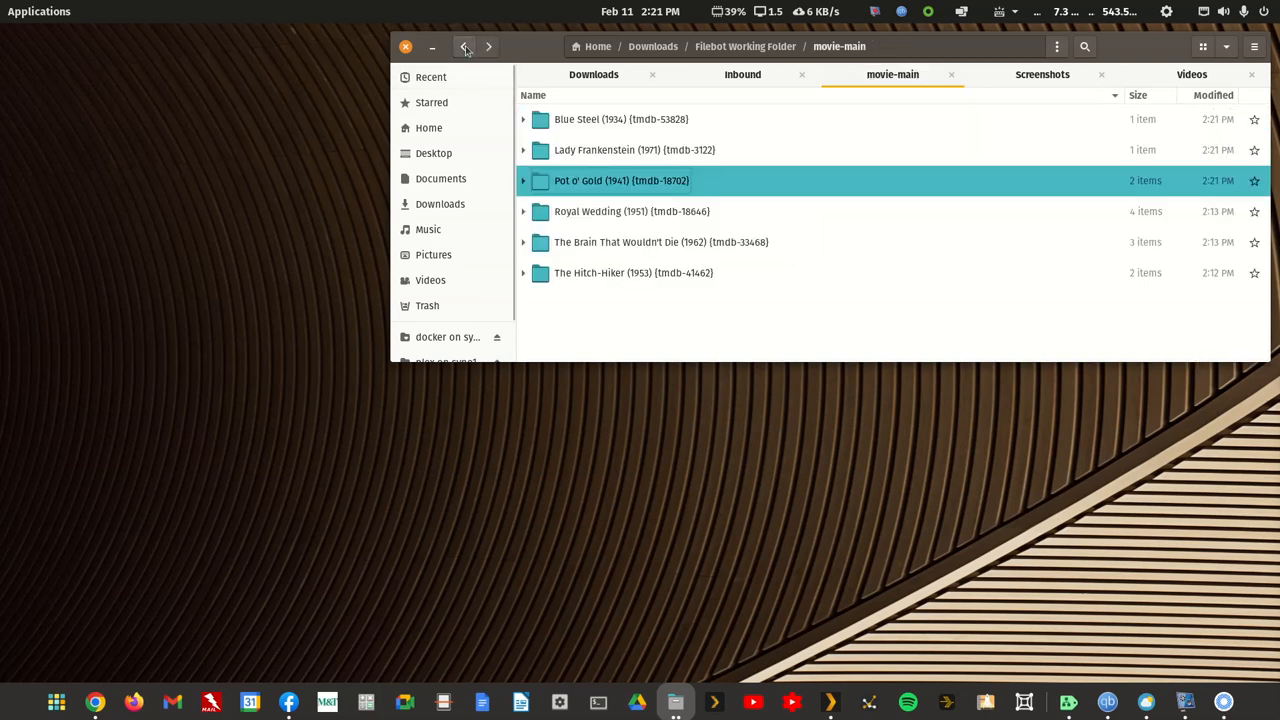
{"action": "double_click", "coordinate": [587, 180]}
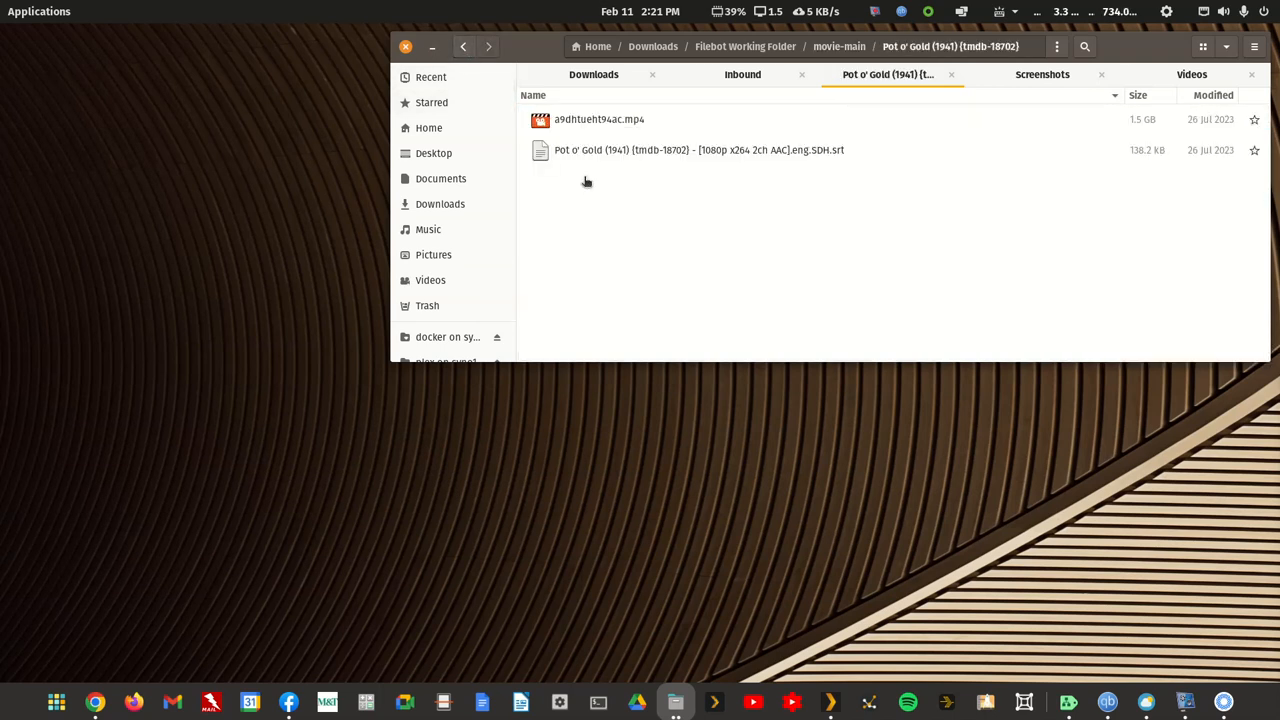
{"action": "right_click", "coordinate": [601, 152]}
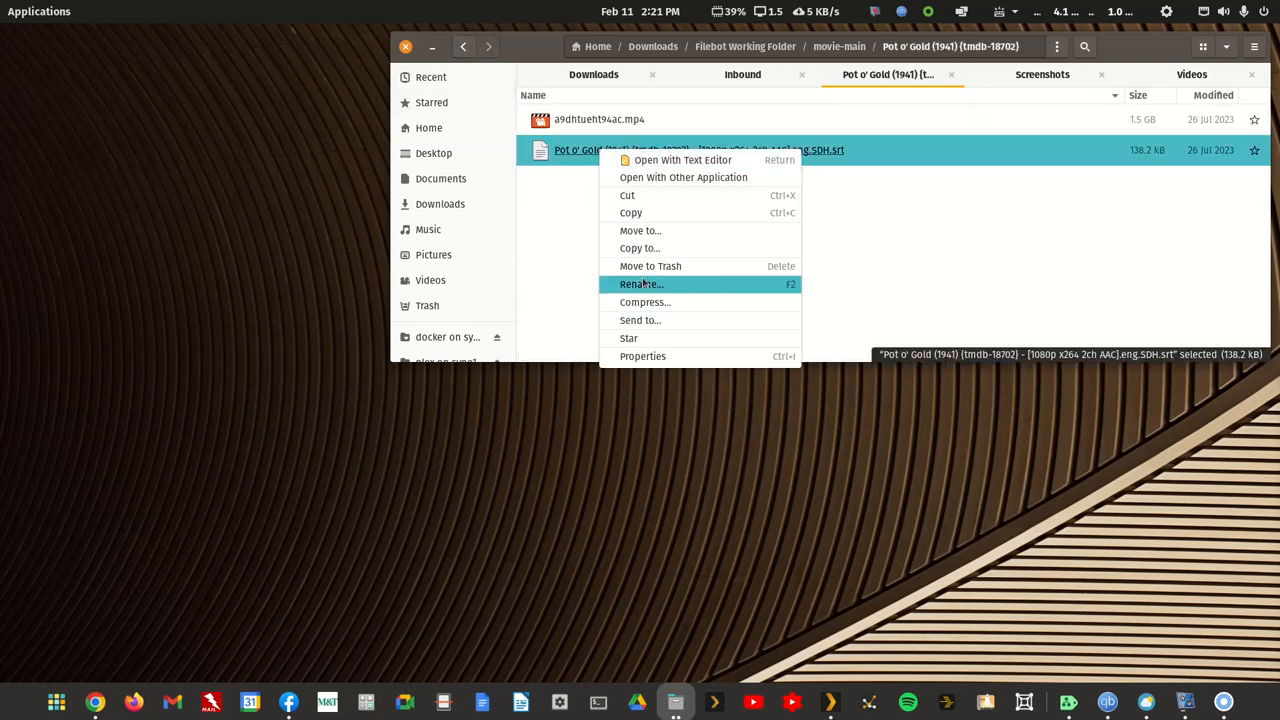
{"action": "left_click", "coordinate": [642, 283]}
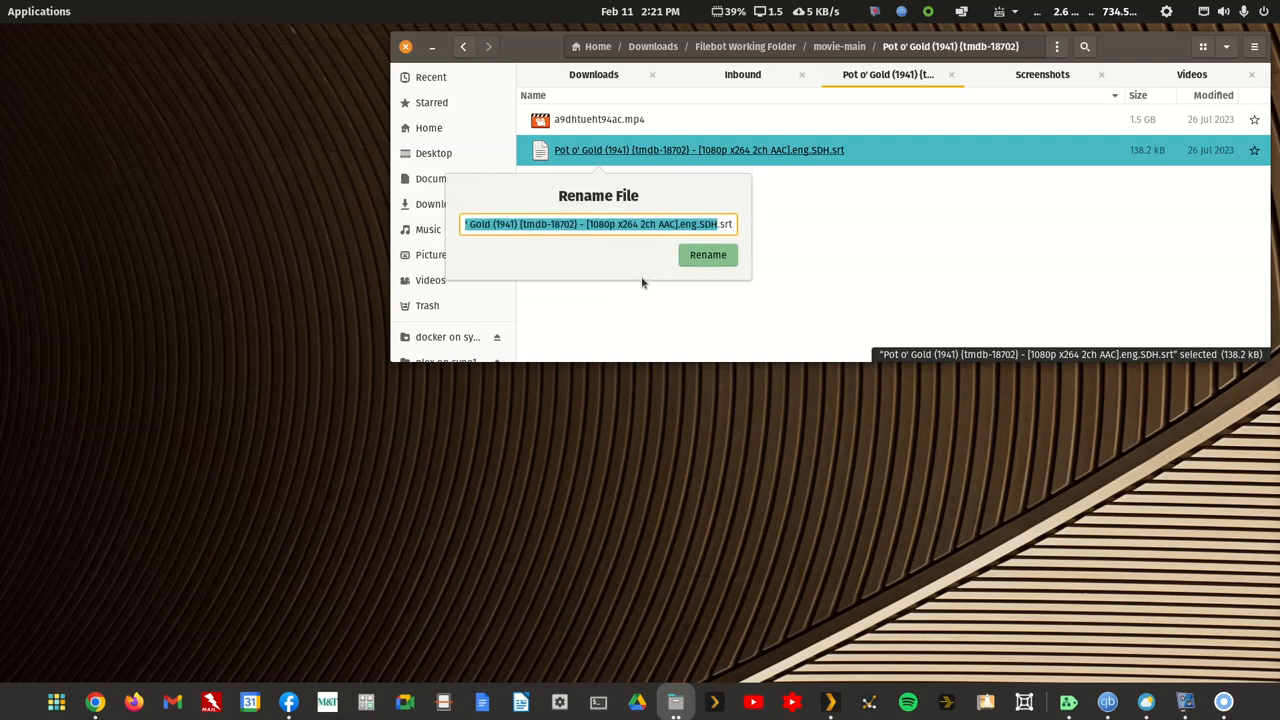
{"action": "key", "text": "Home"}
{"action": "key", "text": "shift+Right"}
{"action": "key", "text": "shift+Right"}
{"action": "key", "text": "shift+Right"}
{"action": "key", "text": "shift+Right"}
{"action": "key", "text": "shift+Right"}
{"action": "key", "text": "shift+Right"}
{"action": "key", "text": "shift+Right"}
{"action": "key", "text": "shift+Right"}
{"action": "key", "text": "shift+Right"}
{"action": "key", "text": "shift+Right"}
{"action": "key", "text": "shift+Right"}
{"action": "key", "text": "shift+Right"}
{"action": "key", "text": "shift+Right"}
{"action": "key", "text": "shift+Right"}
{"action": "key", "text": "shift+Right"}
{"action": "key", "text": "shift+Right"}
{"action": "key", "text": "shift+Right"}
{"action": "key", "text": "shift+Right"}
{"action": "key", "text": "shift+Right"}
{"action": "key", "text": "shift+Right"}
{"action": "key", "text": "shift+Right"}
{"action": "key", "text": "shift+Right"}
{"action": "key", "text": "shift+Right"}
{"action": "key", "text": "shift+Right"}
{"action": "key", "text": "shift+Right"}
{"action": "key", "text": "shift+Right"}
{"action": "key", "text": "shift+Right"}
{"action": "key", "text": "shift+Right"}
{"action": "key", "text": "shift+Right"}
{"action": "key", "text": "shift+Right"}
{"action": "key", "text": "shift+Right"}
{"action": "key", "text": "shift+Right"}
{"action": "key", "text": "shift+Right"}
{"action": "key", "text": "shift+Right"}
{"action": "key", "text": "shift+Right"}
{"action": "key", "text": "shift+Right"}
{"action": "key", "text": "shift+Right"}
{"action": "key", "text": "shift+Right"}
{"action": "key", "text": "shift+Right"}
{"action": "key", "text": "shift+Right"}
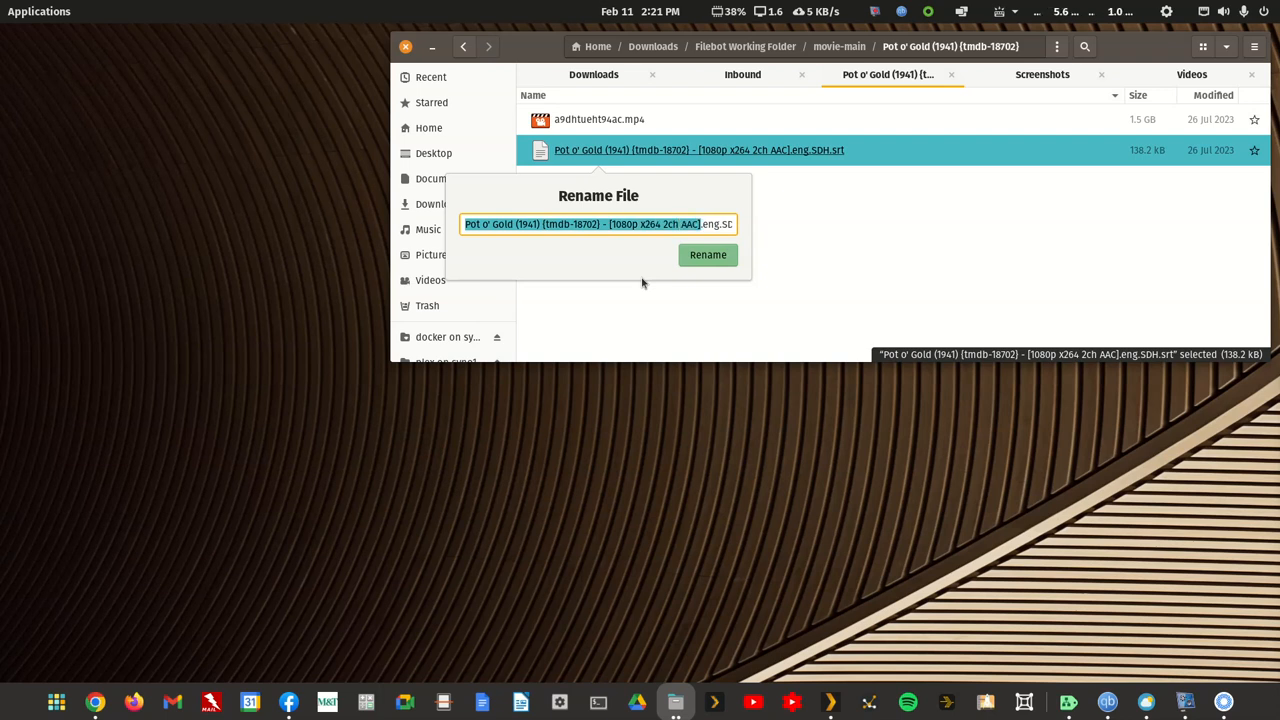
{"action": "key", "text": "ctrl+v"}
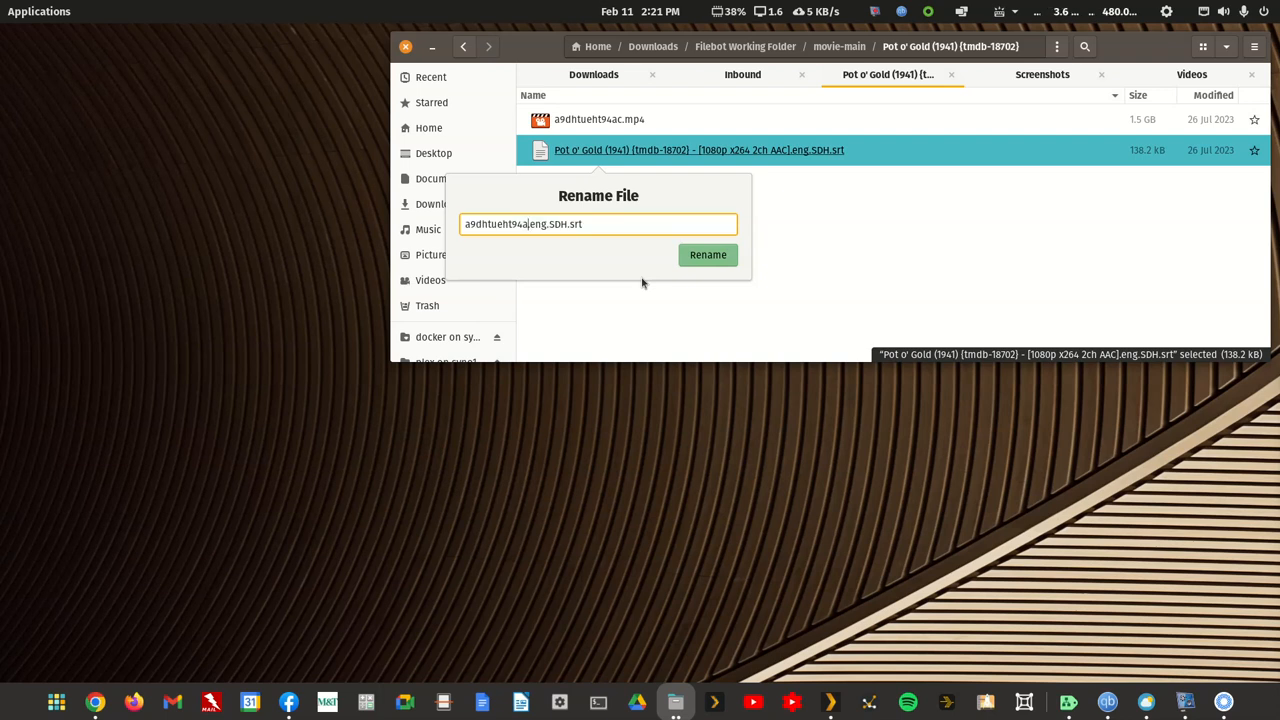
{"action": "key", "text": "Return"}
Step: In the Royal Wedding (1951) folder, move the Royal.Wedding.1951.1080p.WEBRip.x265-RARBG.mkv file to the trash
{"action": "left_click", "coordinate": [470, 50]}
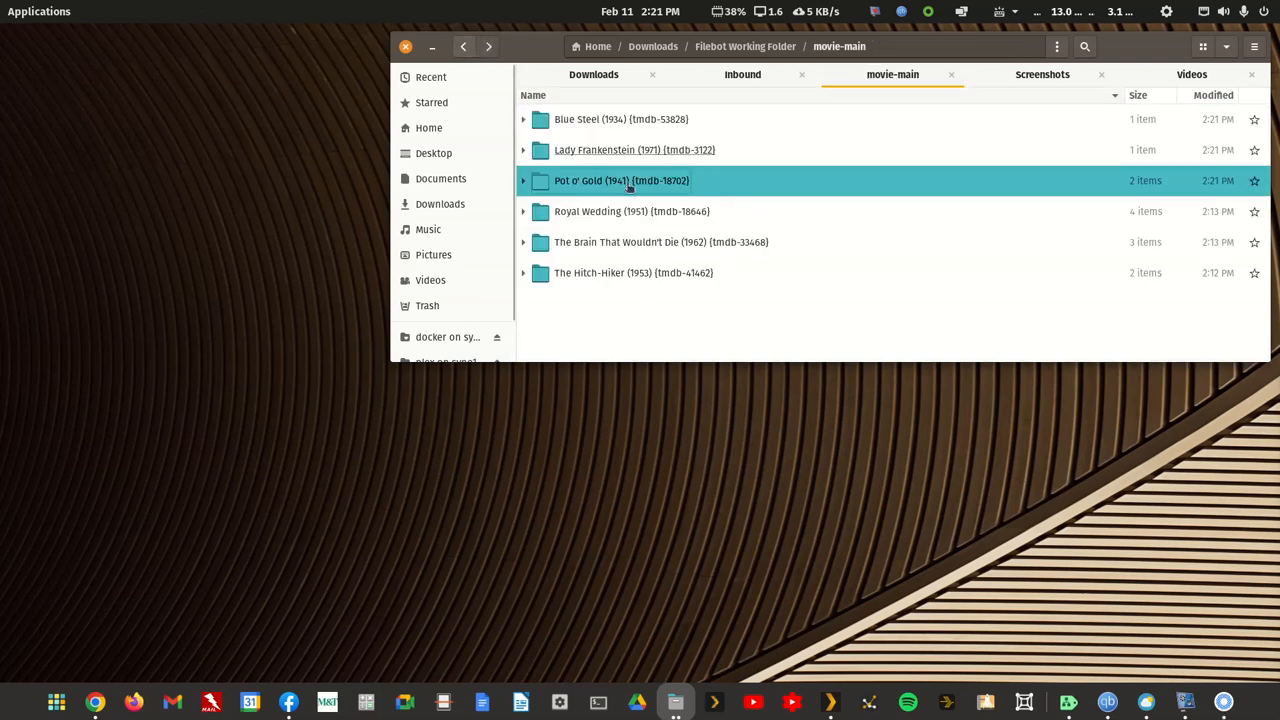
{"action": "double_click", "coordinate": [617, 211]}
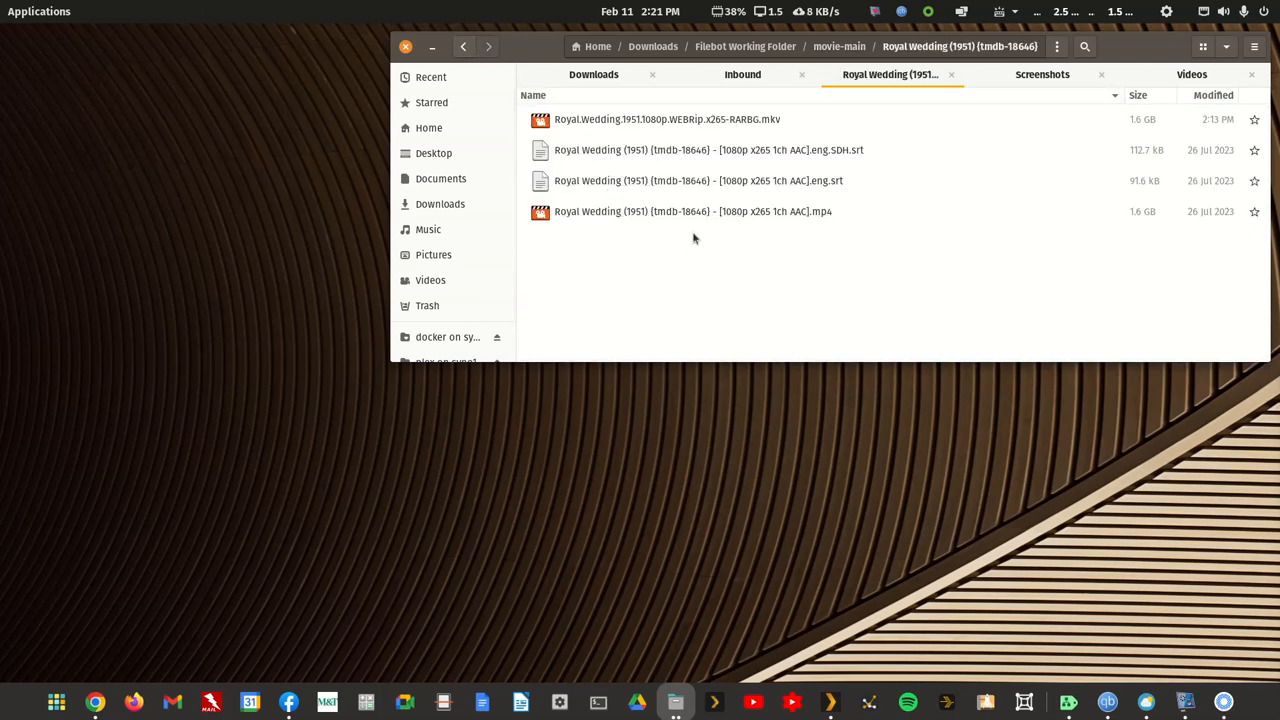
{"action": "right_click", "coordinate": [688, 119]}
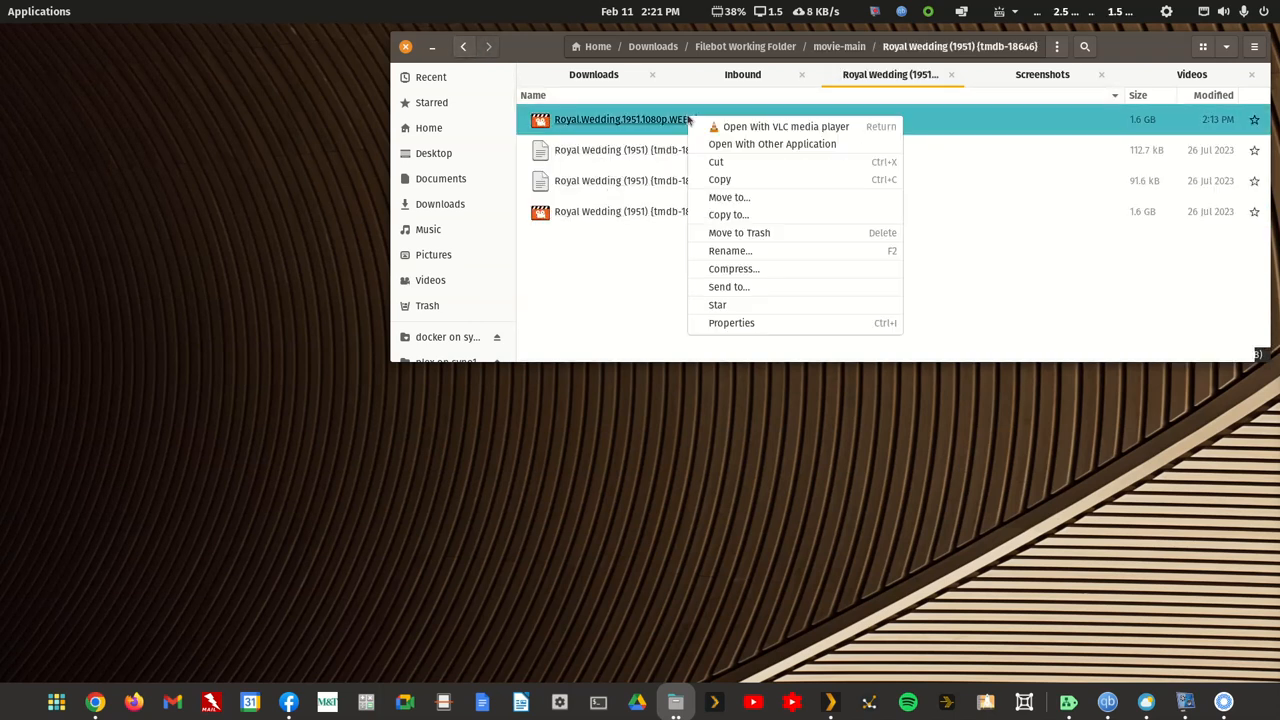
{"action": "left_click", "coordinate": [720, 240]}
Step: Rename the Royal Wedding MP4 video to a9dhtueht94ad.mp4
{"action": "right_click", "coordinate": [690, 183]}
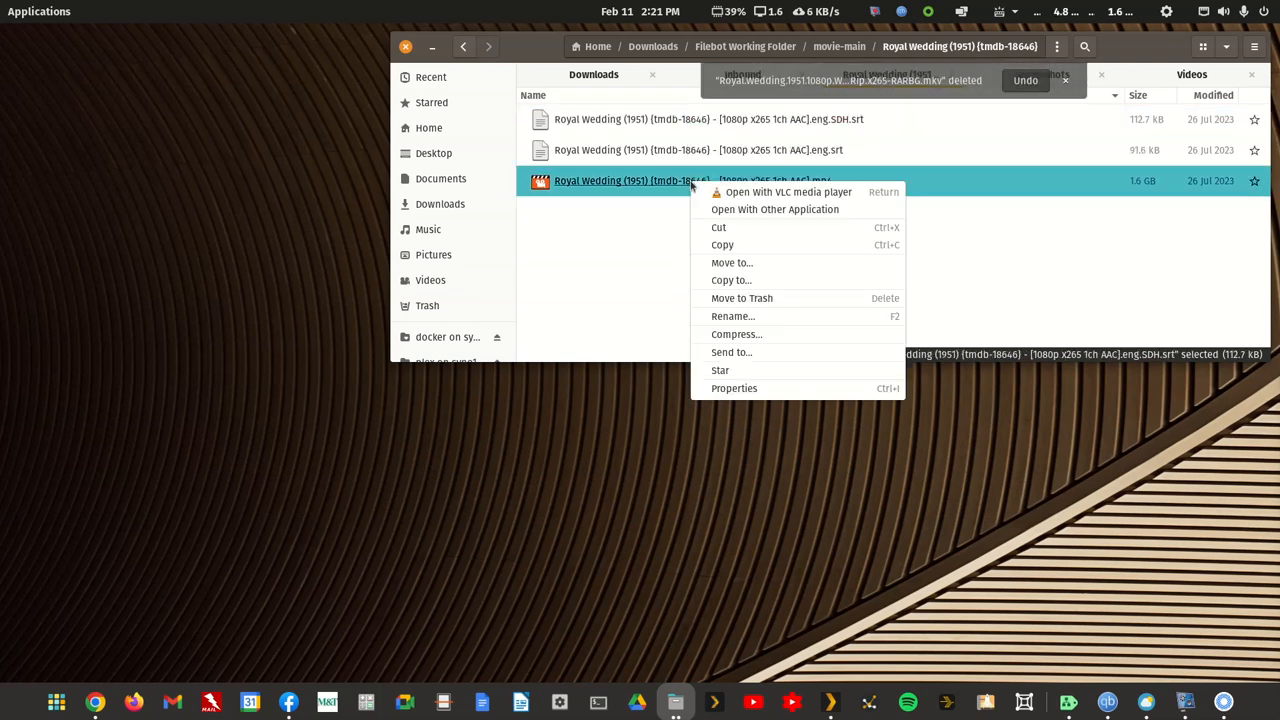
{"action": "left_click", "coordinate": [726, 318]}
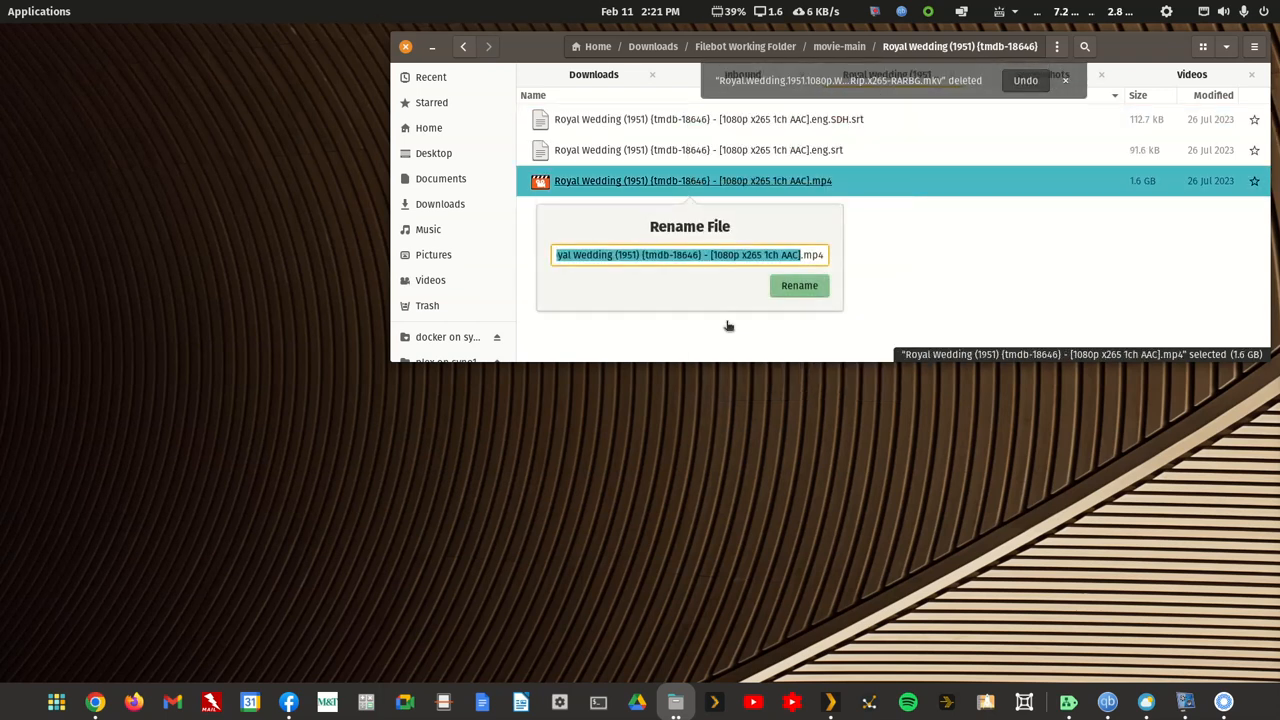
{"action": "type", "text": "a9dhtueht94a"}
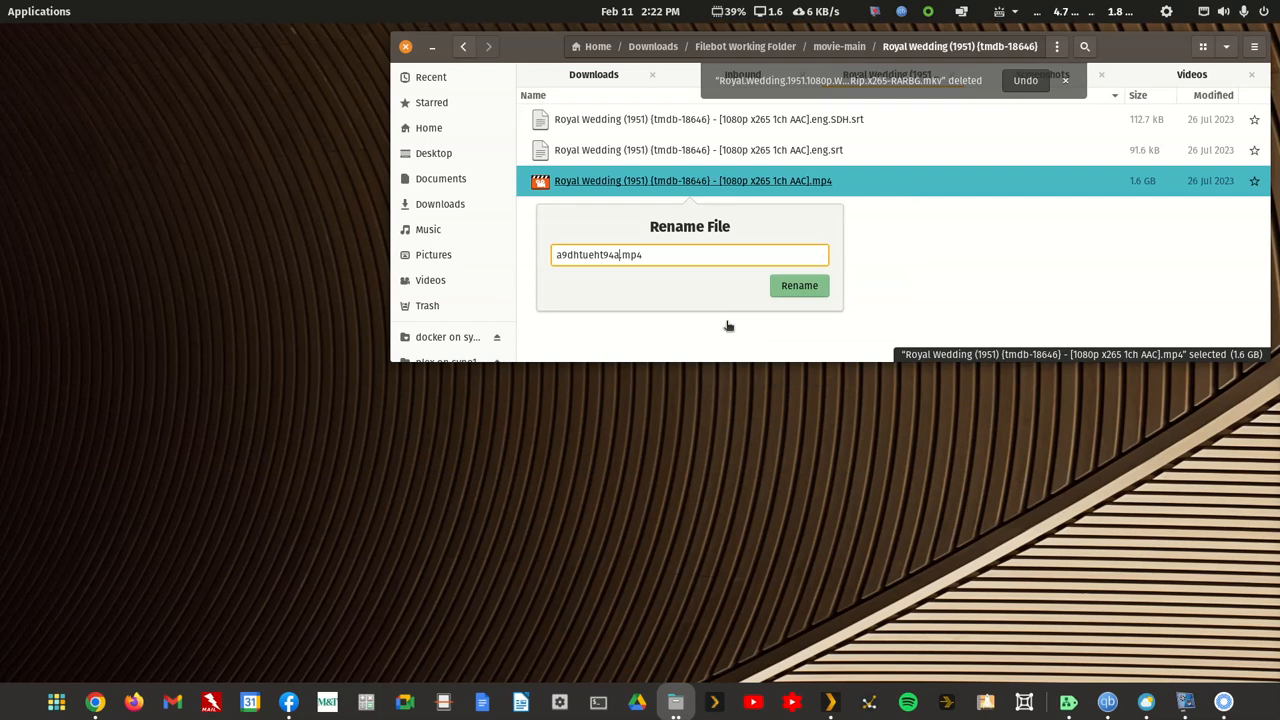
{"action": "type", "text": "d"}
{"action": "key", "text": "Return"}
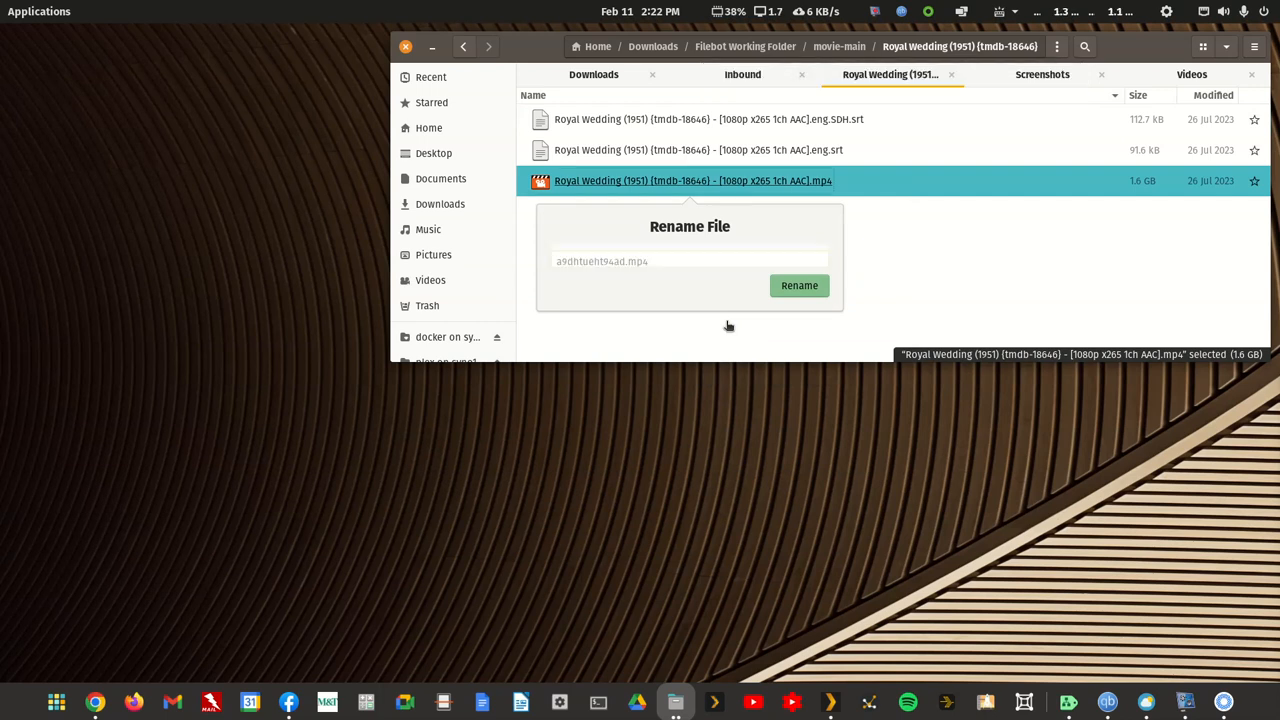
Step: Copy the base name of the renamed Royal Wedding MP4 and rename the eng.SDH.srt subtitle to a9dhtueht94ad.sdh.srt
{"action": "right_click", "coordinate": [686, 158]}
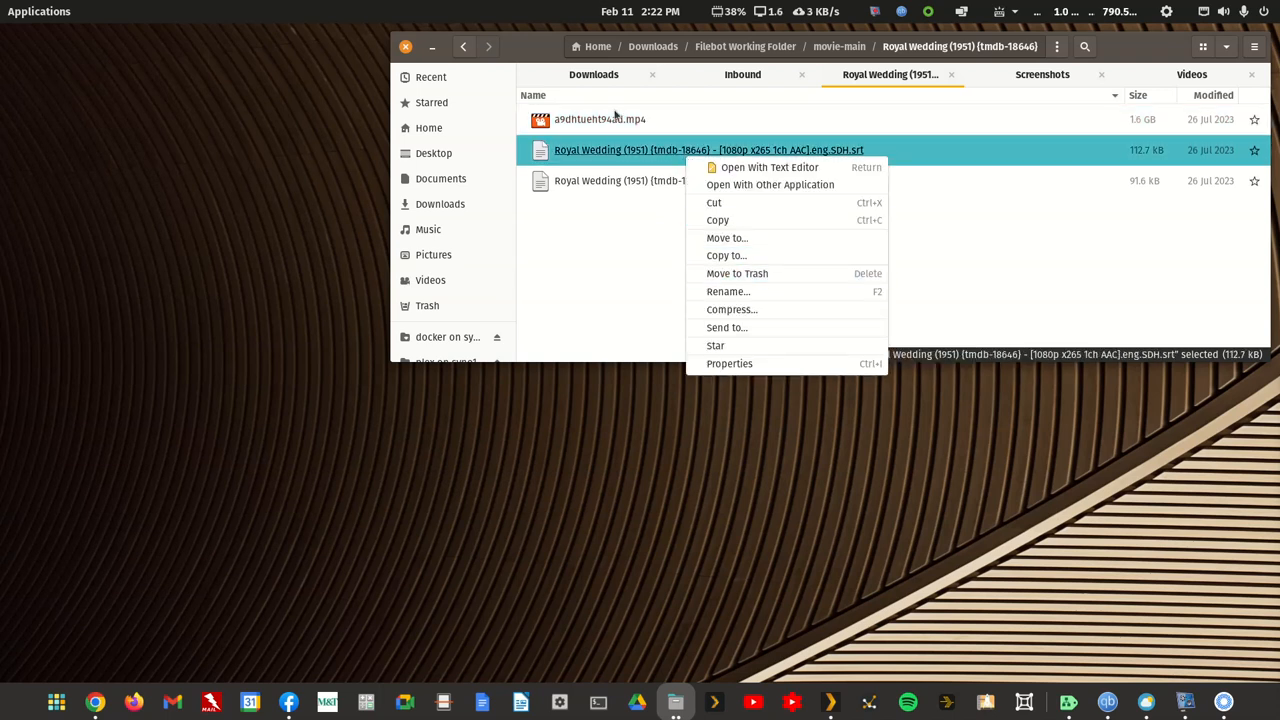
{"action": "left_click", "coordinate": [650, 346]}
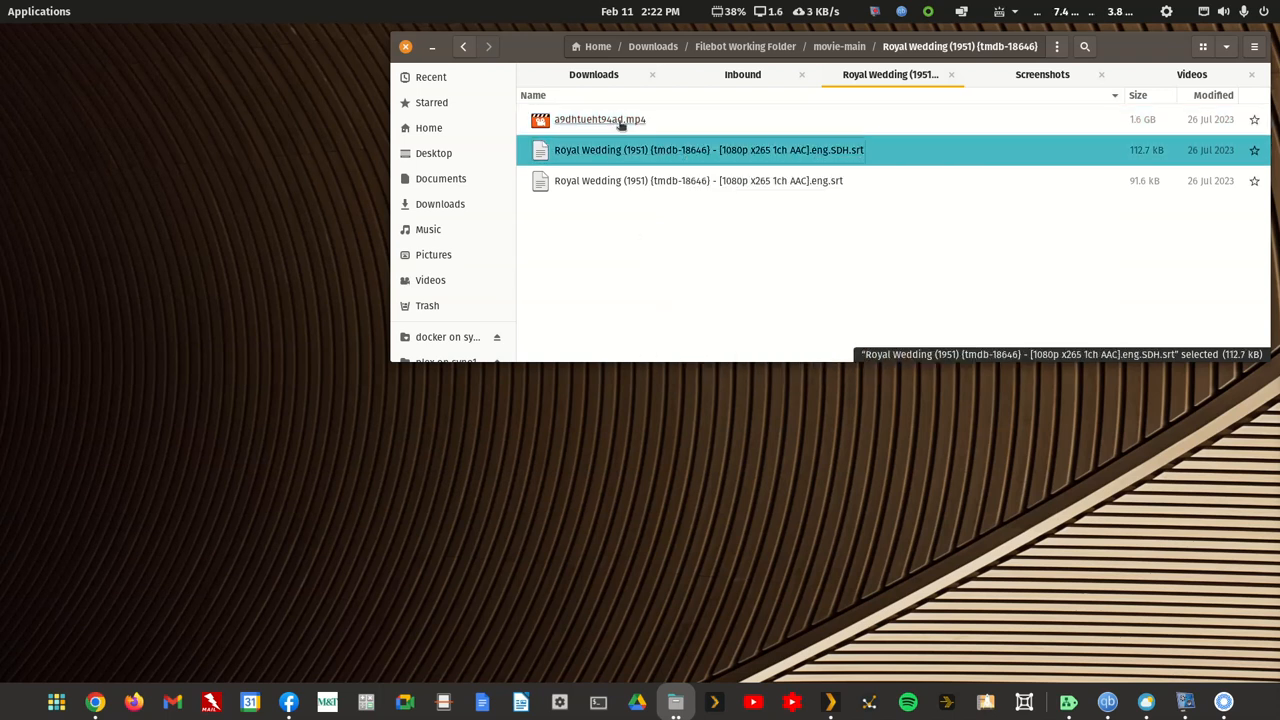
{"action": "right_click", "coordinate": [628, 121]}
{"action": "left_click", "coordinate": [657, 251]}
{"action": "key", "text": "ctrl+c"}
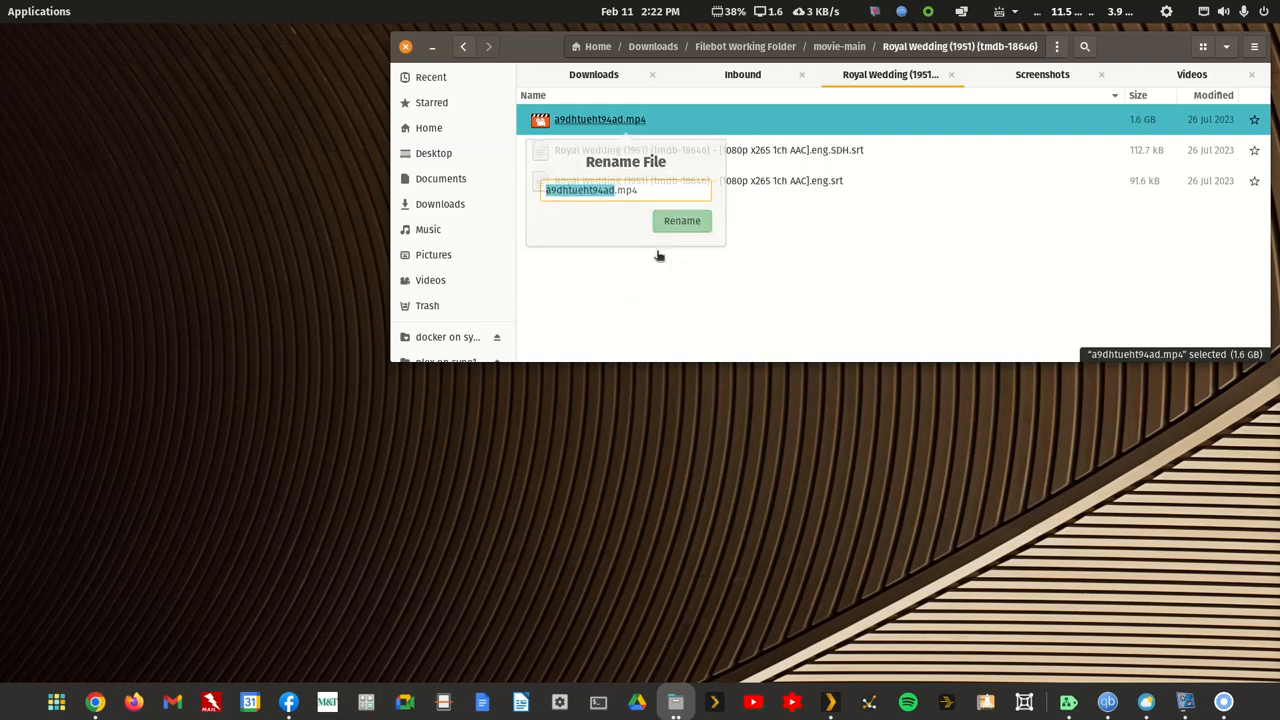
{"action": "left_click", "coordinate": [648, 250]}
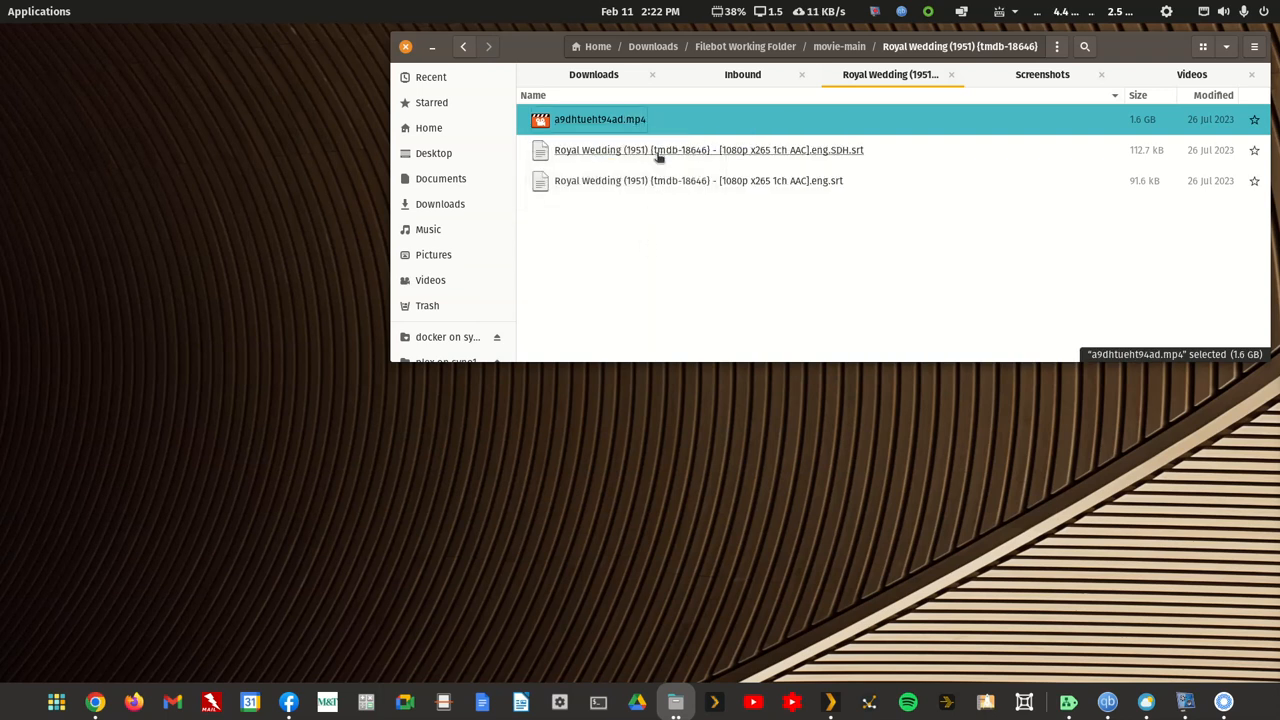
{"action": "right_click", "coordinate": [657, 155]}
{"action": "left_click", "coordinate": [678, 288]}
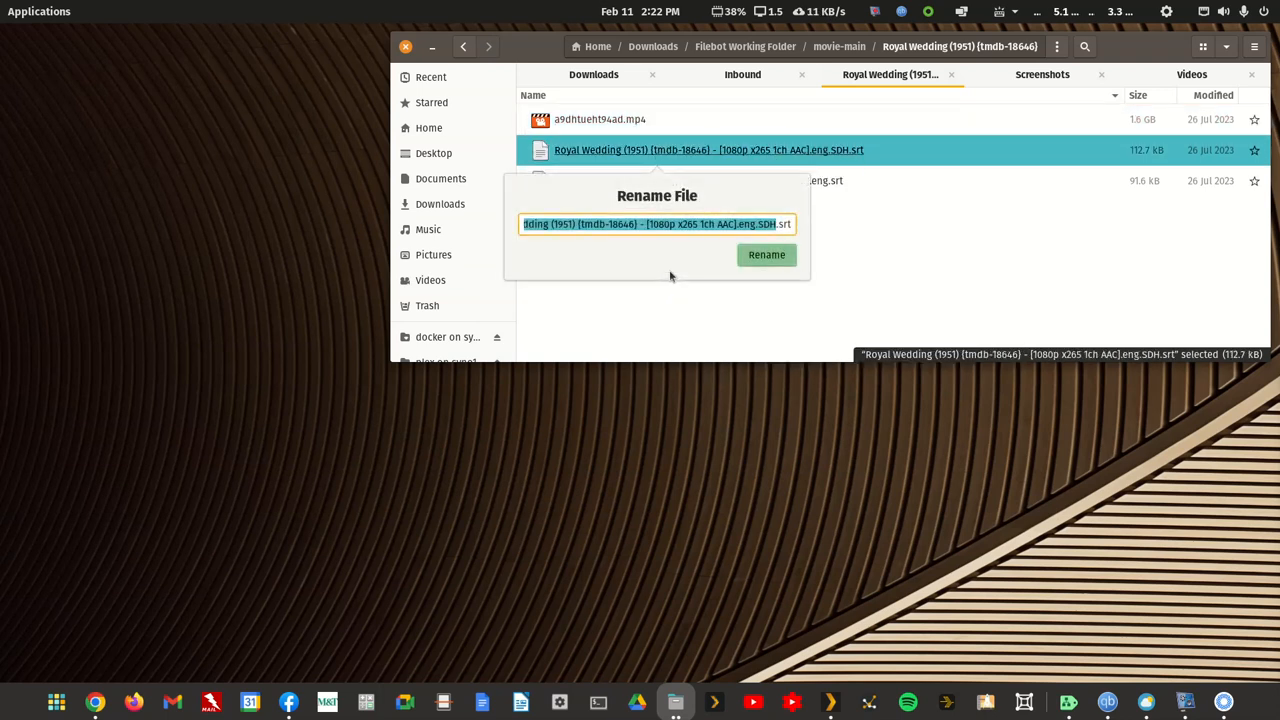
{"action": "key", "text": "ctrl+v"}
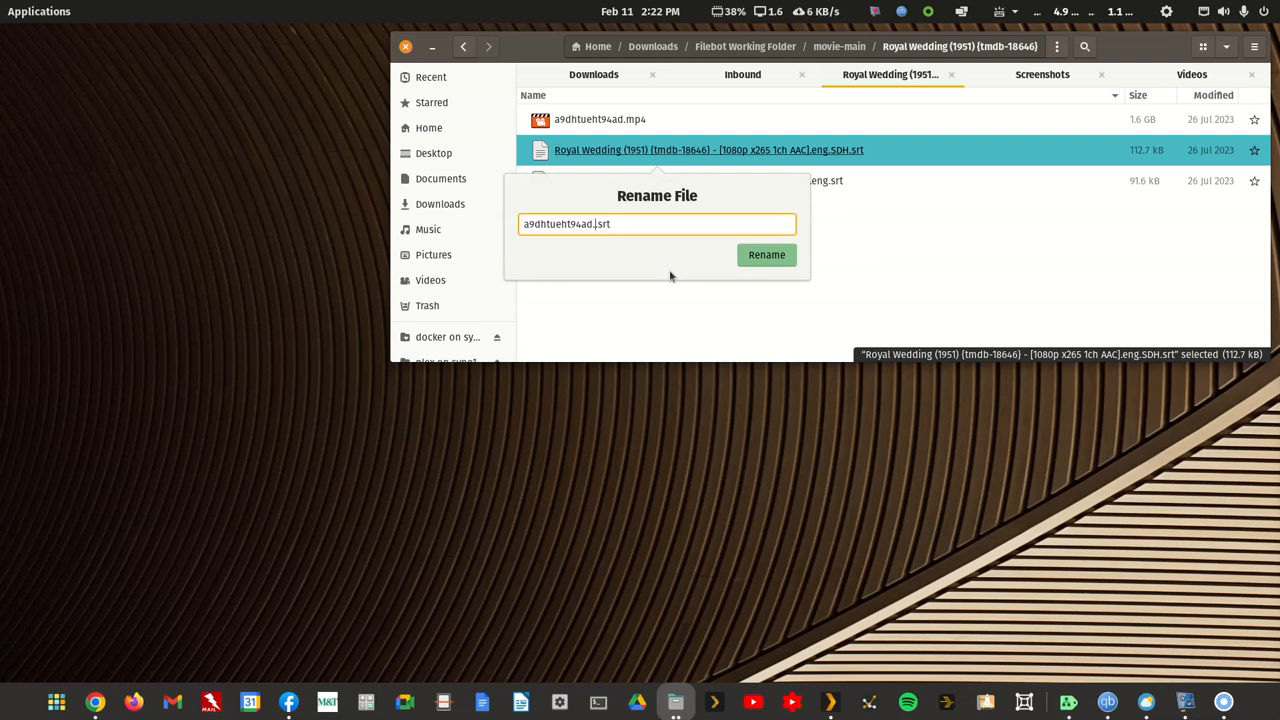
{"action": "type", "text": ".sdh"}
{"action": "key", "text": "Return"}
Step: Rename the remaining Royal Wedding eng.srt subtitle to a9dhtueht94ad.srt
{"action": "key", "text": "Down"}
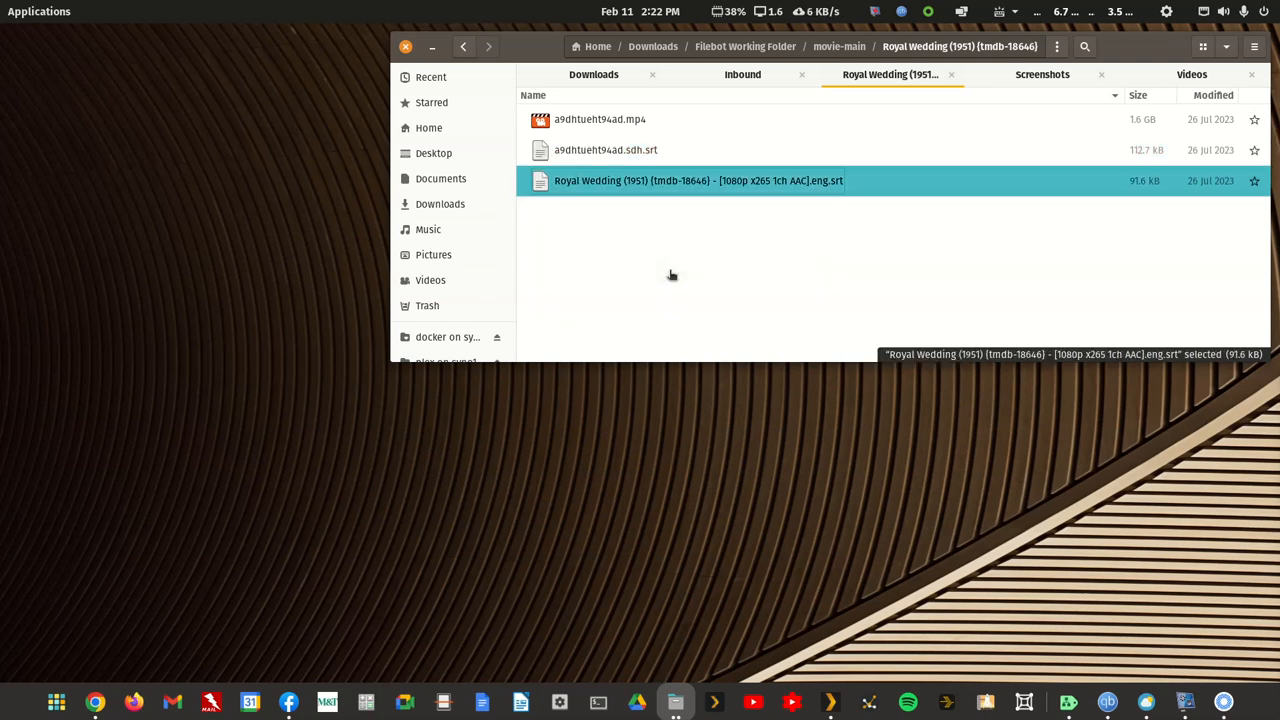
{"action": "key", "text": "F2"}
{"action": "key", "text": "ctrl+v"}
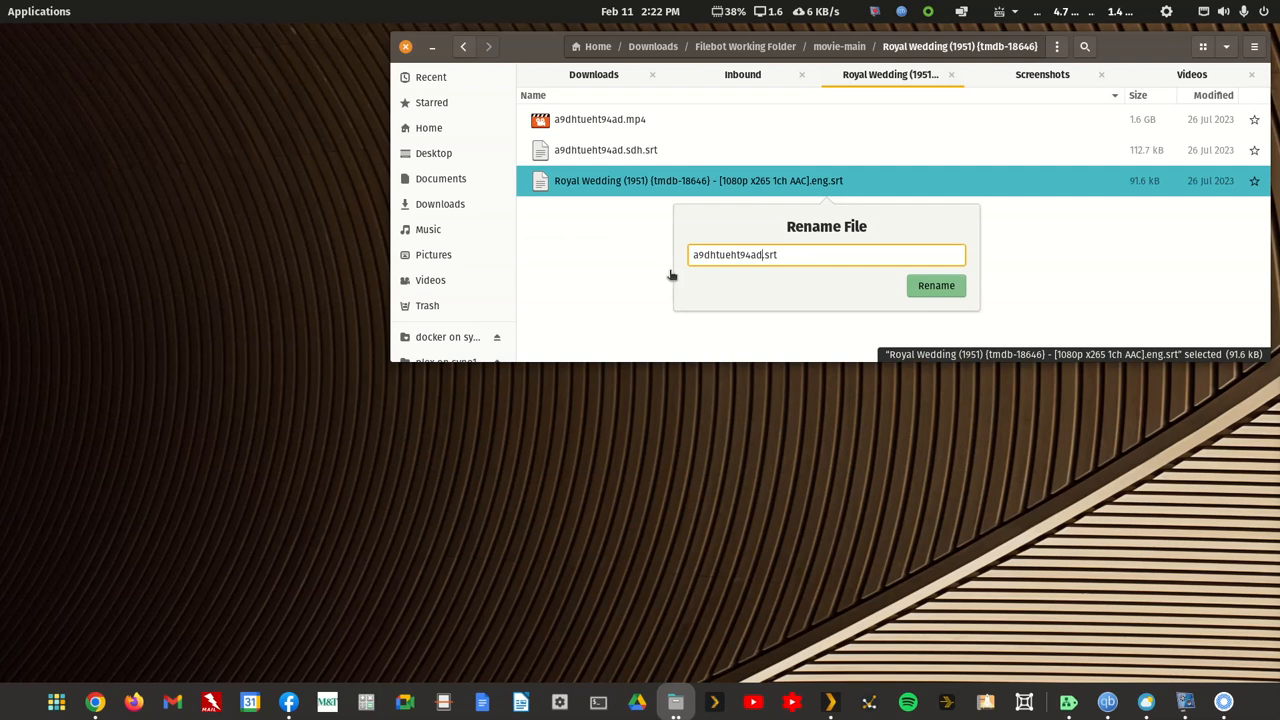
{"action": "key", "text": "Return"}
Step: In the The Brain That Wouldn't Die (1962) folder, move The Brain The Wouldn't Die (1962).mkv to the trash
{"action": "left_click", "coordinate": [472, 57]}
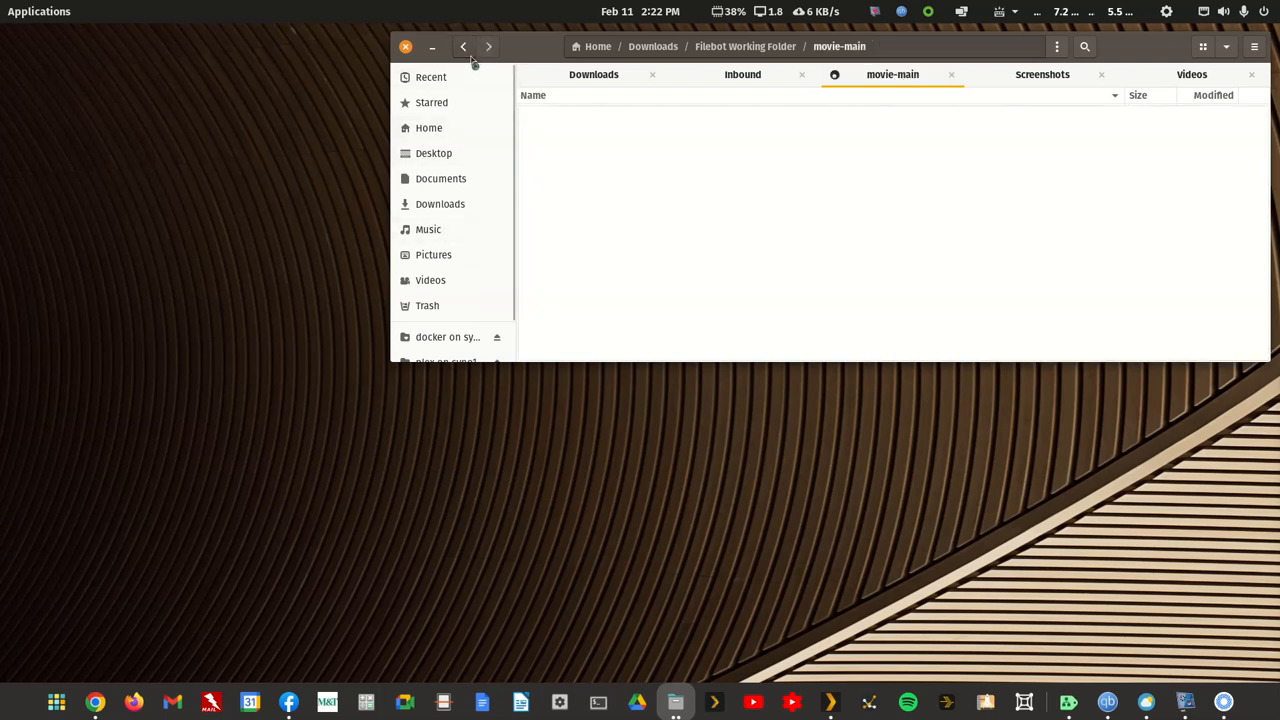
{"action": "left_click", "coordinate": [666, 242]}
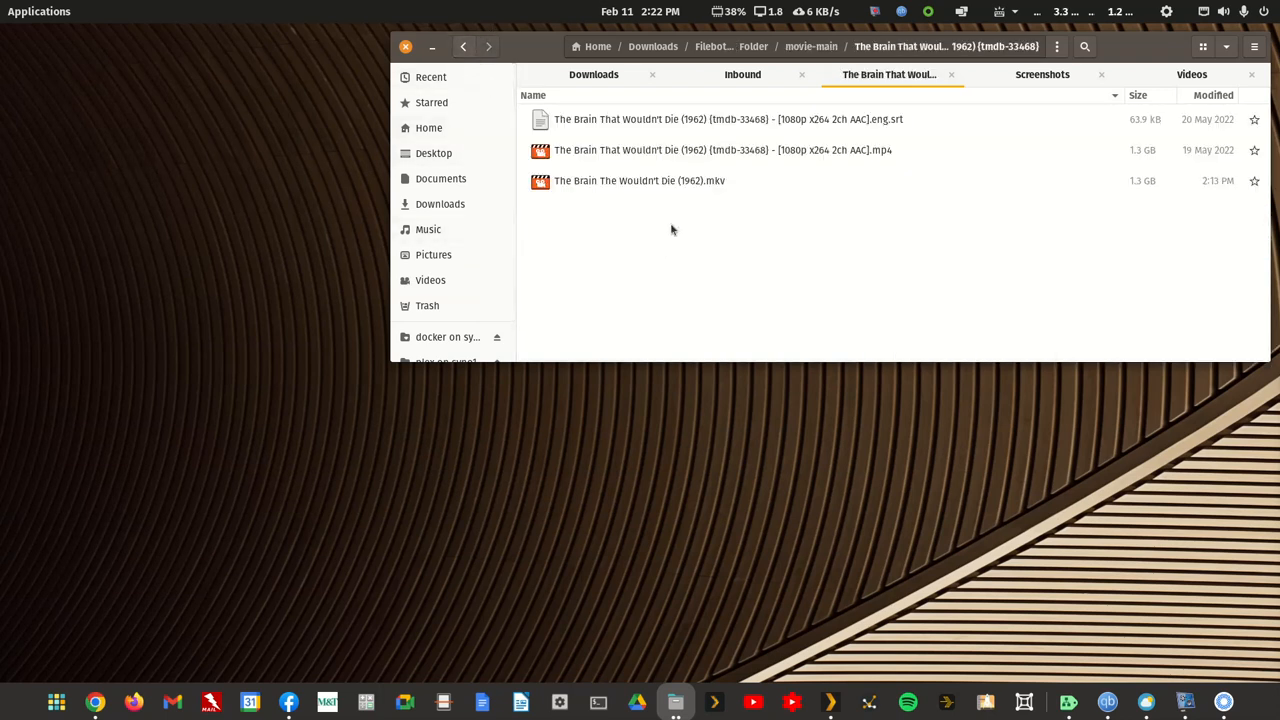
{"action": "right_click", "coordinate": [680, 183]}
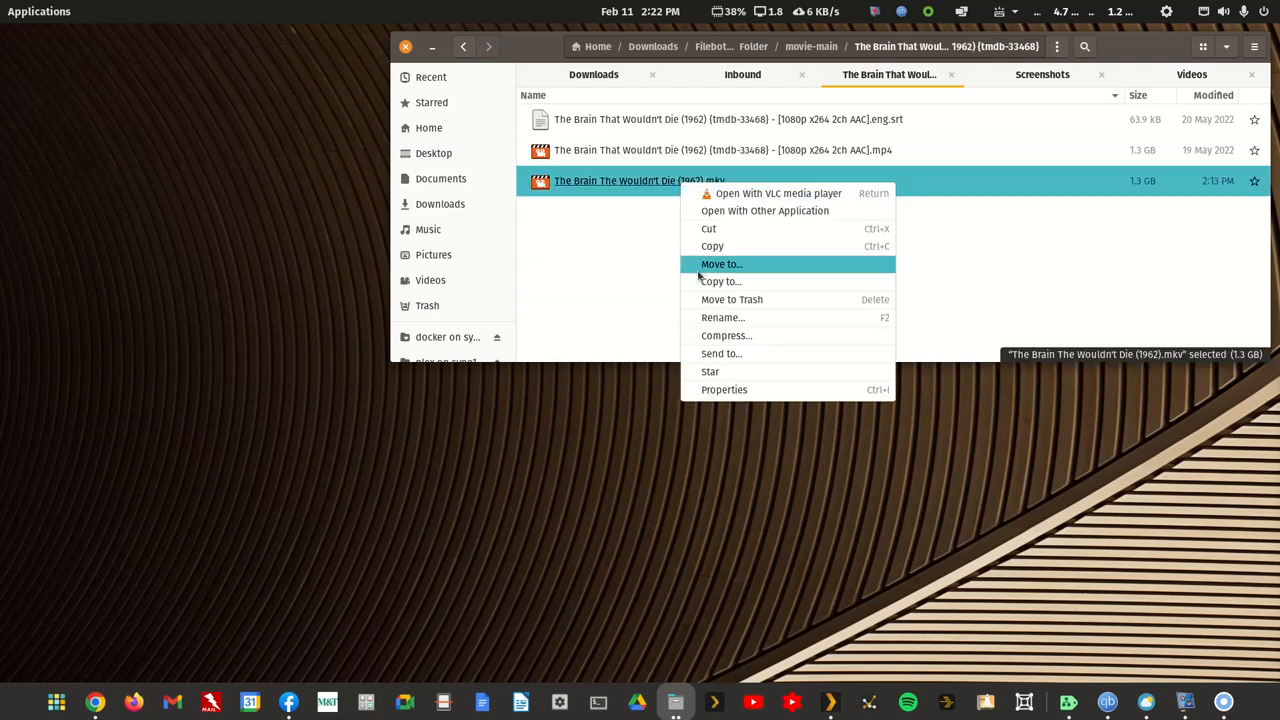
{"action": "left_click", "coordinate": [720, 299]}
Step: Rename the The Brain That Wouldn't Die MP4 video to a9dhtueht94ae.mp4 and keep the base name copied for reuse
{"action": "right_click", "coordinate": [676, 156]}
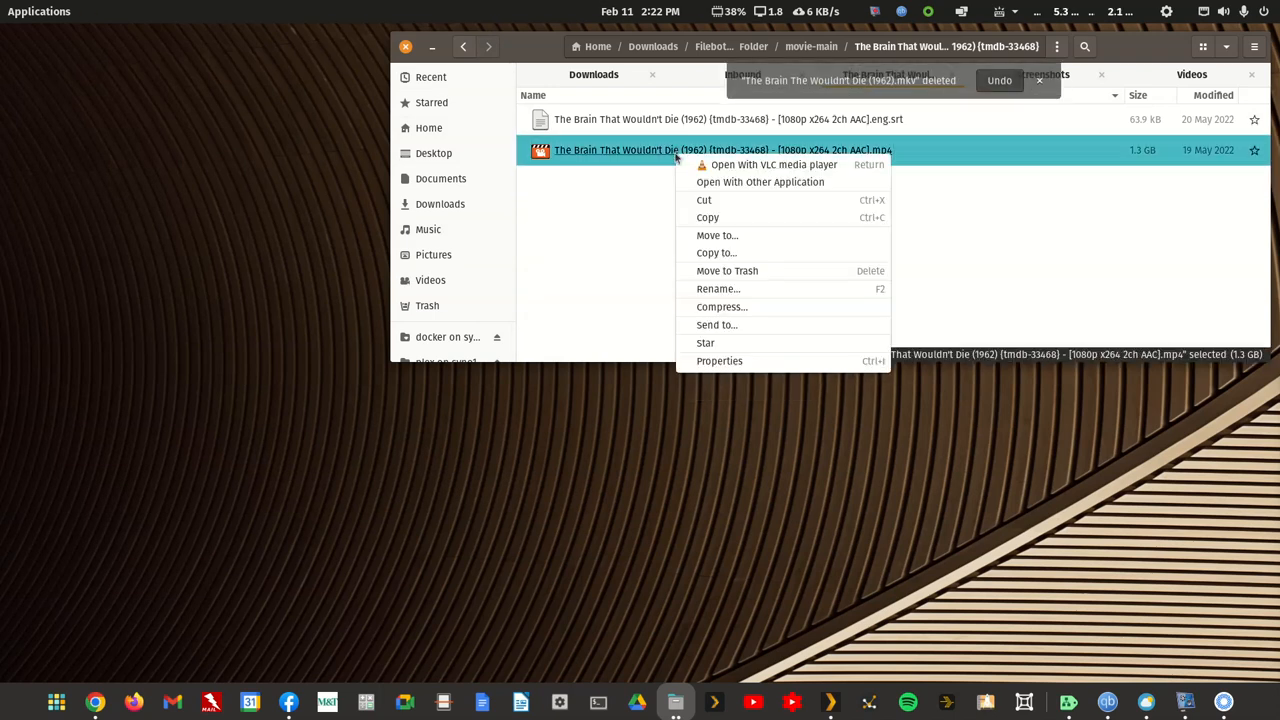
{"action": "left_click", "coordinate": [700, 288]}
{"action": "type", "text": "a9dhtueht94ad"}
{"action": "key", "text": "BackSpace"}
{"action": "type", "text": "e"}
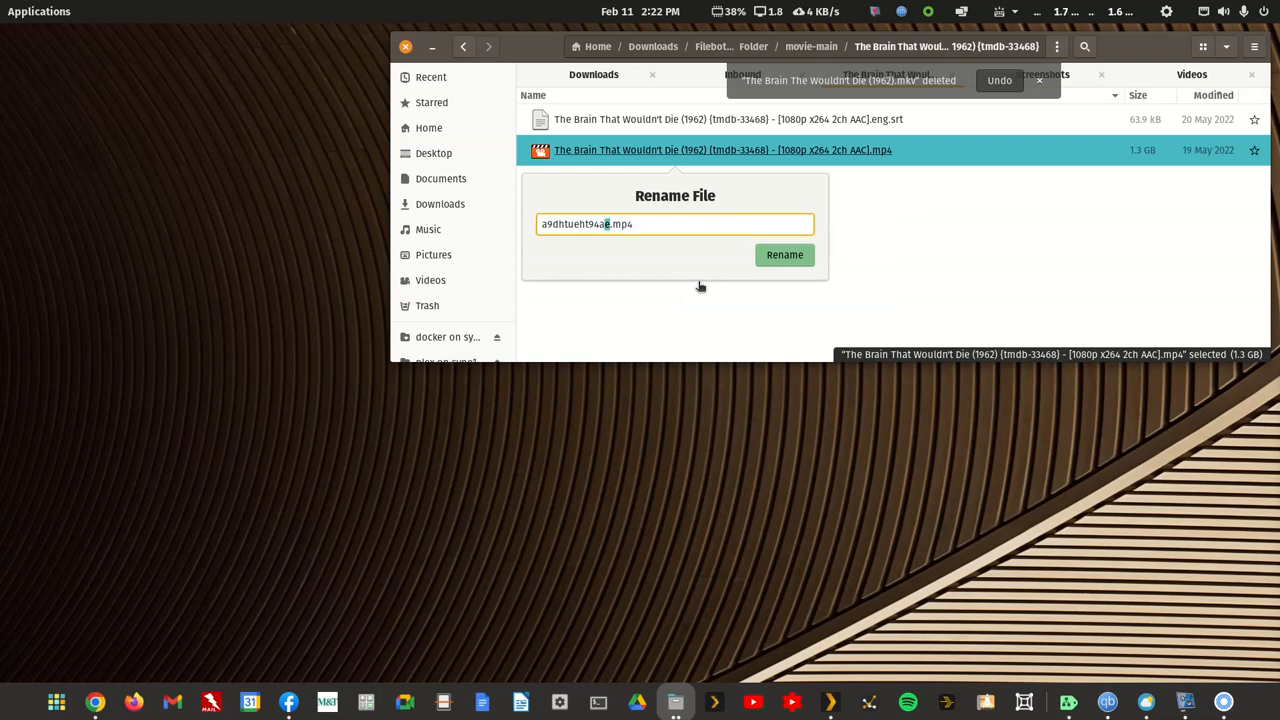
{"action": "key", "text": "shift+Left"}
{"action": "key", "text": "shift+Left"}
{"action": "key", "text": "shift+Left"}
{"action": "key", "text": "shift+Left"}
{"action": "key", "text": "shift+Left"}
{"action": "key", "text": "shift+Left"}
{"action": "key", "text": "shift+Left"}
{"action": "key", "text": "shift+Left"}
{"action": "key", "text": "shift+Left"}
{"action": "key", "text": "shift+Left"}
{"action": "key", "text": "shift+Left"}
{"action": "key", "text": "shift+Left"}
{"action": "key", "text": "ctrl+c"}
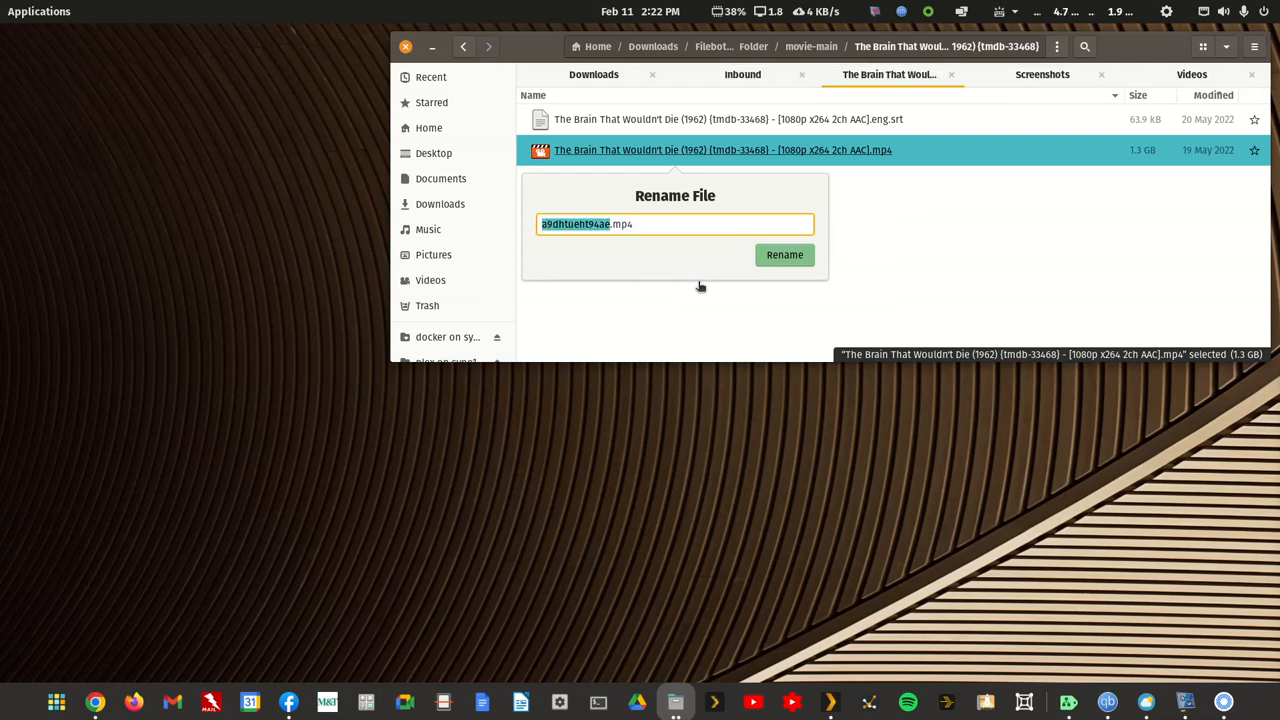
{"action": "key", "text": "Escape"}
{"action": "key", "text": "F2"}
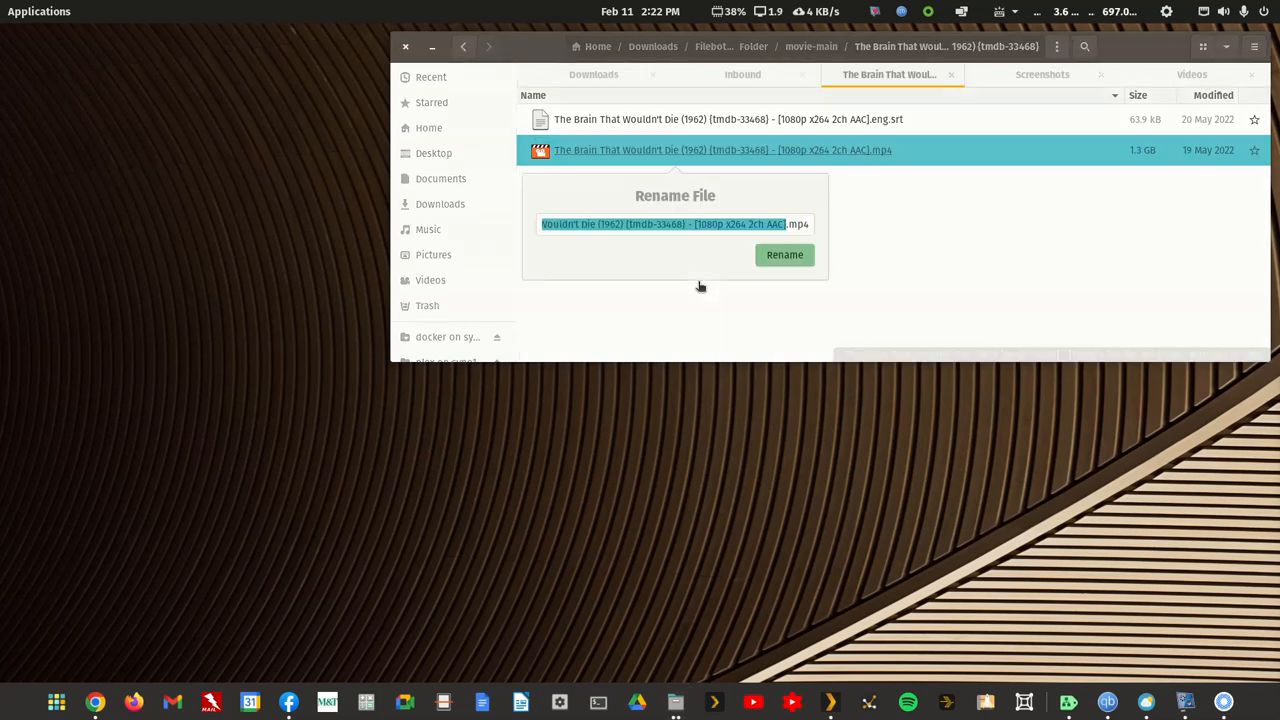
{"action": "key", "text": "F1"}
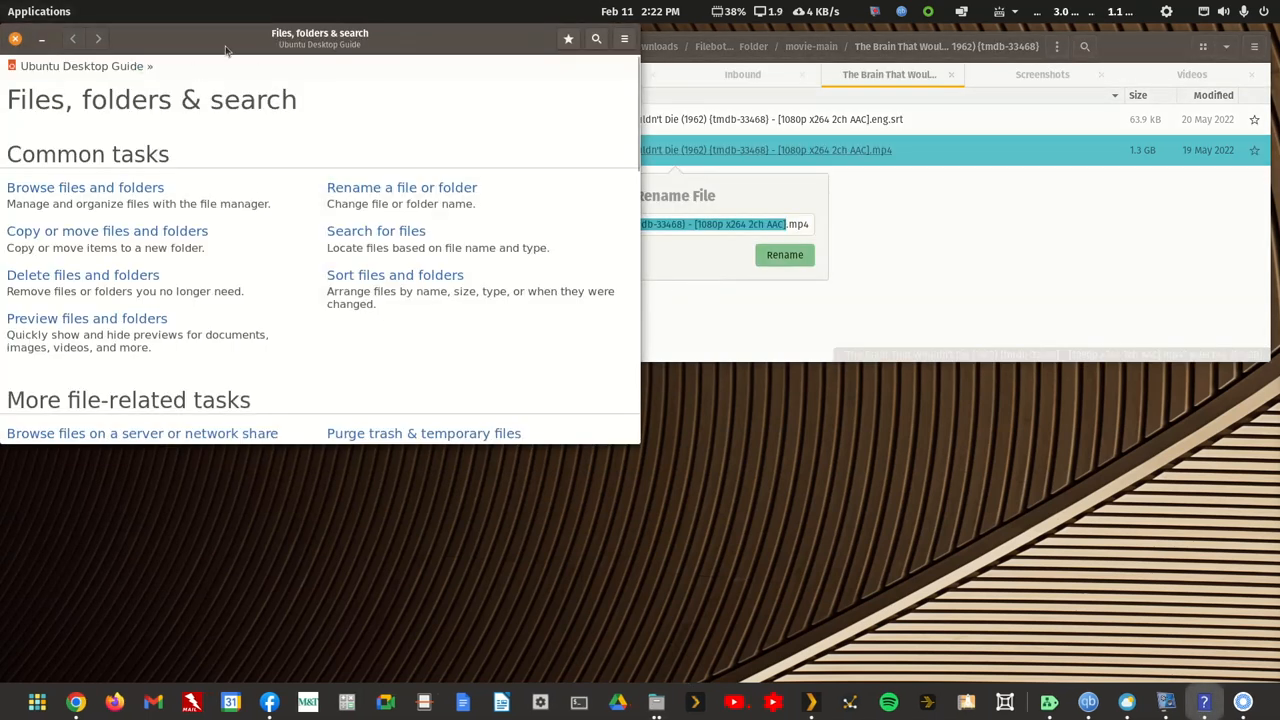
{"action": "left_click", "coordinate": [15, 38]}
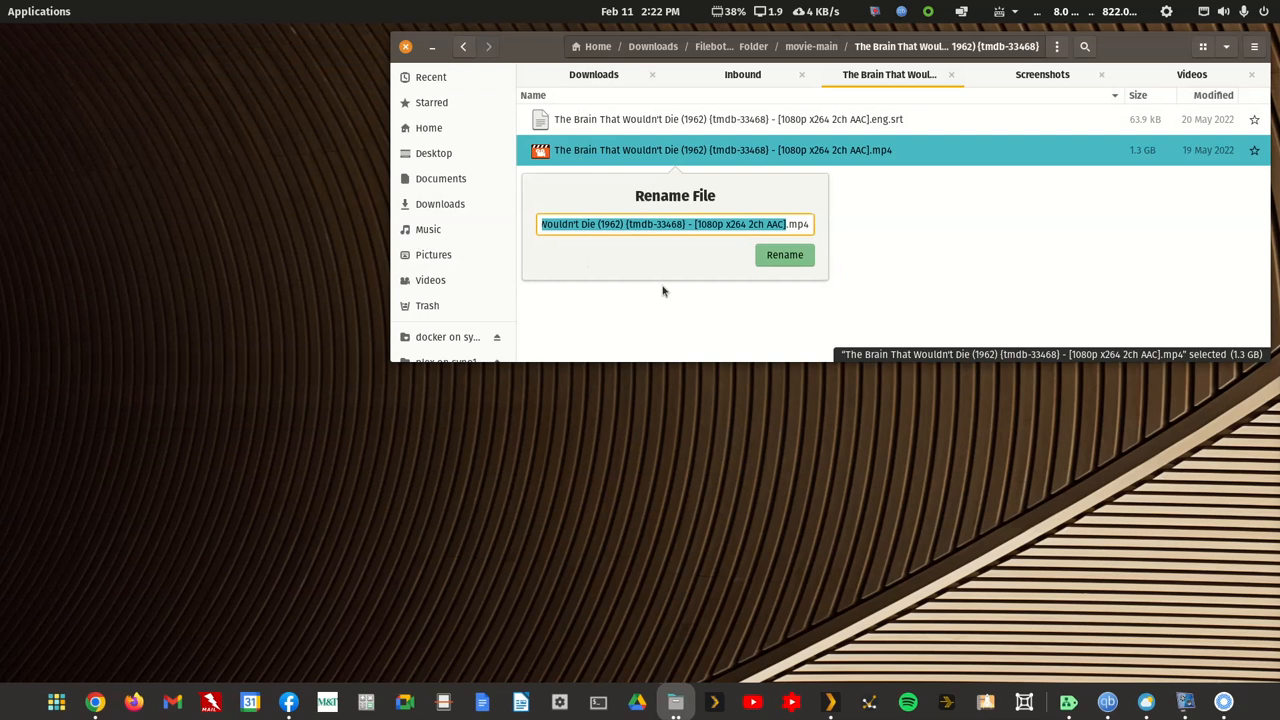
{"action": "type", "text": "a9dhtueht94ae"}
{"action": "left_click", "coordinate": [786, 256]}
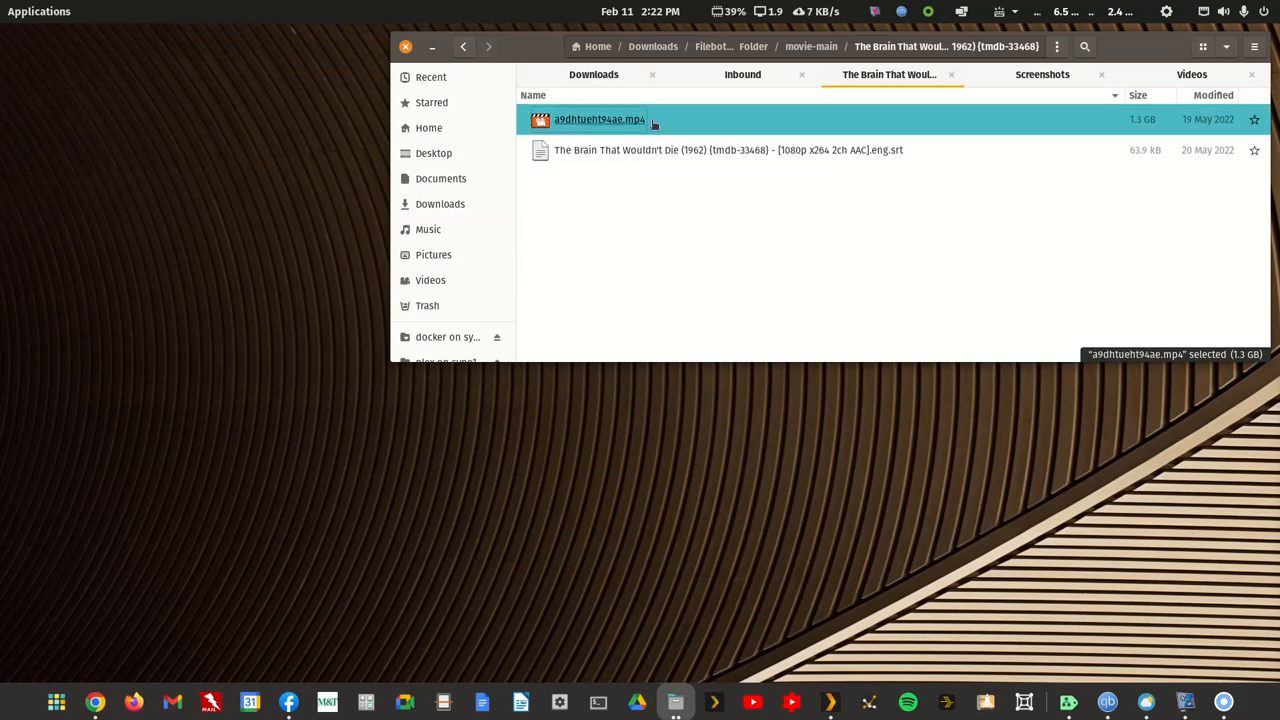
Step: Rename the The Brain That Wouldn't Die subtitle file to a9dhtueht94ae.srt, using the copied base name
{"action": "right_click", "coordinate": [641, 153]}
{"action": "left_click", "coordinate": [677, 287]}
{"action": "key", "text": "ctrl+v"}
{"action": "key", "text": "Return"}
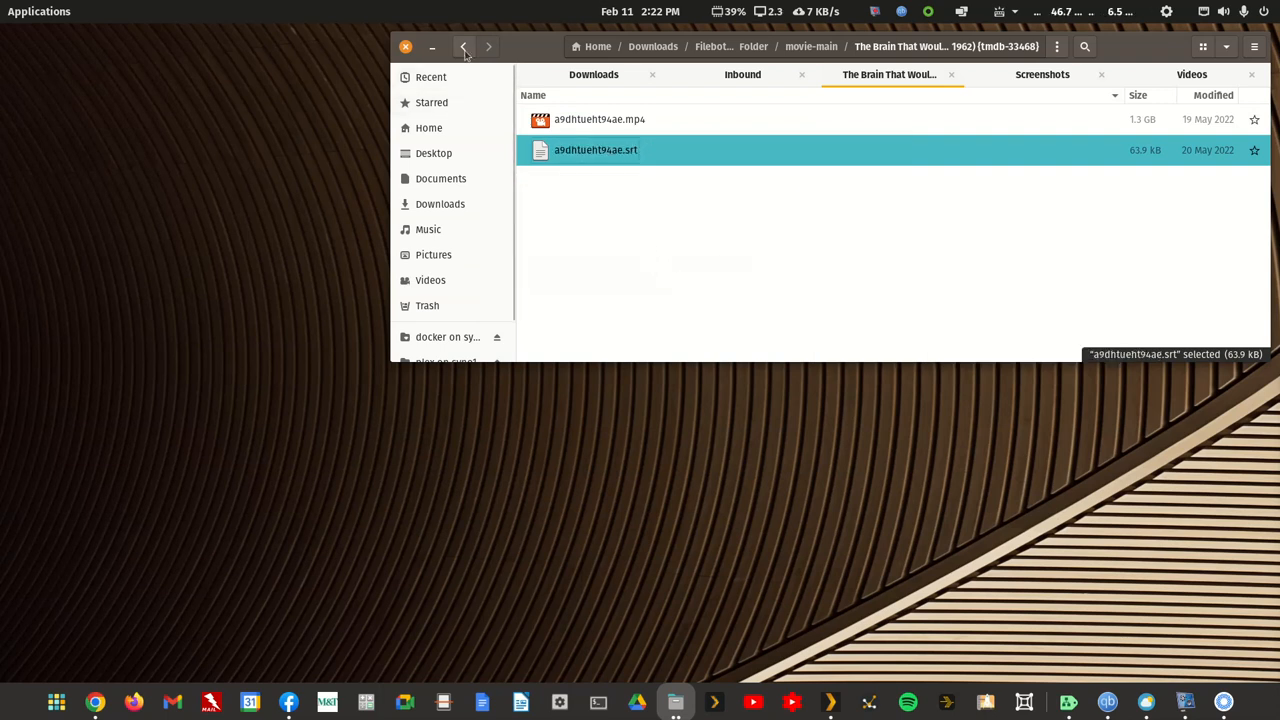
Step: In the The Hitch-Hiker (1953) folder, move The.Hitch-Hiker.1953.REMASTERED.1080p.BluRay.x265-RARBG.mkv to the trash
{"action": "left_click", "coordinate": [463, 46]}
{"action": "double_click", "coordinate": [590, 274]}
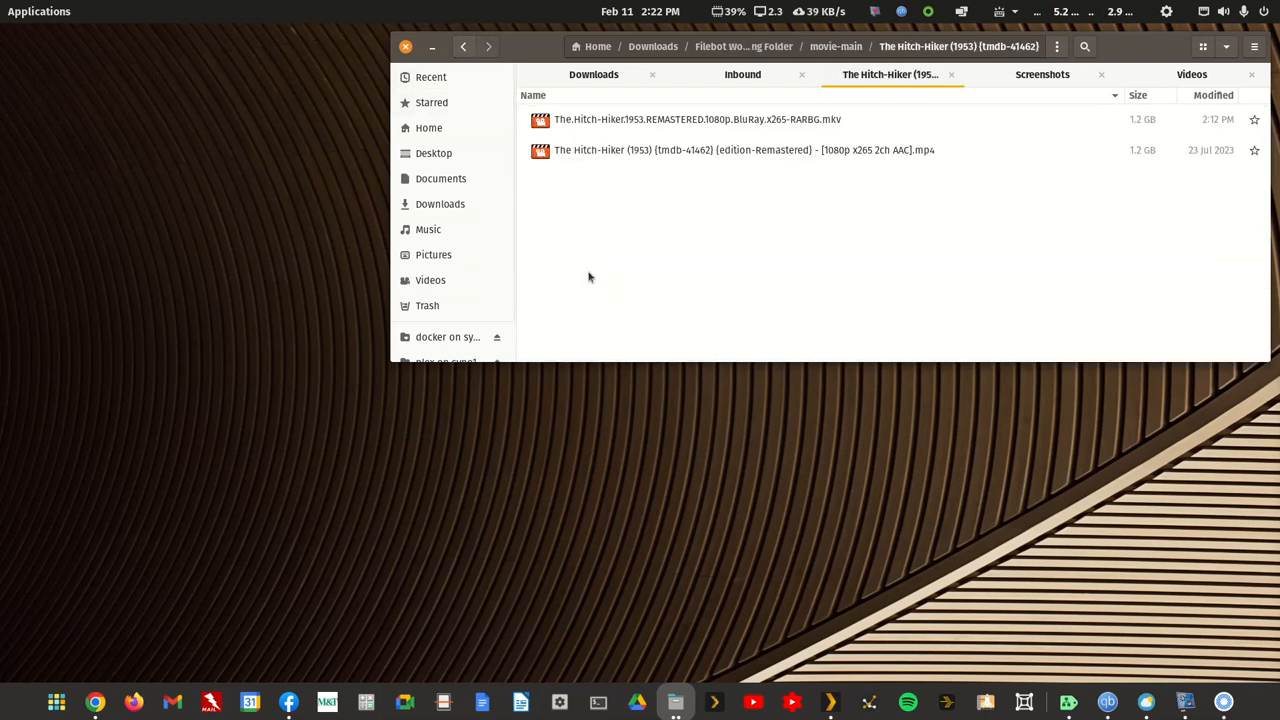
{"action": "right_click", "coordinate": [640, 126]}
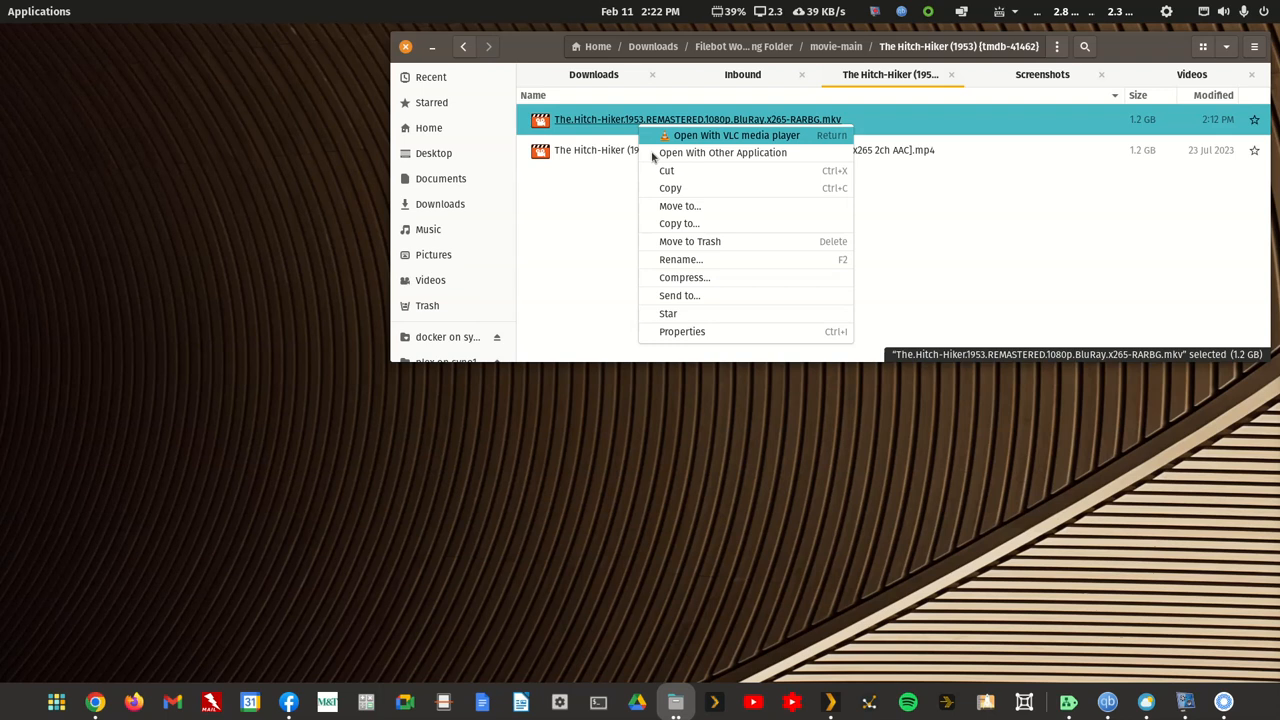
{"action": "left_click", "coordinate": [688, 245]}
Step: Rename the remaining The Hitch-Hiker MP4 video to a9dhtueht94af.mp4 and return to the movie-main folder
{"action": "right_click", "coordinate": [695, 122]}
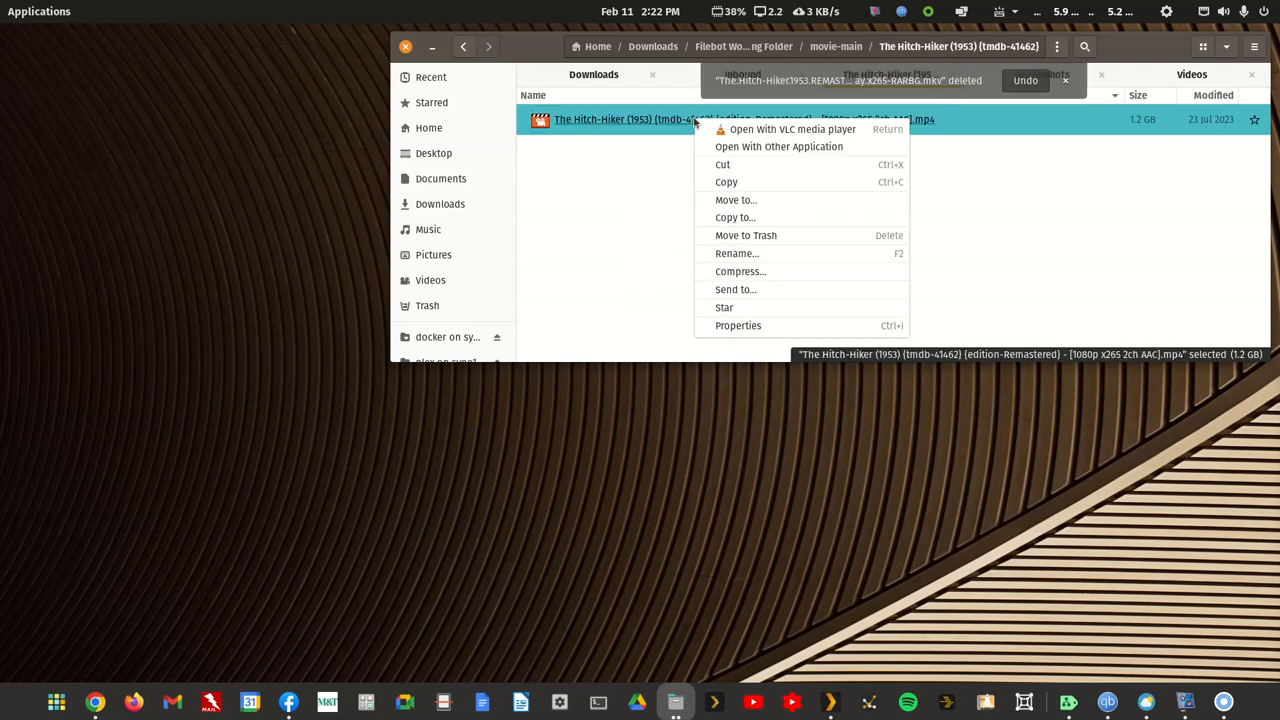
{"action": "left_click", "coordinate": [736, 254]}
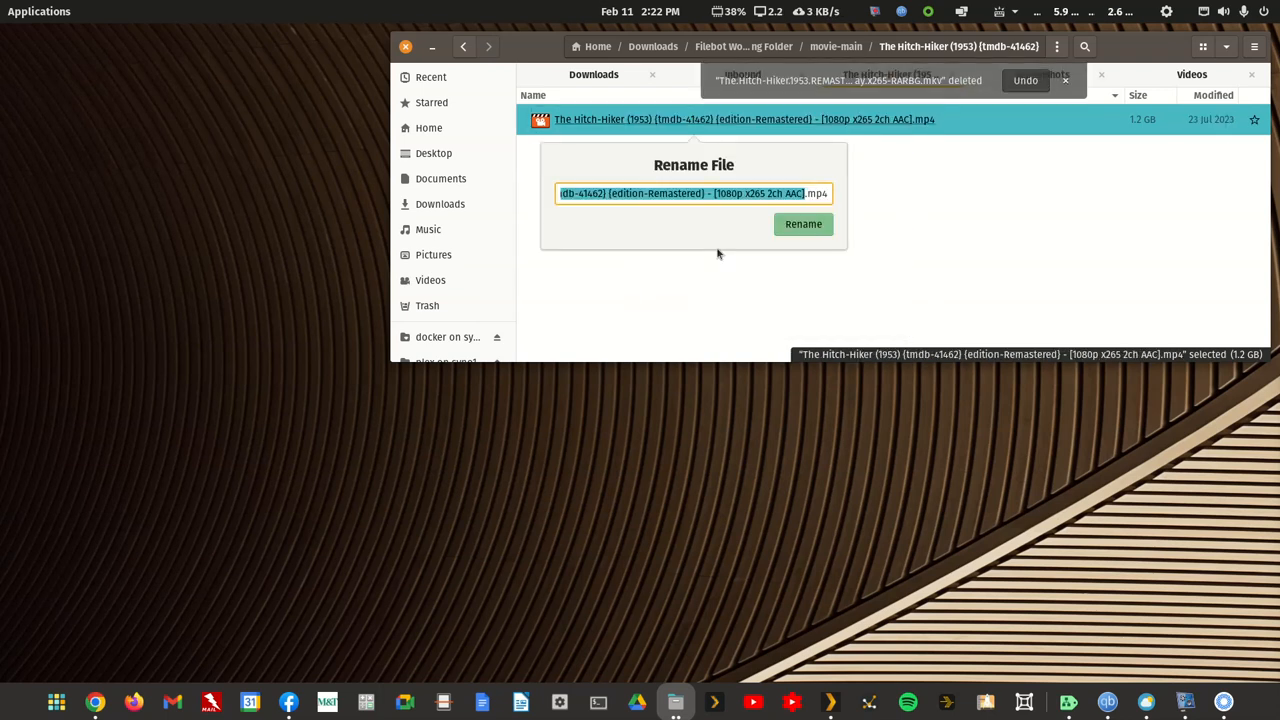
{"action": "type", "text": "a9dhtueht94a"}
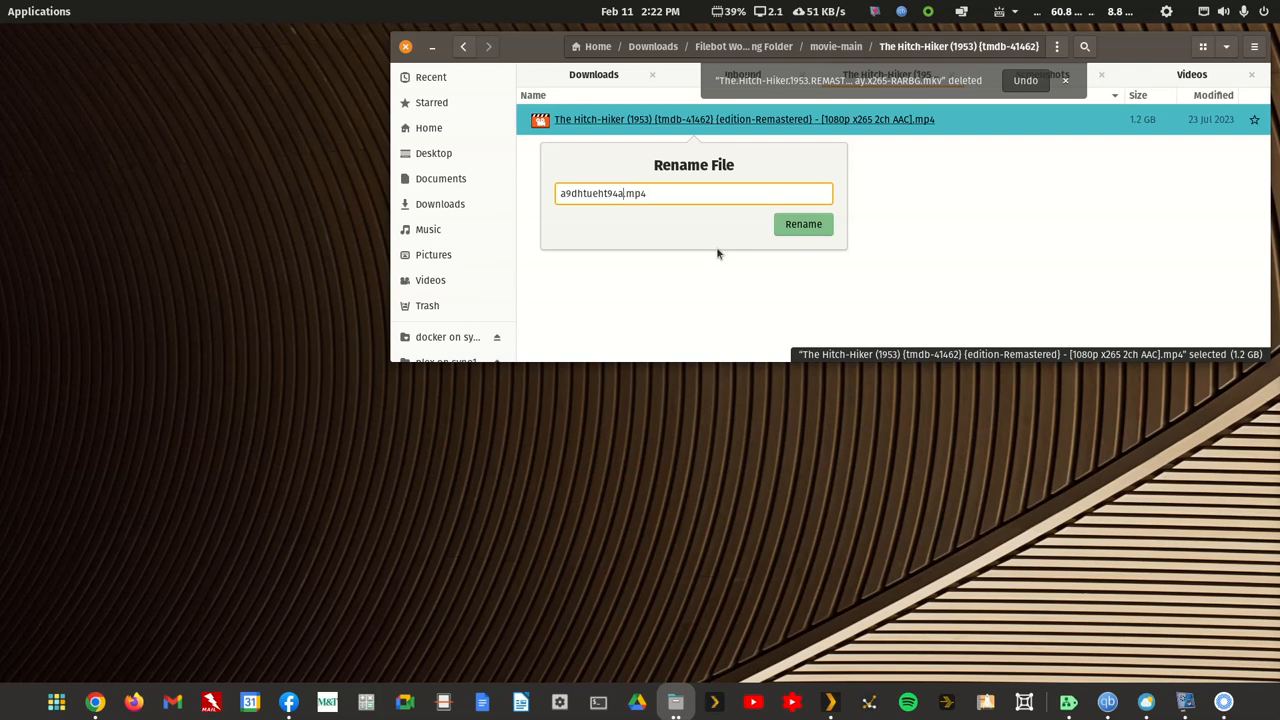
{"action": "type", "text": "f"}
{"action": "key", "text": "Return"}
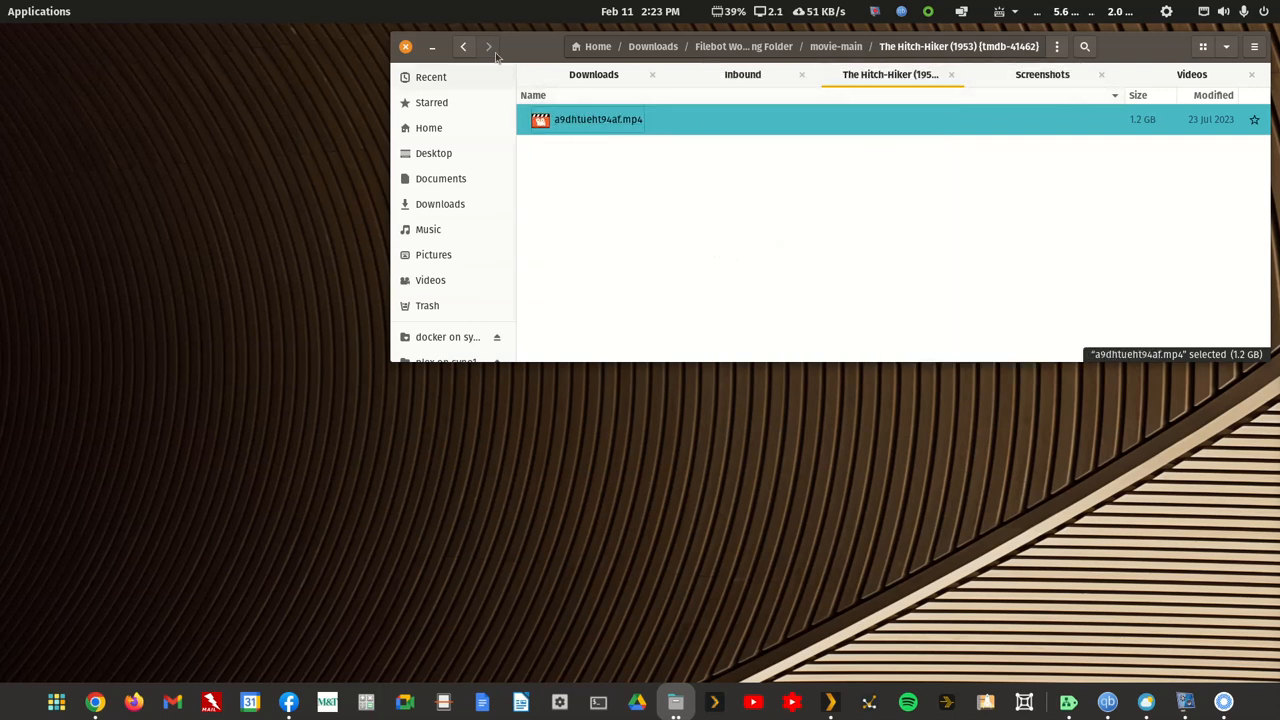
{"action": "left_click", "coordinate": [464, 47]}
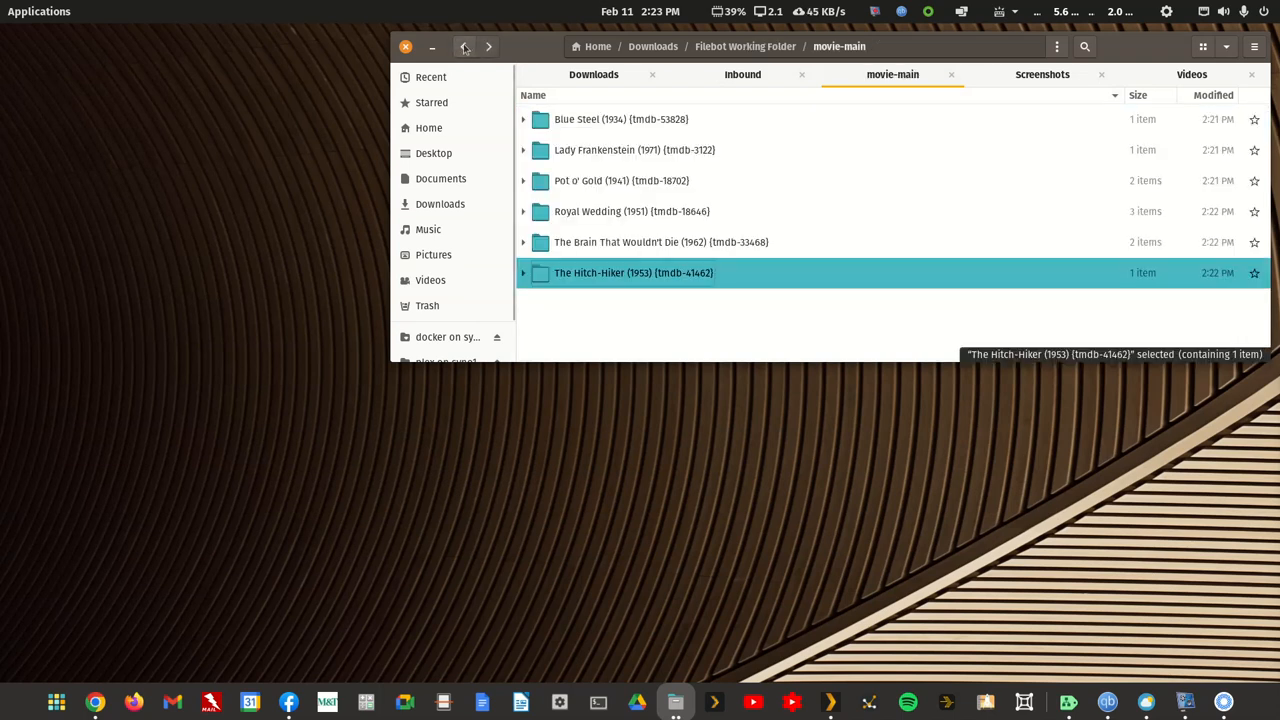
Step: Find and launch MKVToolNix GUI, and place its window so the movie-main file window stays reachable
{"action": "left_click", "coordinate": [28, 16]}
{"action": "type", "text": "mkv"}
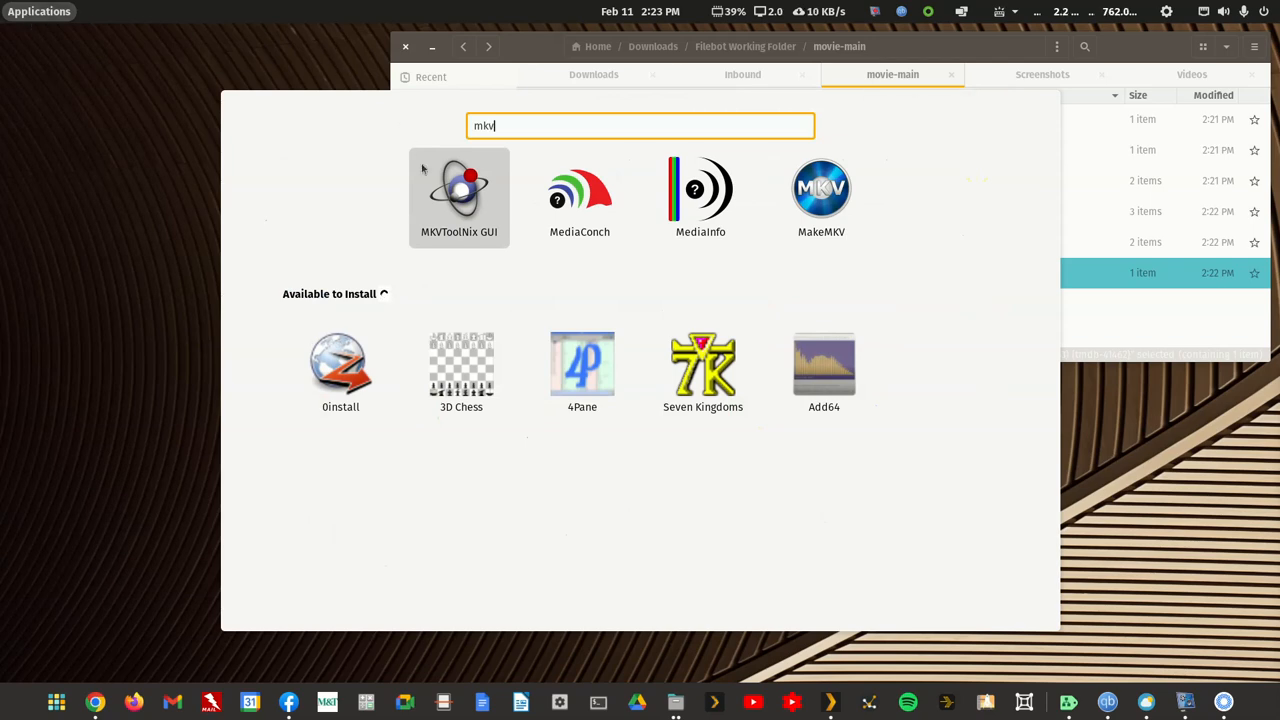
{"action": "left_click", "coordinate": [430, 196]}
{"action": "left_click_drag", "start_coordinate": [657, 45], "coordinate": [585, 169]}
{"action": "left_click", "coordinate": [543, 43]}
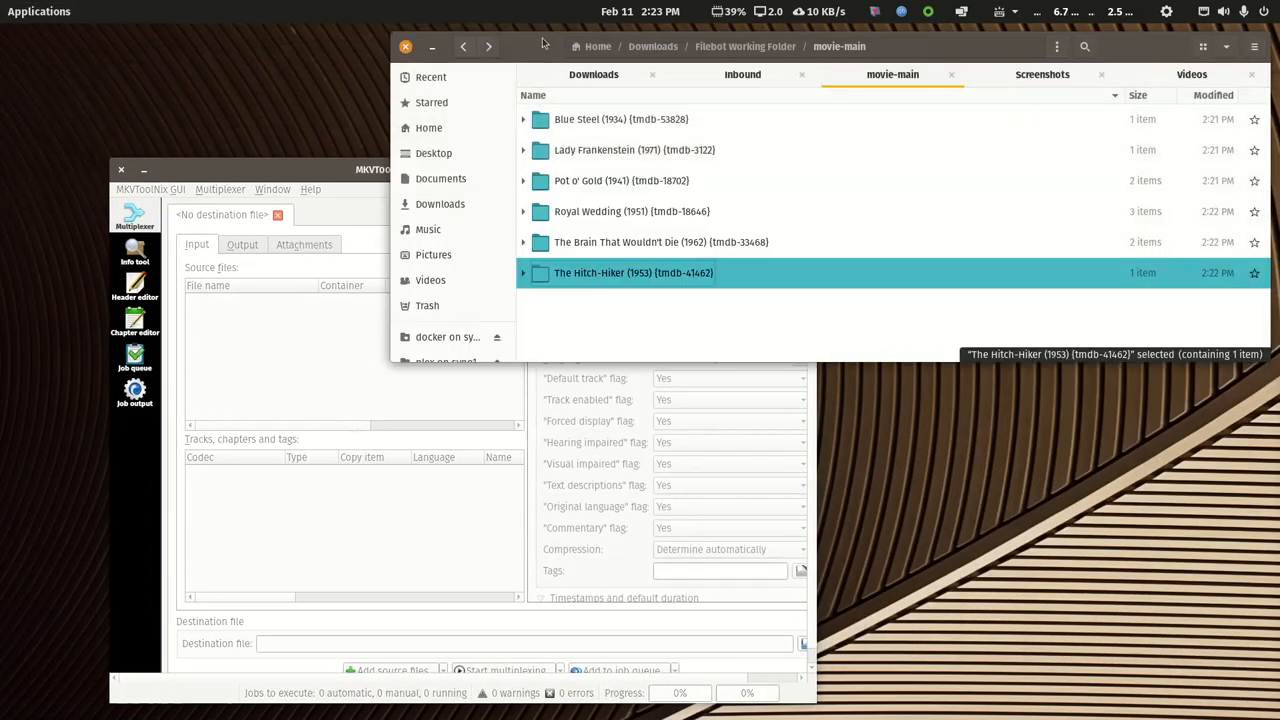
Step: Open the Blue Steel (1934) folder and add a9dhtueht94a.avi as a source file in MKVToolNix GUI
{"action": "double_click", "coordinate": [586, 121]}
{"action": "left_click_drag", "start_coordinate": [586, 121], "coordinate": [265, 349]}
{"action": "left_click_drag", "start_coordinate": [317, 166], "coordinate": [390, 85]}
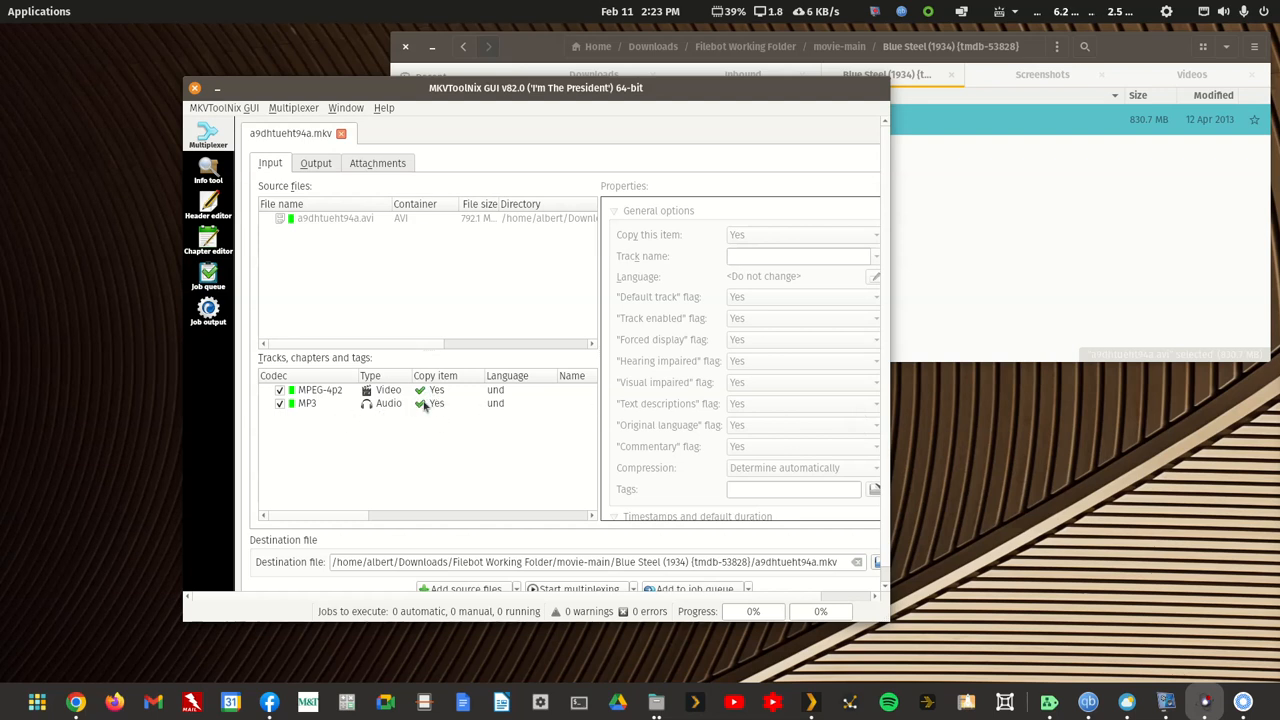
Step: Check the output settings, multiplex the AVI into a9dhtueht94a.mkv in the Blue Steel folder, and close MKVToolNix GUI
{"action": "left_click", "coordinate": [323, 164]}
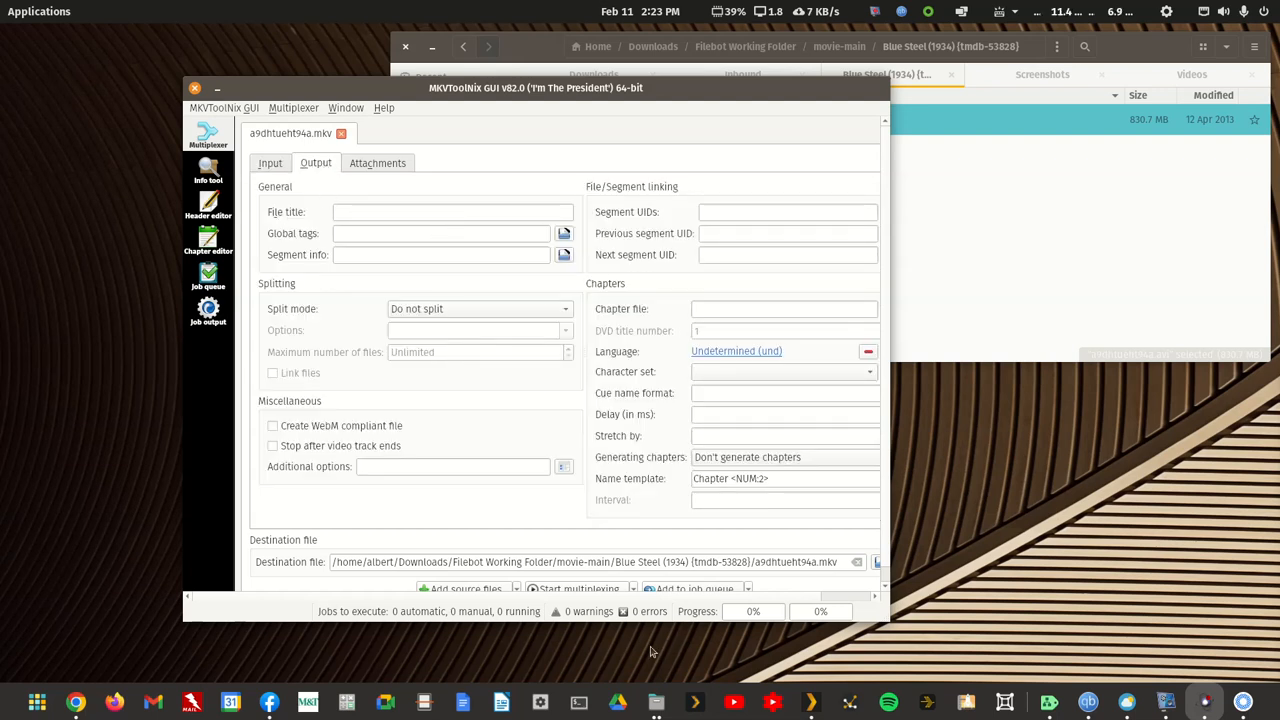
{"action": "left_click", "coordinate": [571, 590]}
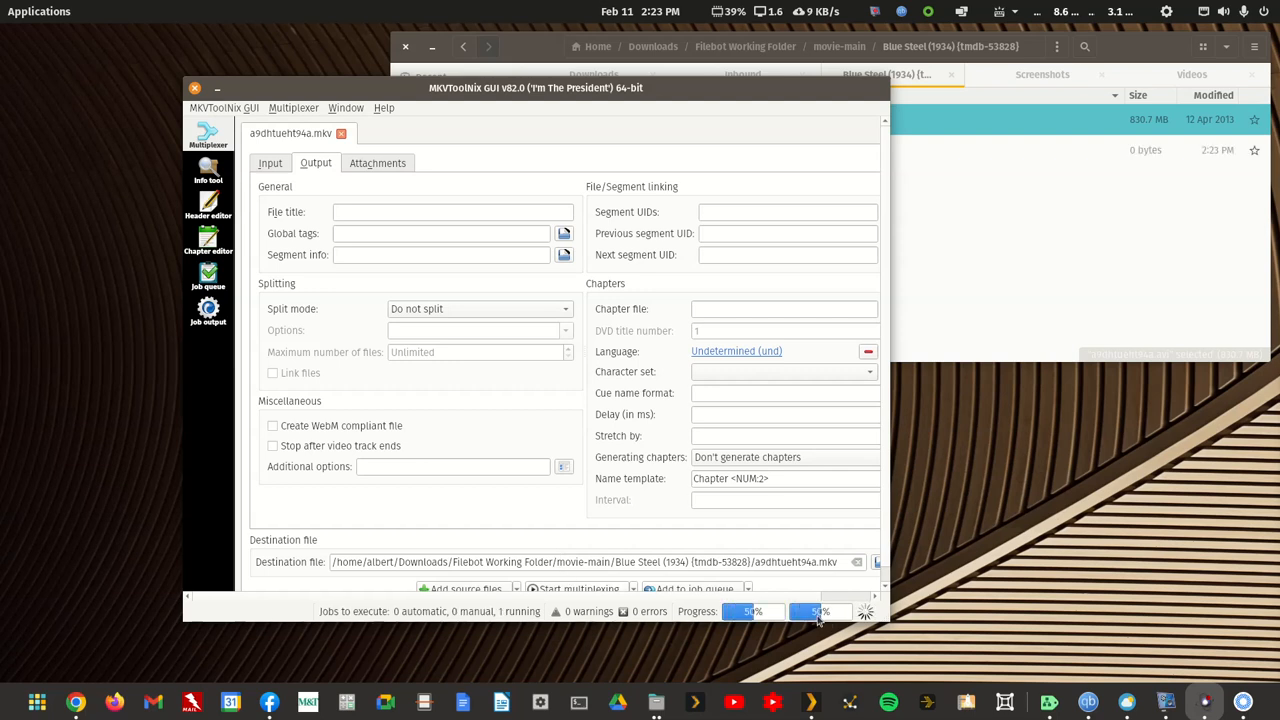
{"action": "left_click", "coordinate": [195, 88]}
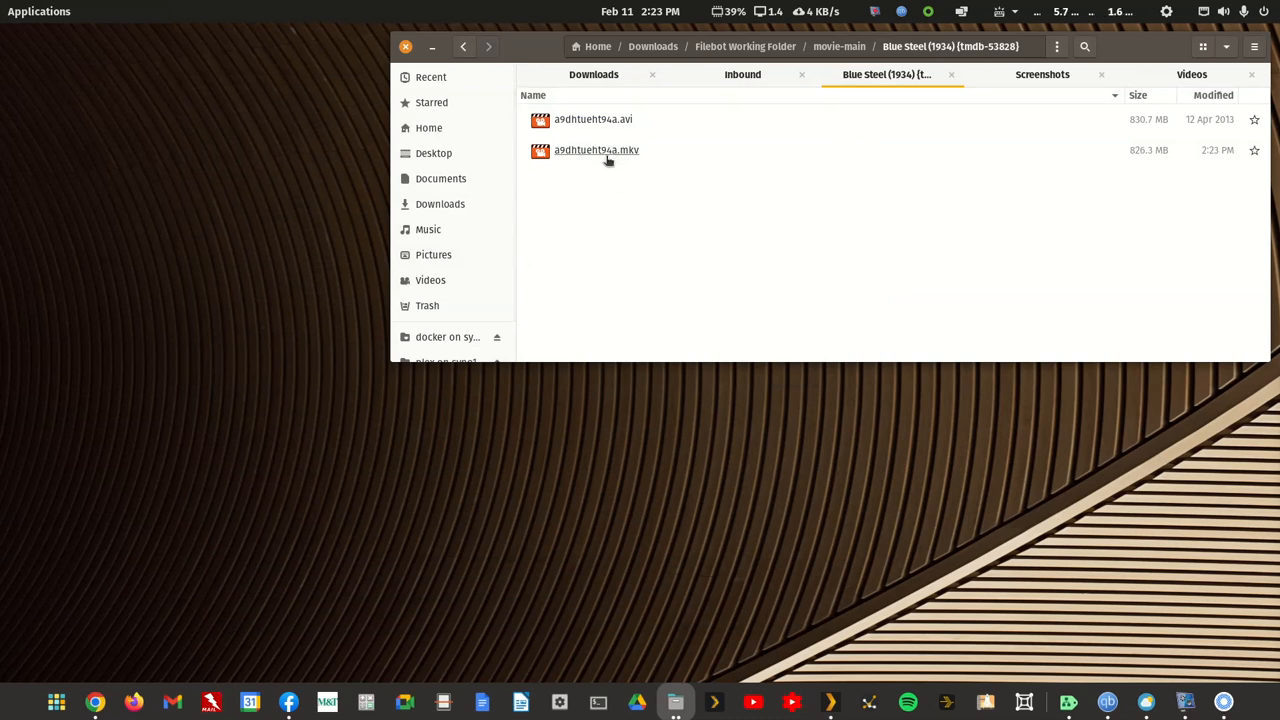
Step: Return to movie-main, open the Lady Frankenstein (1971) folder and load a9dhtueht94ab.mkv into MKVToolNix GUI
{"action": "left_click", "coordinate": [462, 50]}
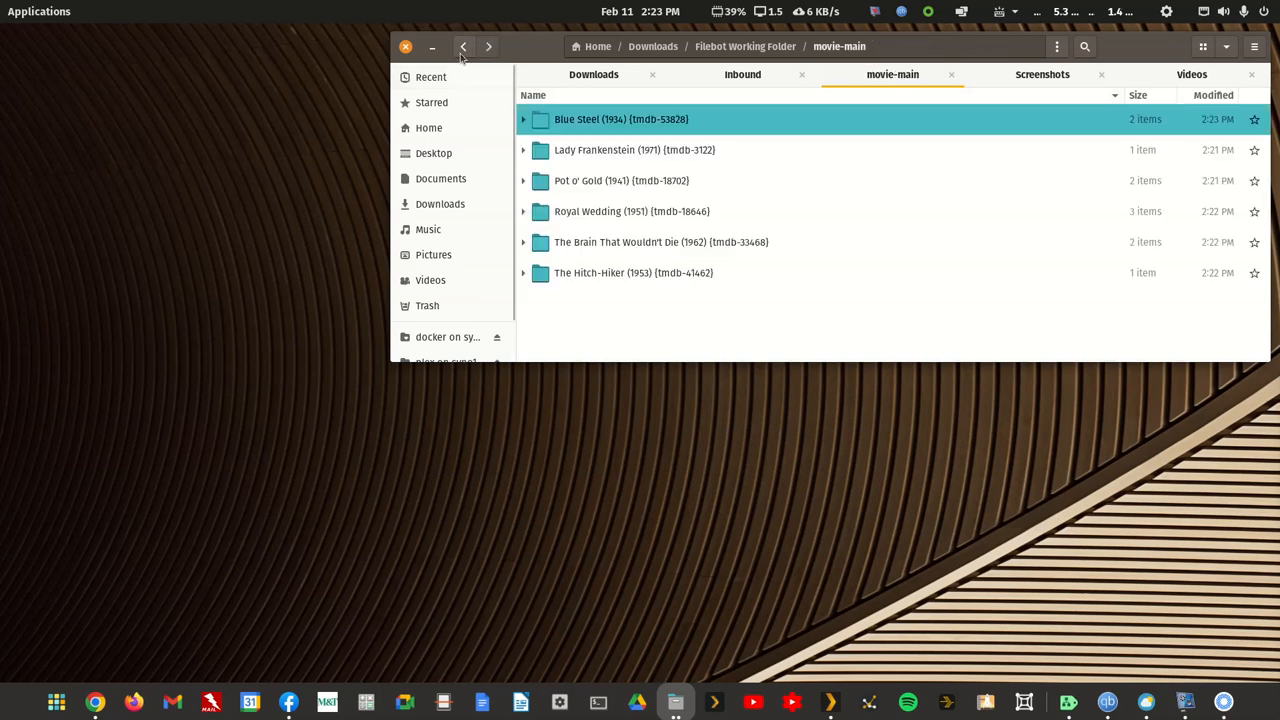
{"action": "double_click", "coordinate": [602, 156]}
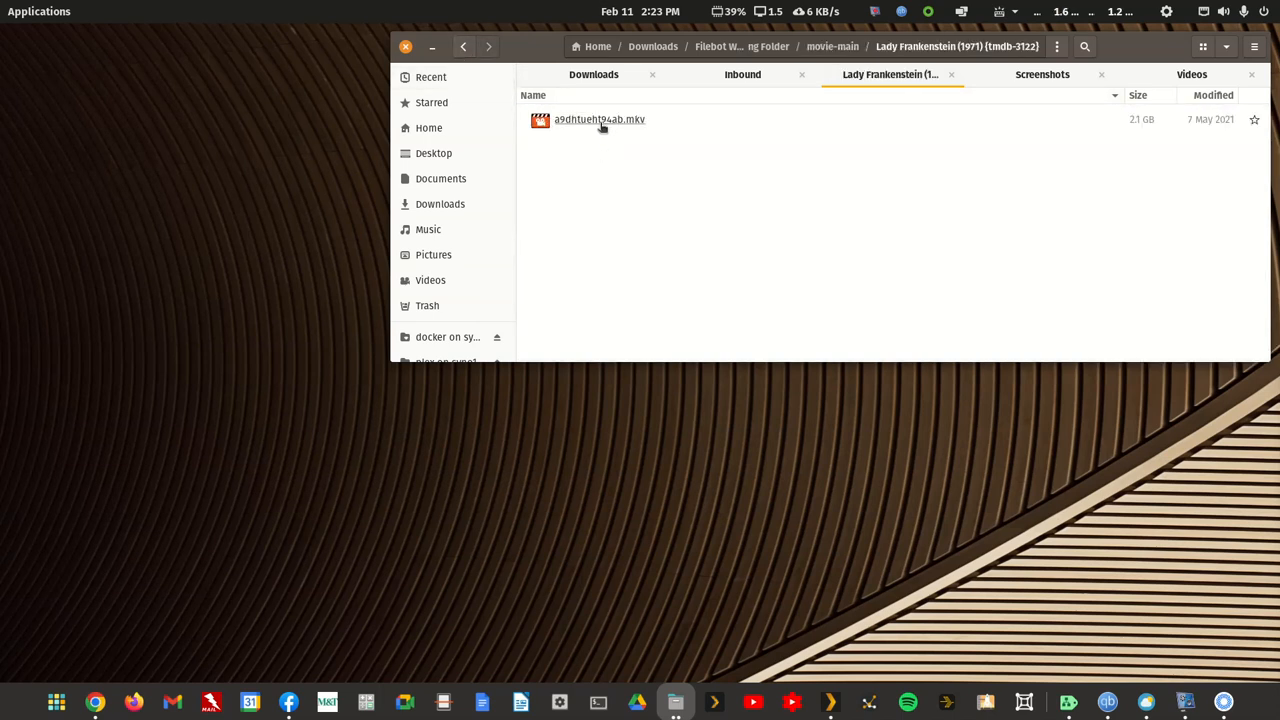
{"action": "right_click", "coordinate": [601, 123]}
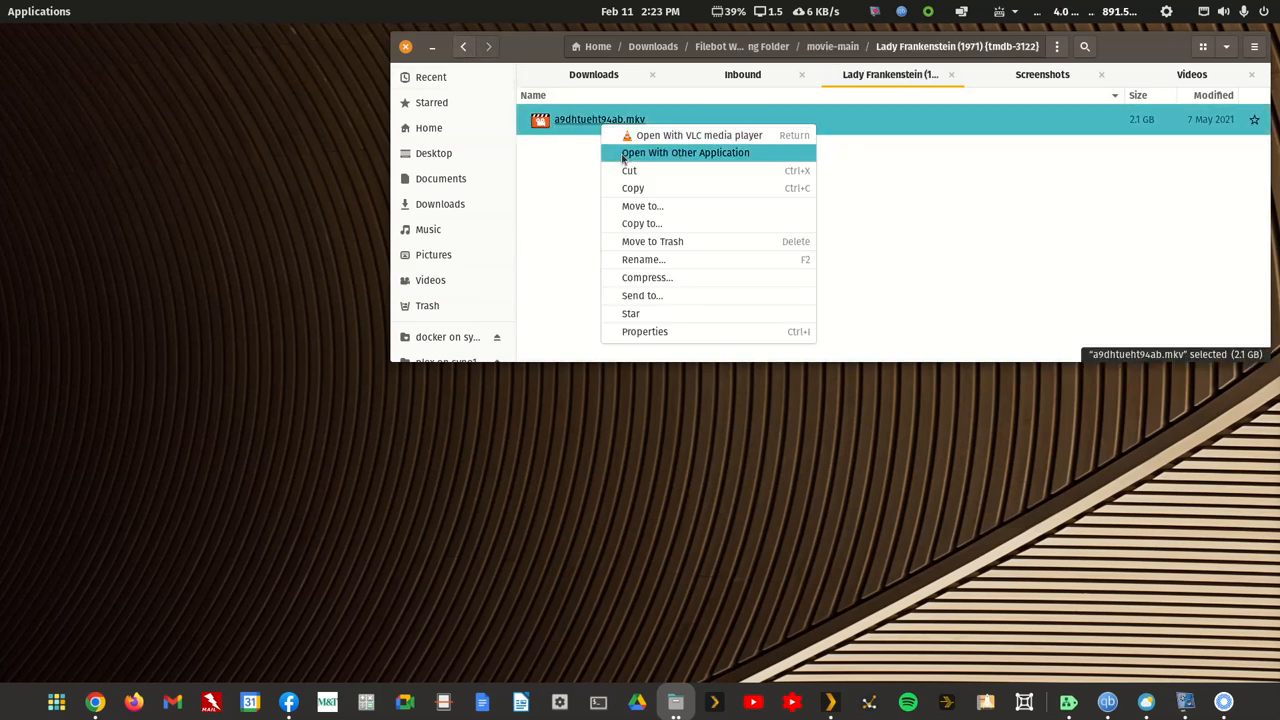
{"action": "left_click", "coordinate": [622, 154]}
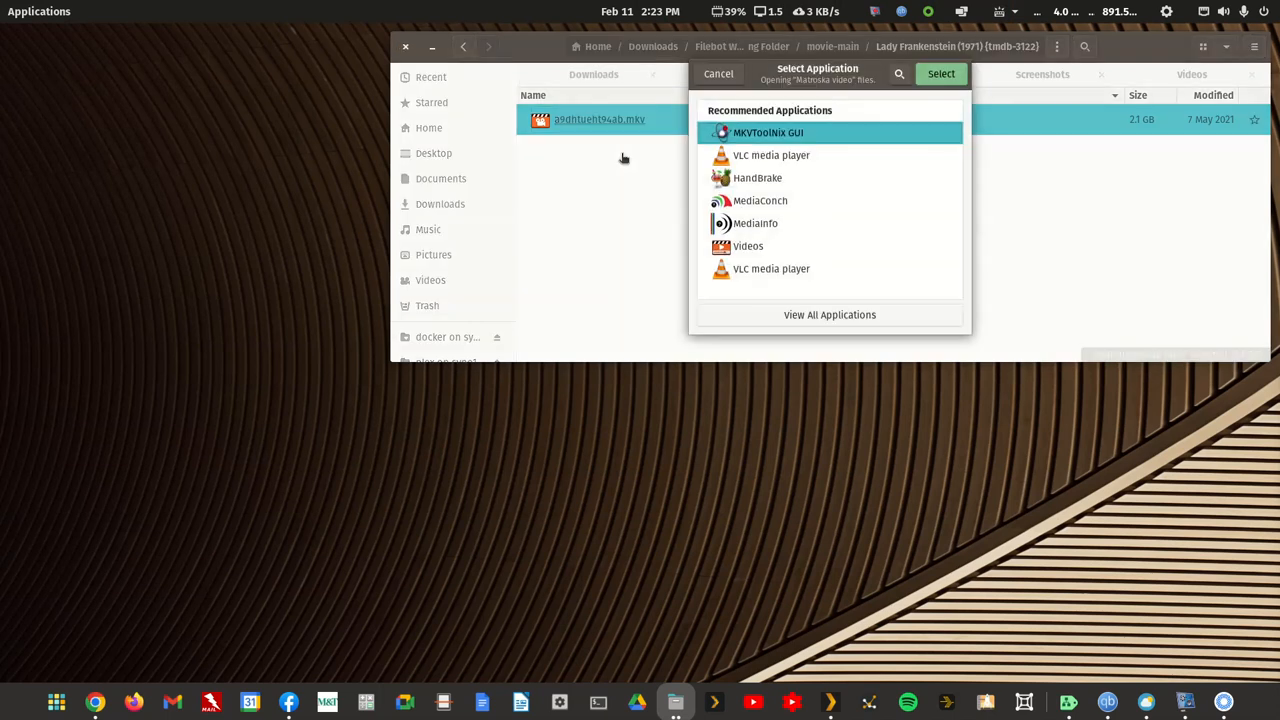
{"action": "left_click", "coordinate": [936, 76]}
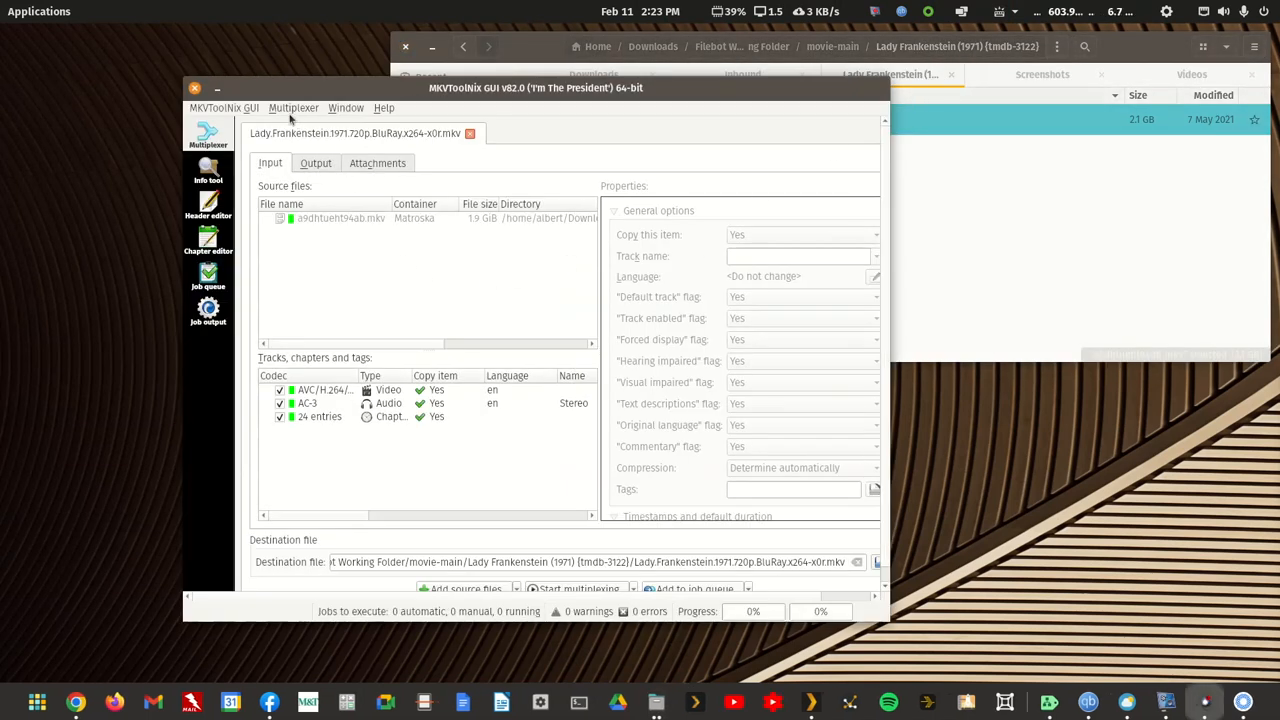
Step: Check the output file title, multiplex the file into Lady.Frankenstein.1971.720p.BluRay.x264-x0r.mkv in the same folder, and close MKVToolNix GUI
{"action": "left_click", "coordinate": [310, 164]}
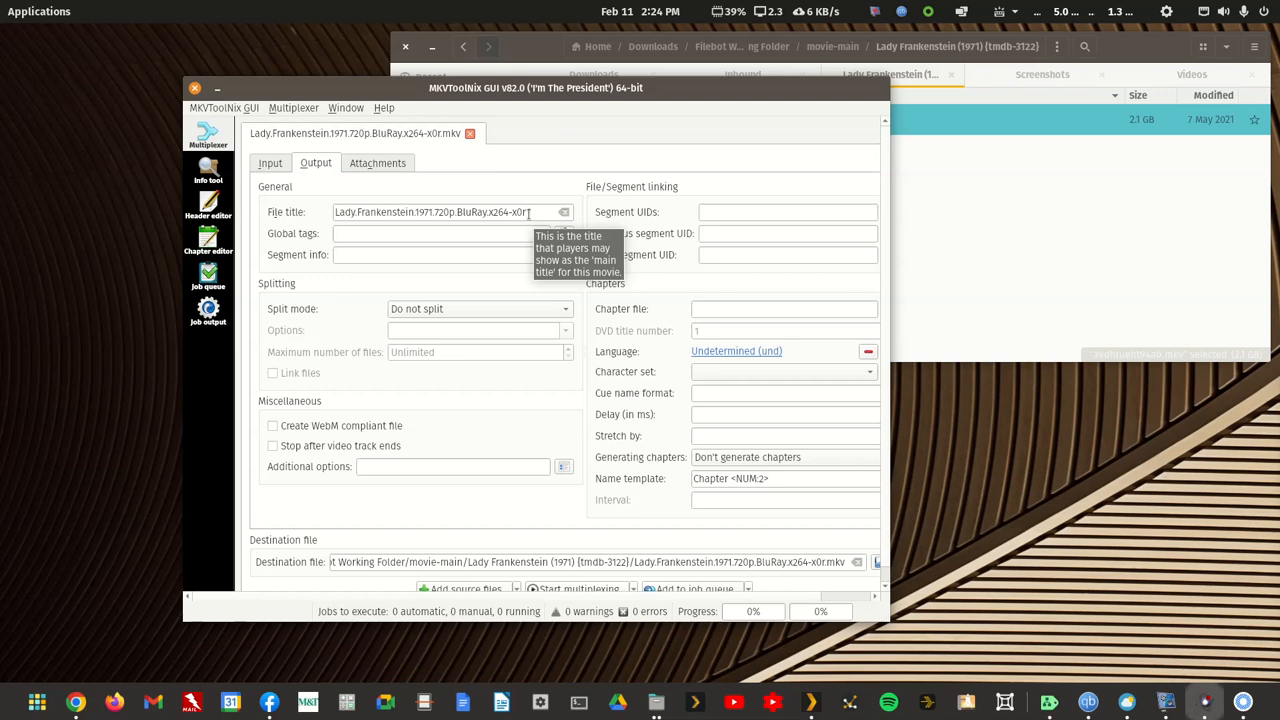
{"action": "left_click", "coordinate": [576, 588]}
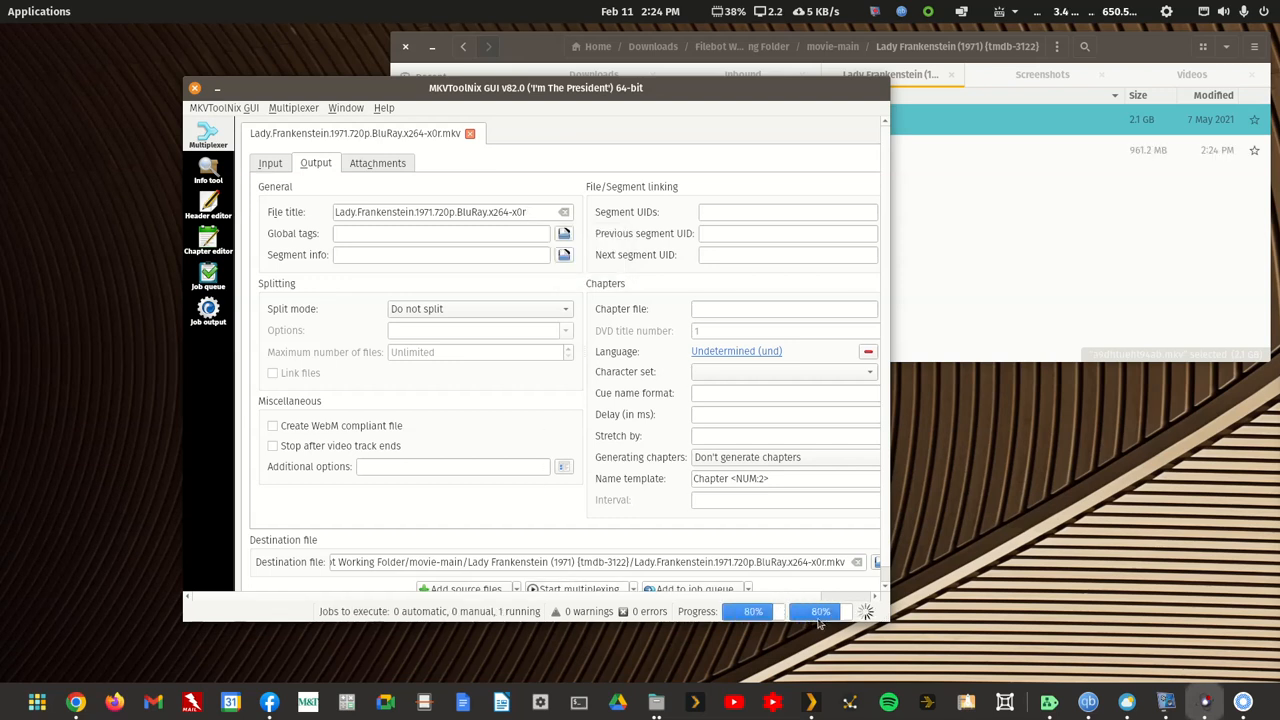
{"action": "left_click", "coordinate": [194, 88]}
{"action": "left_click", "coordinate": [745, 283]}
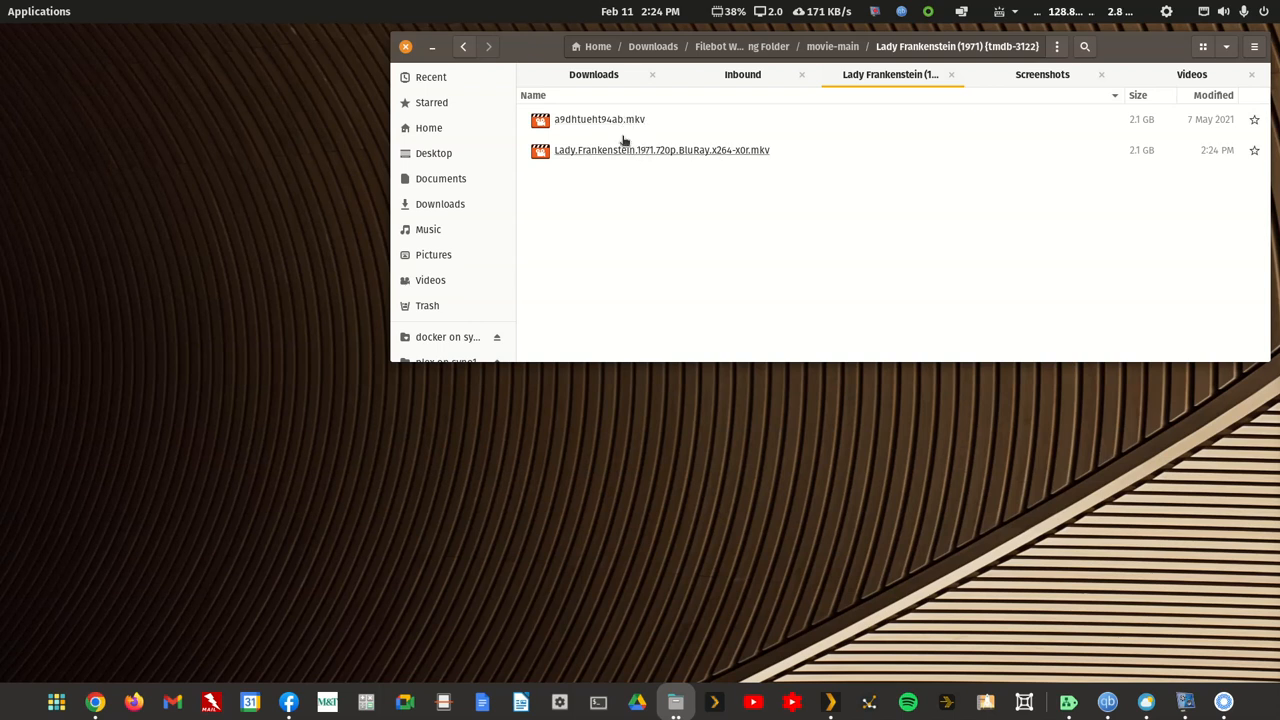
Step: Move a9dhtueht94ab.mkv in the Lady Frankenstein folder to the trash and go back to the movie-main folder
{"action": "right_click", "coordinate": [614, 124]}
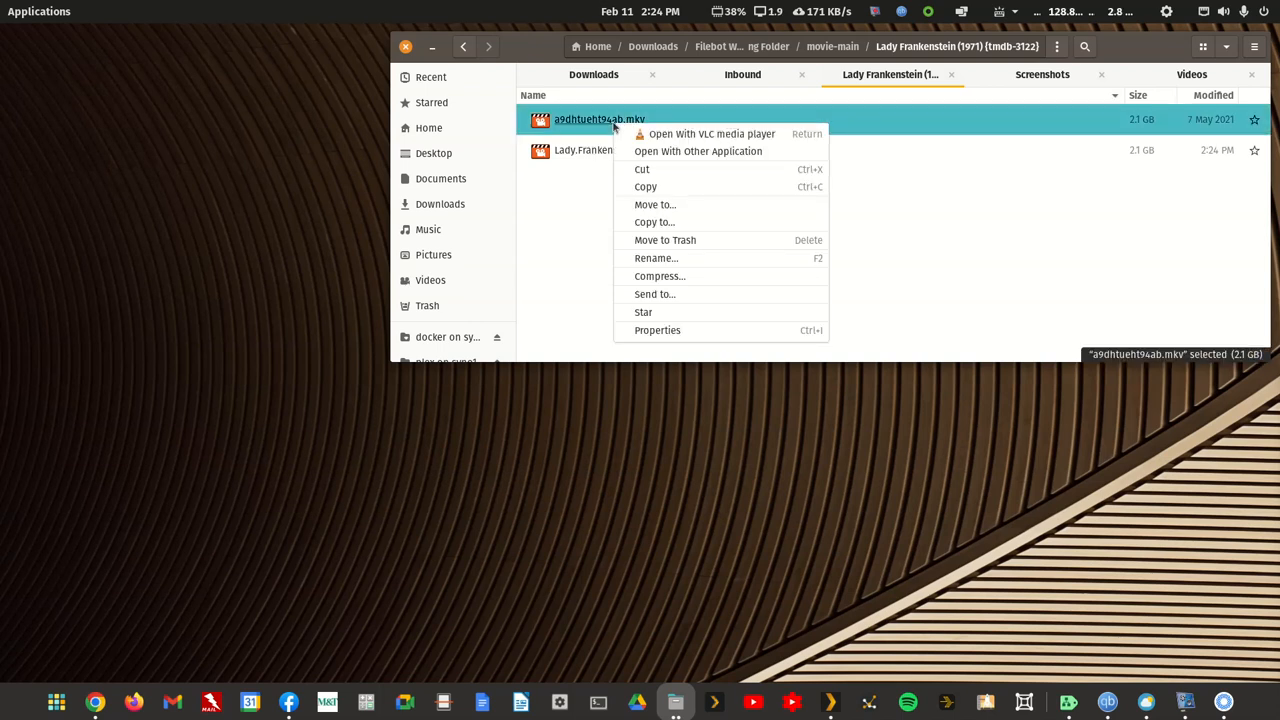
{"action": "left_click", "coordinate": [658, 247]}
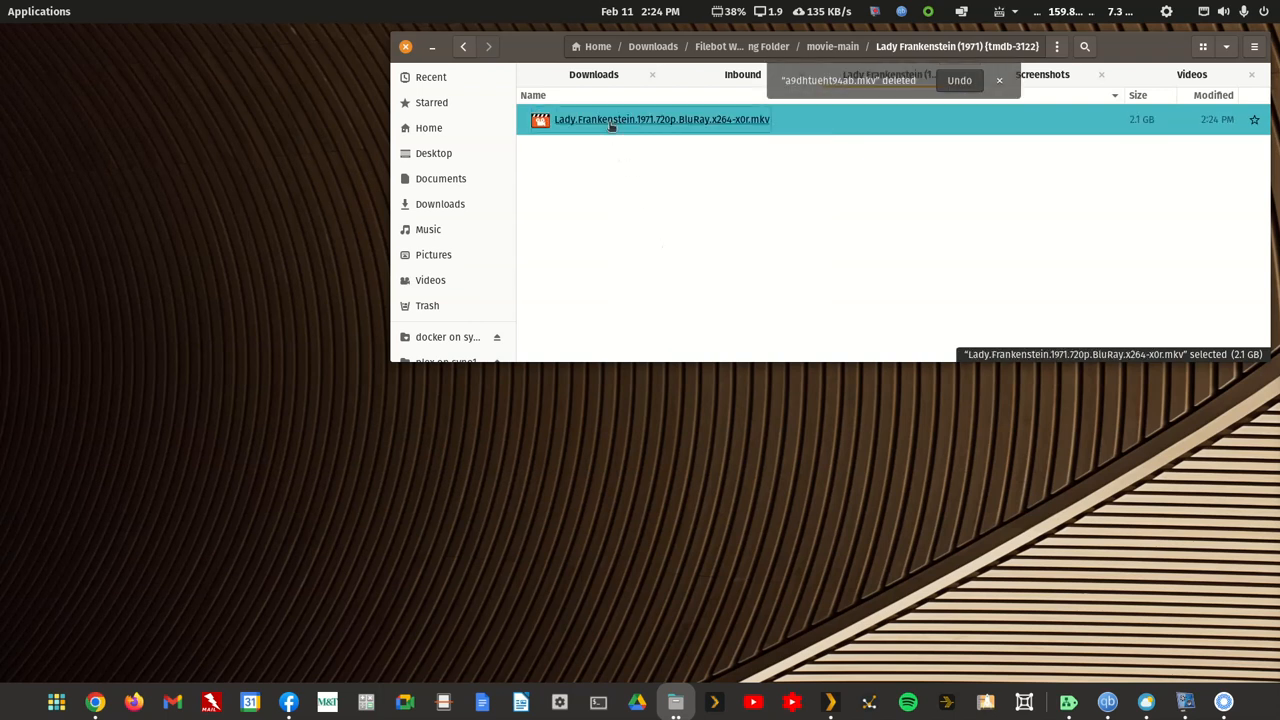
{"action": "left_click", "coordinate": [463, 46]}
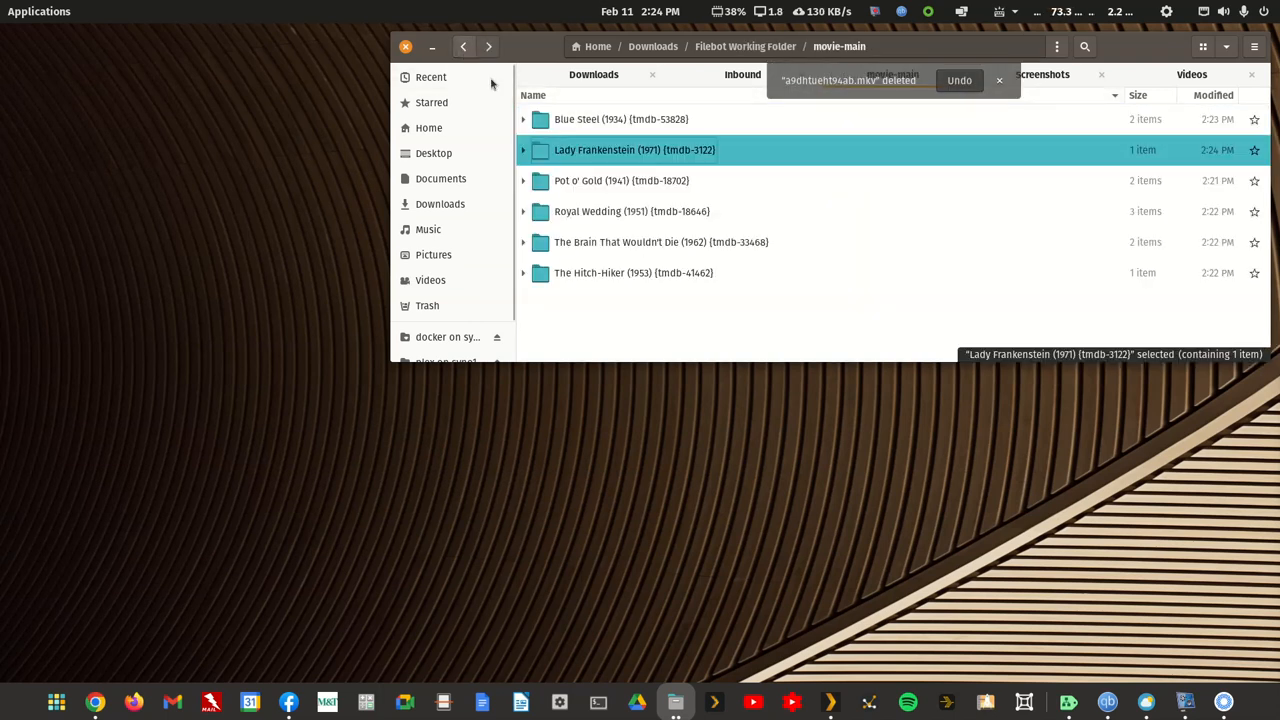
Step: Open the Pot o' Gold (1941) folder and load a9dhtueht94ac.mp4 into MKVToolNix GUI
{"action": "left_click", "coordinate": [605, 188]}
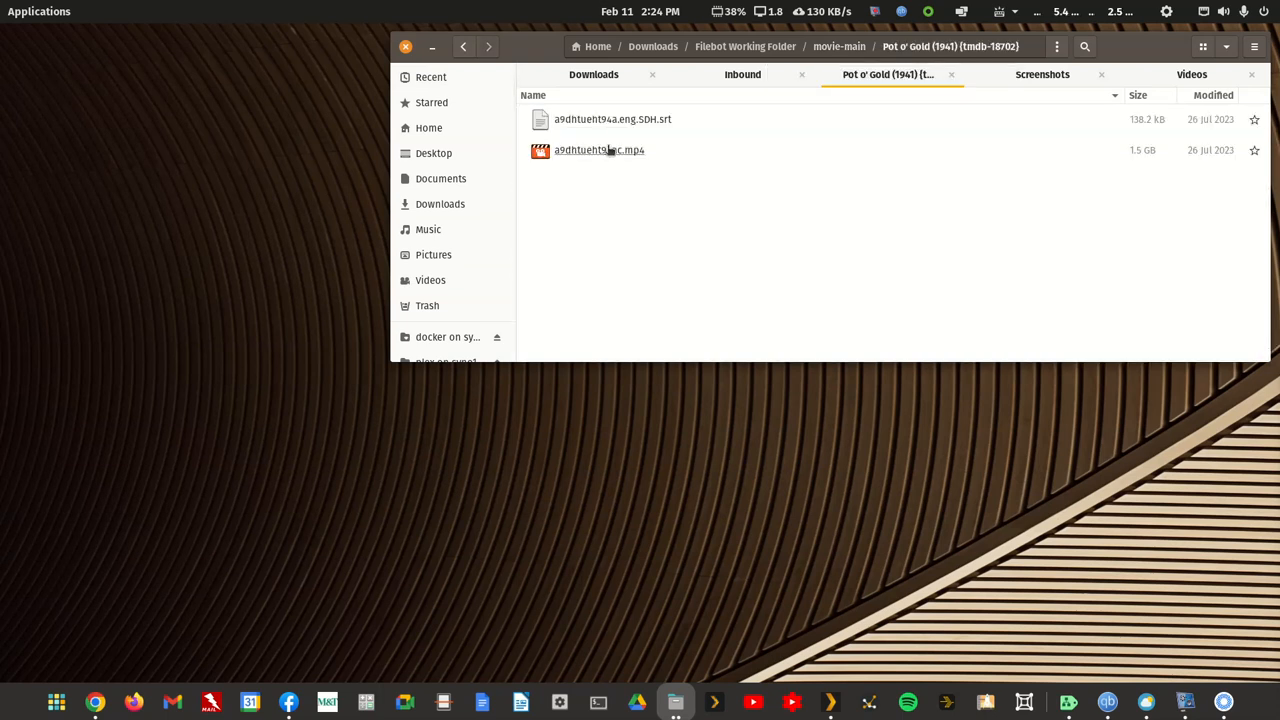
{"action": "right_click", "coordinate": [609, 154]}
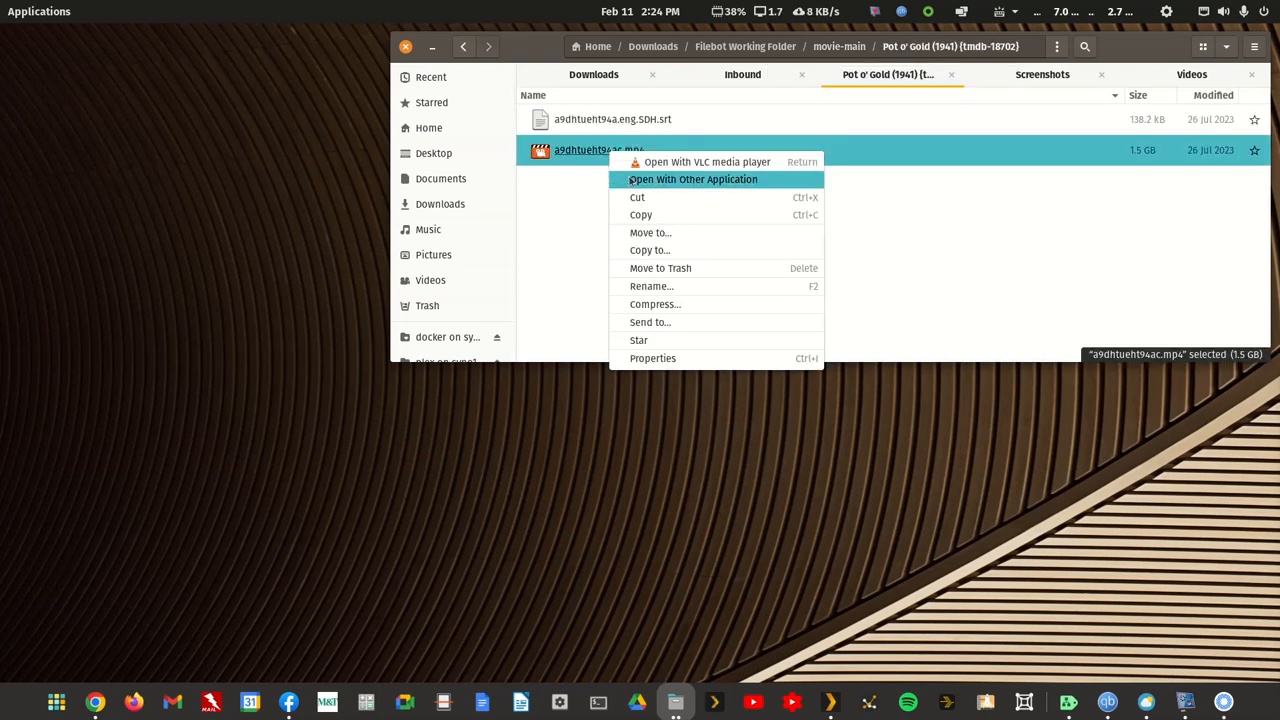
{"action": "left_click", "coordinate": [631, 181]}
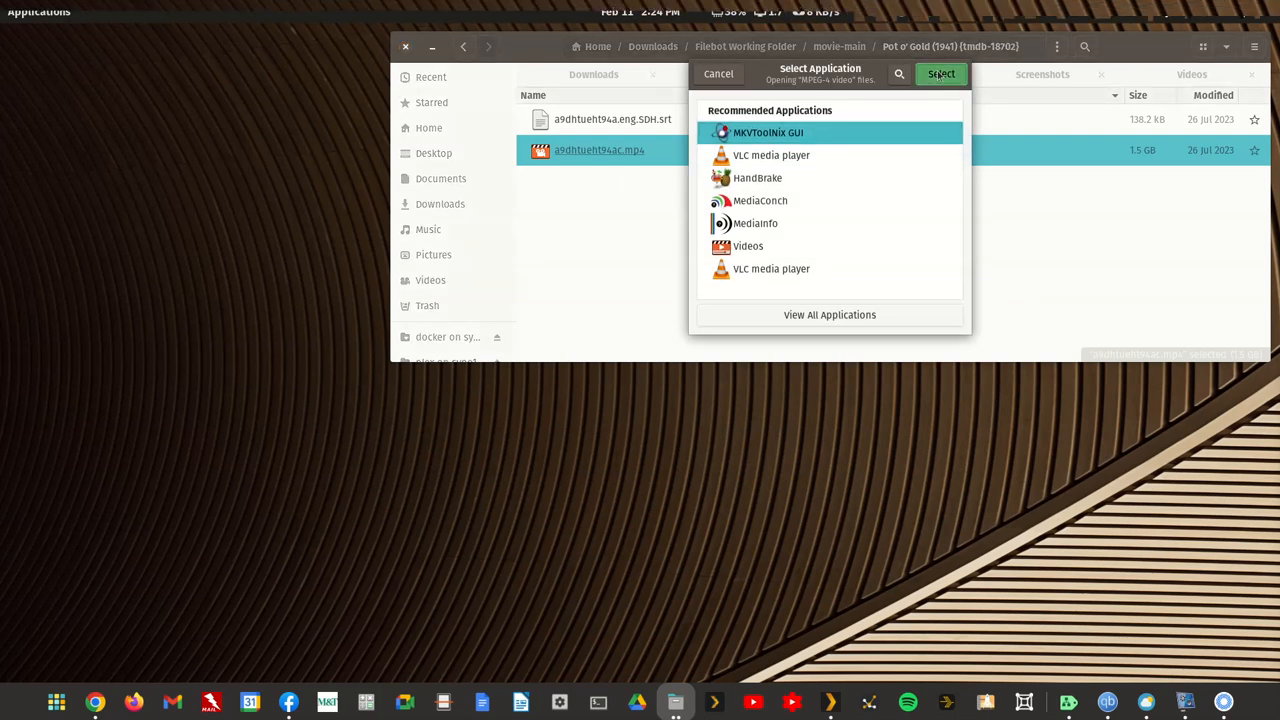
{"action": "left_click", "coordinate": [940, 74]}
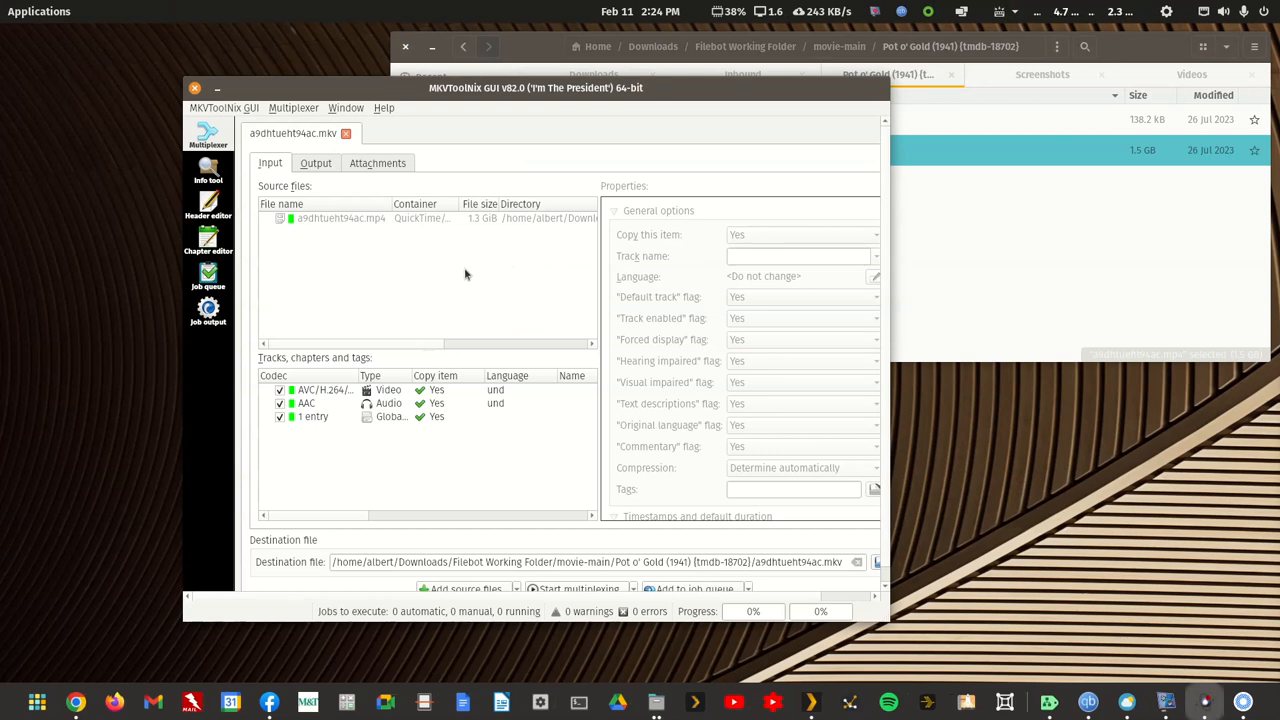
Step: Check the output file title, multiplex the MP4 into a9dhtueht94ac.mkv in the Pot o' Gold folder, and close MKVToolNix GUI
{"action": "left_click", "coordinate": [331, 166]}
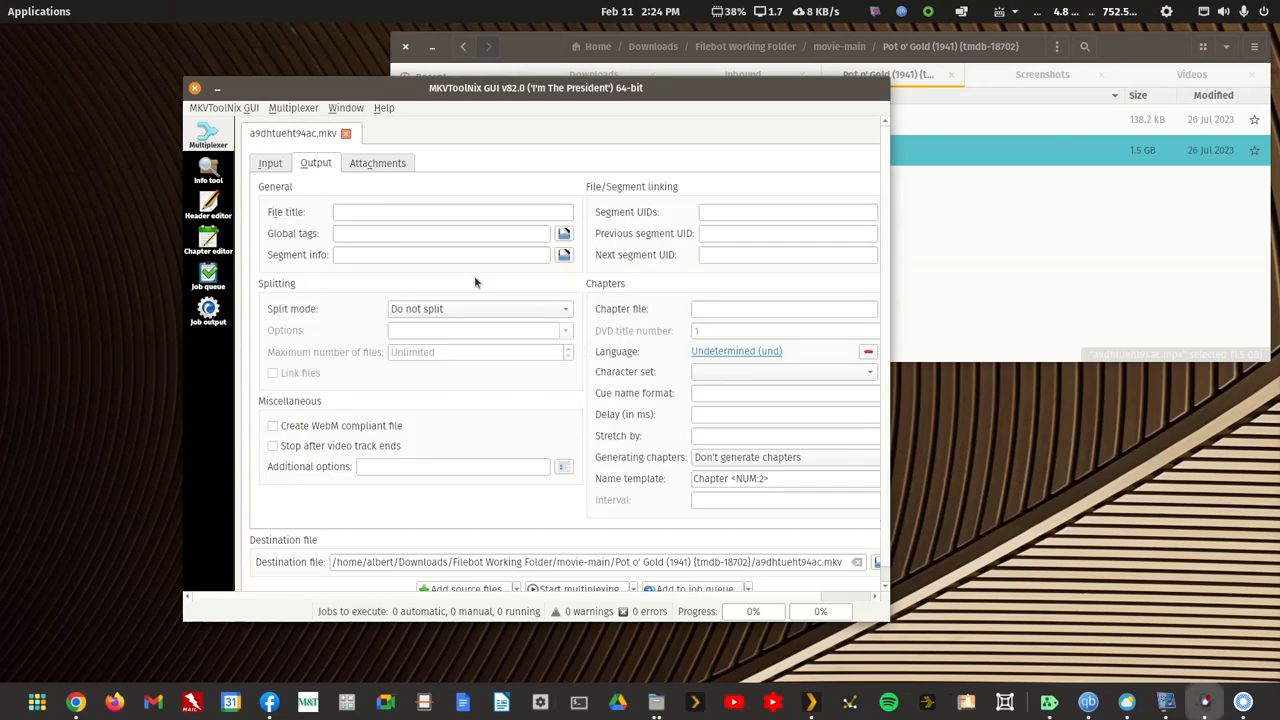
{"action": "left_click", "coordinate": [606, 589]}
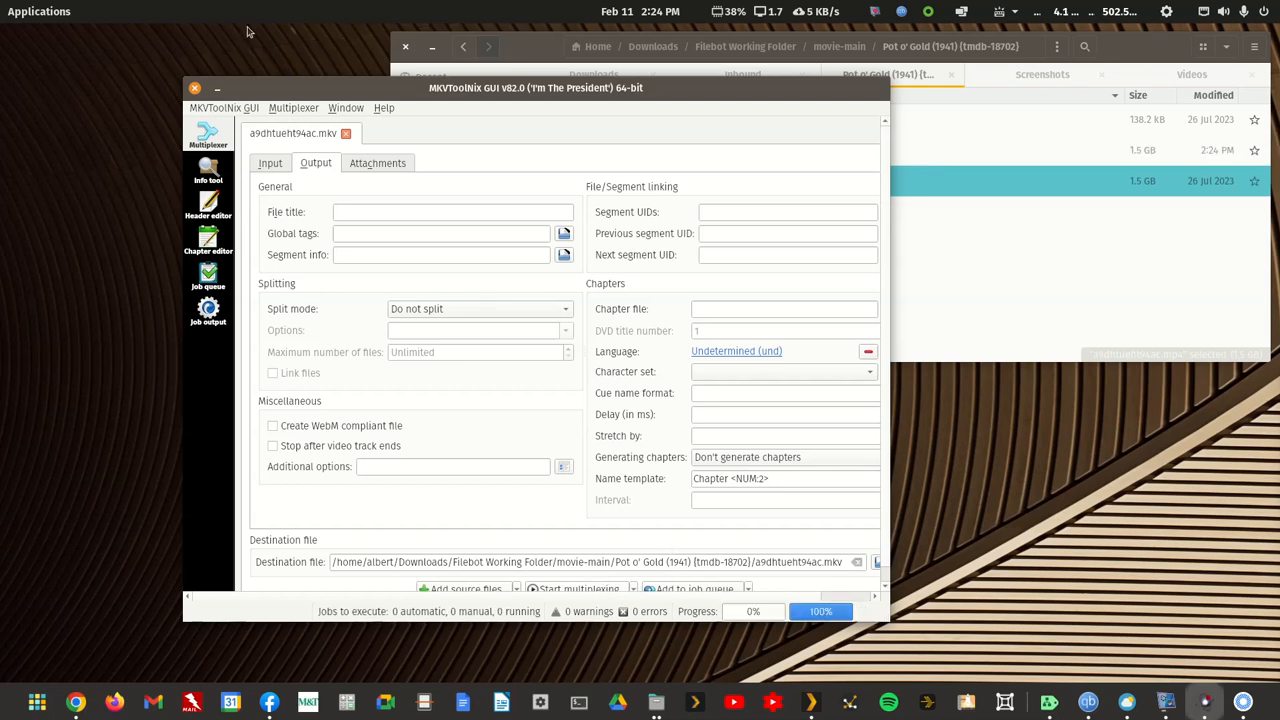
{"action": "left_click", "coordinate": [196, 90]}
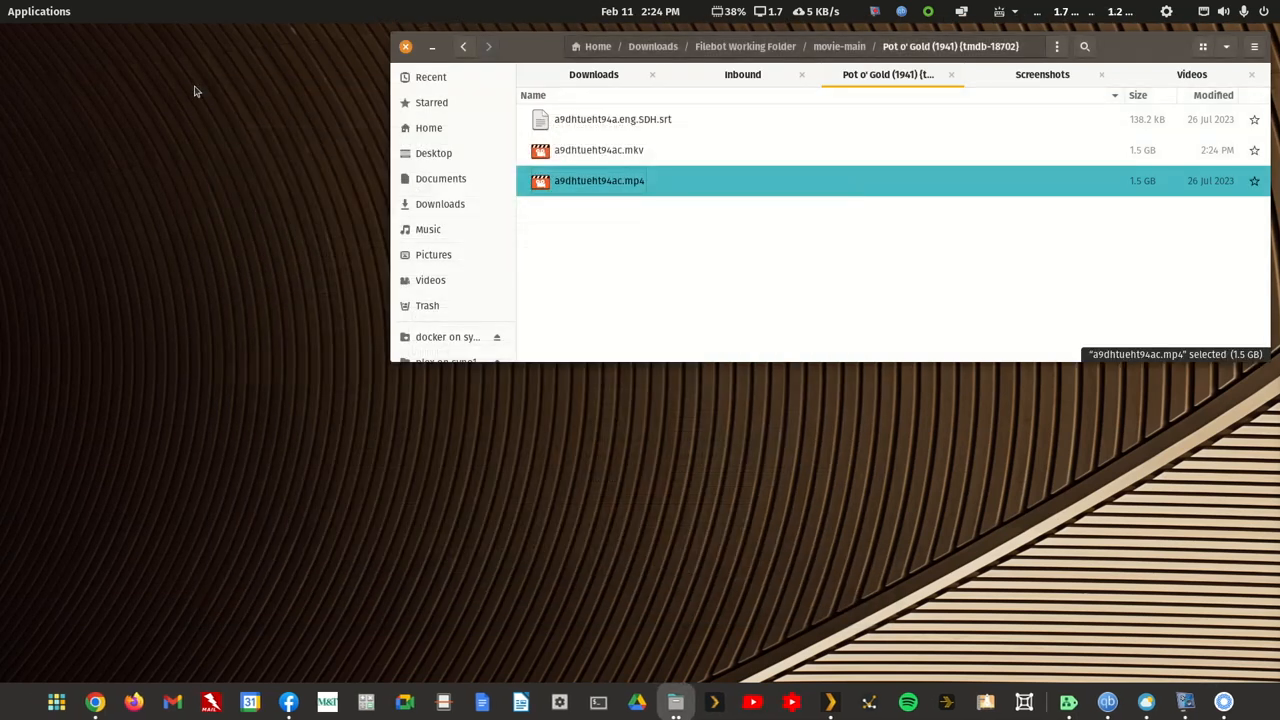
{"action": "left_click", "coordinate": [608, 257]}
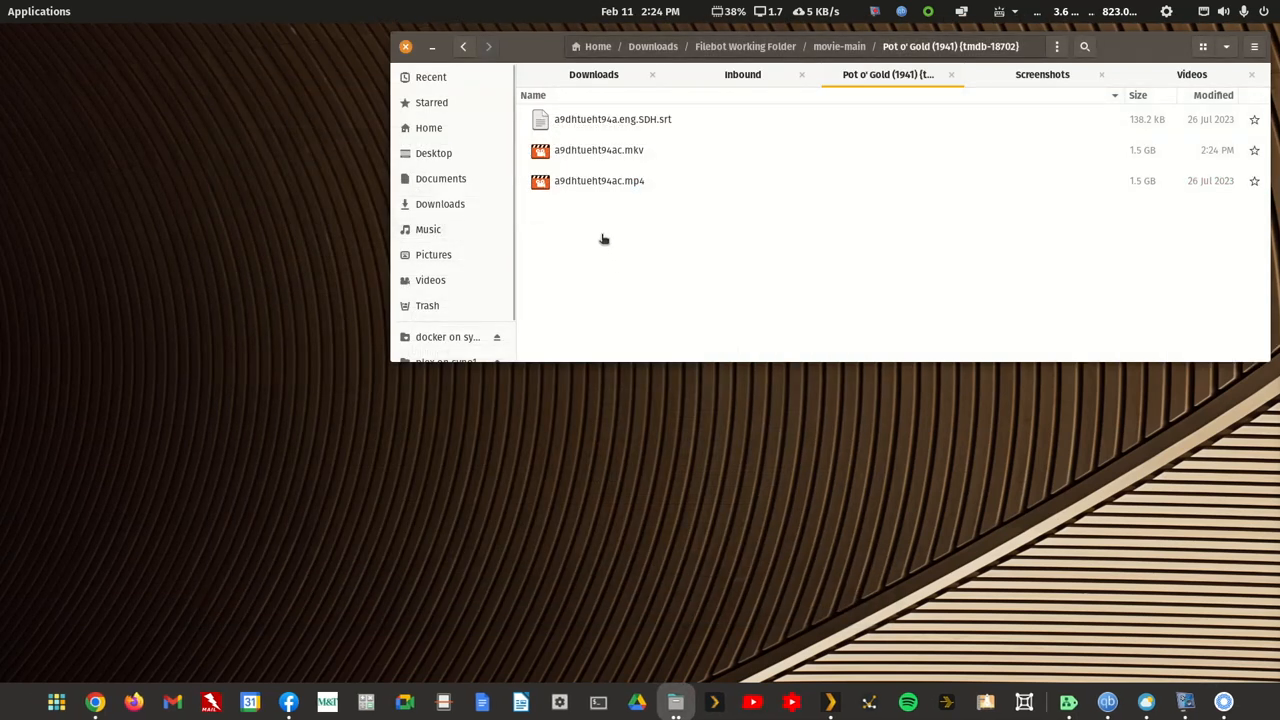
Step: Move the new a9dhtueht94ac.mkv to the trash and go back to the movie-main folder
{"action": "right_click", "coordinate": [616, 153]}
{"action": "left_click", "coordinate": [680, 278]}
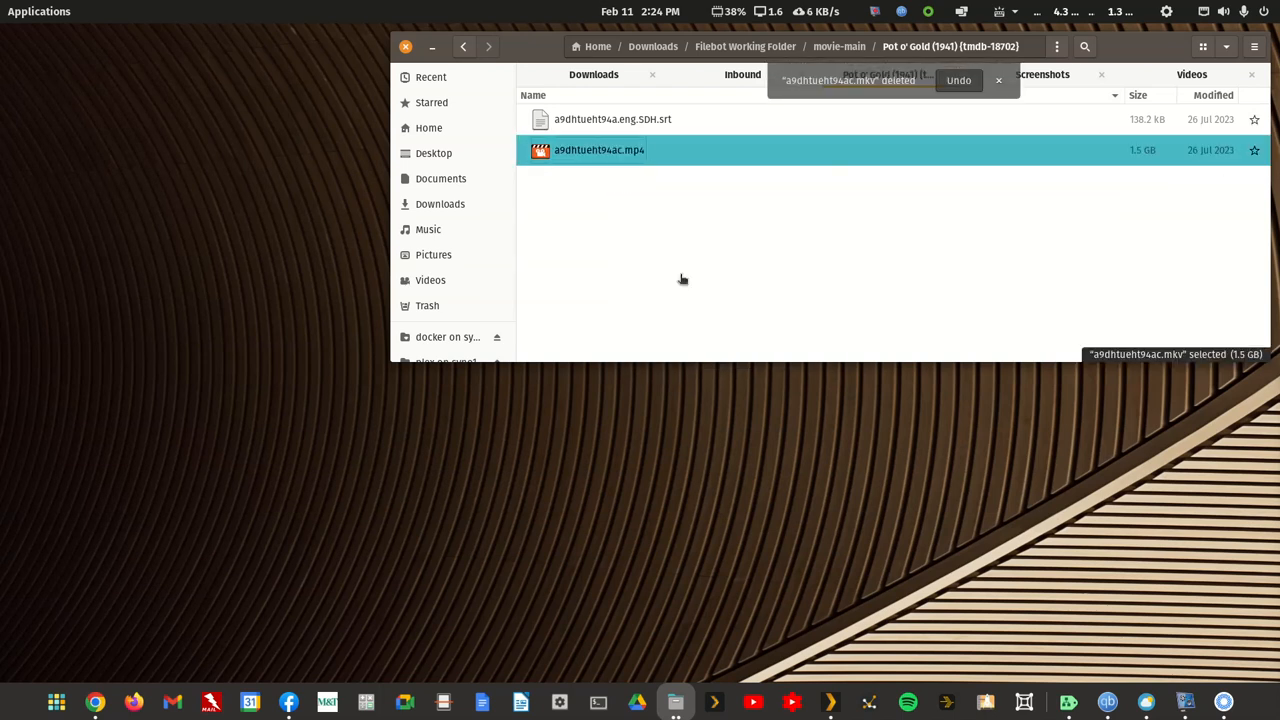
{"action": "left_click", "coordinate": [463, 46]}
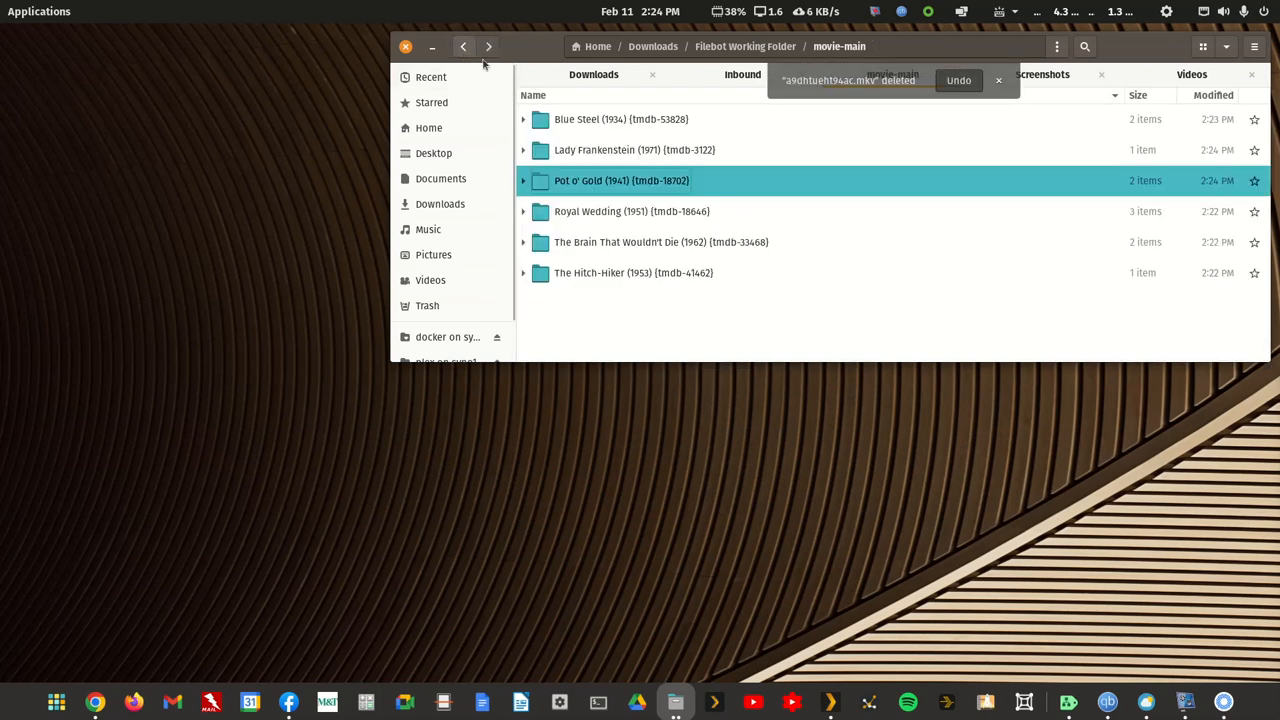
Step: Open the Royal Wedding (1951) folder, load a9dhtueht94ad.mp4 into MKVToolNix GUI and show its output settings
{"action": "double_click", "coordinate": [641, 212]}
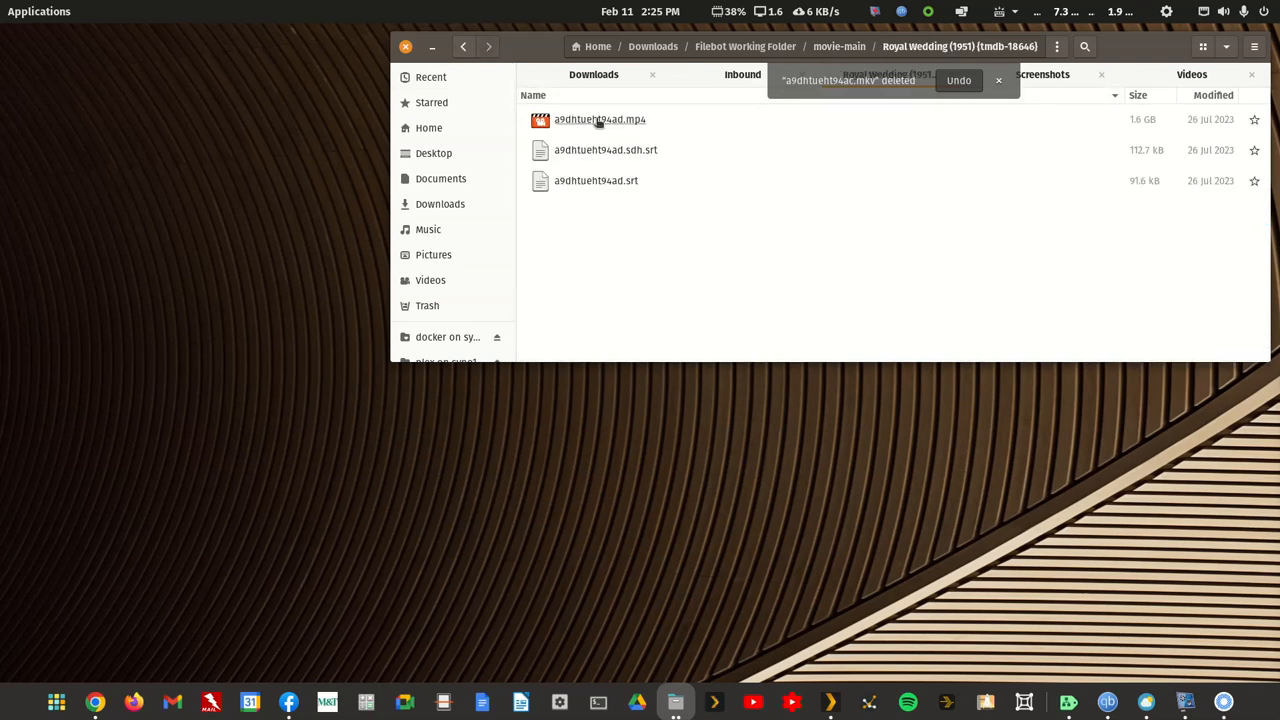
{"action": "right_click", "coordinate": [599, 121]}
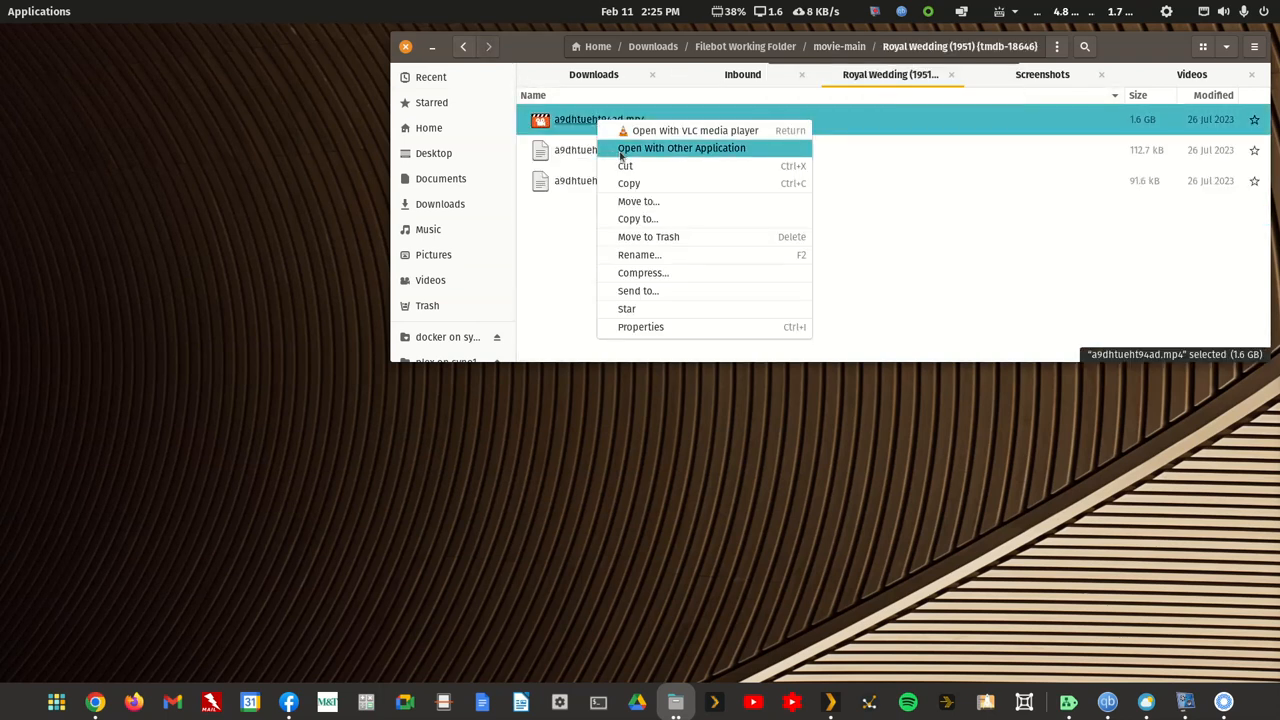
{"action": "left_click", "coordinate": [621, 155]}
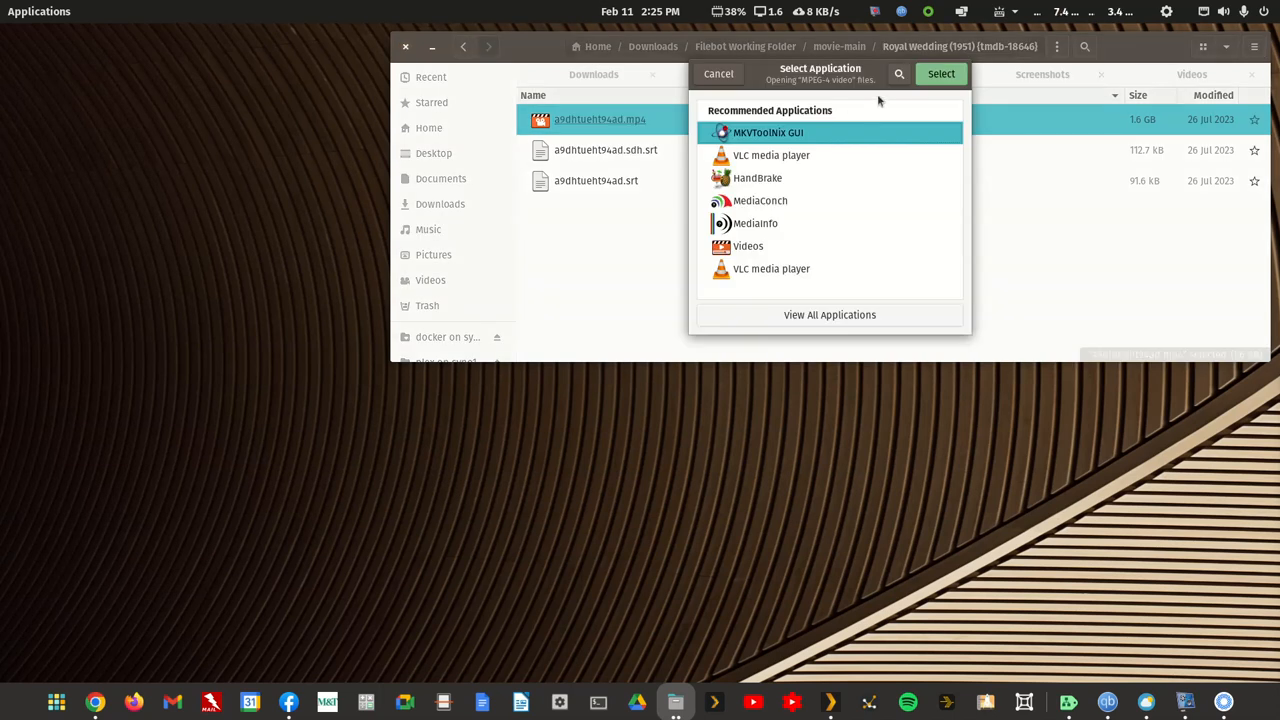
{"action": "left_click", "coordinate": [930, 76]}
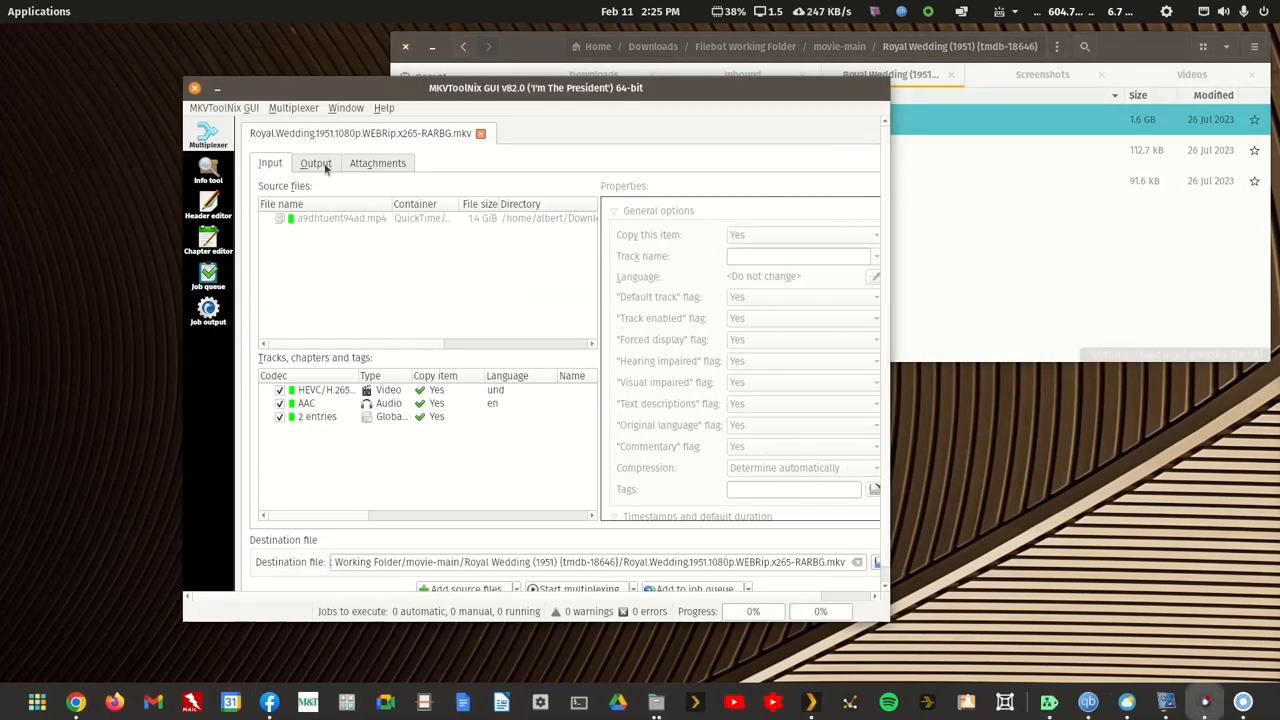
{"action": "left_click", "coordinate": [322, 165]}
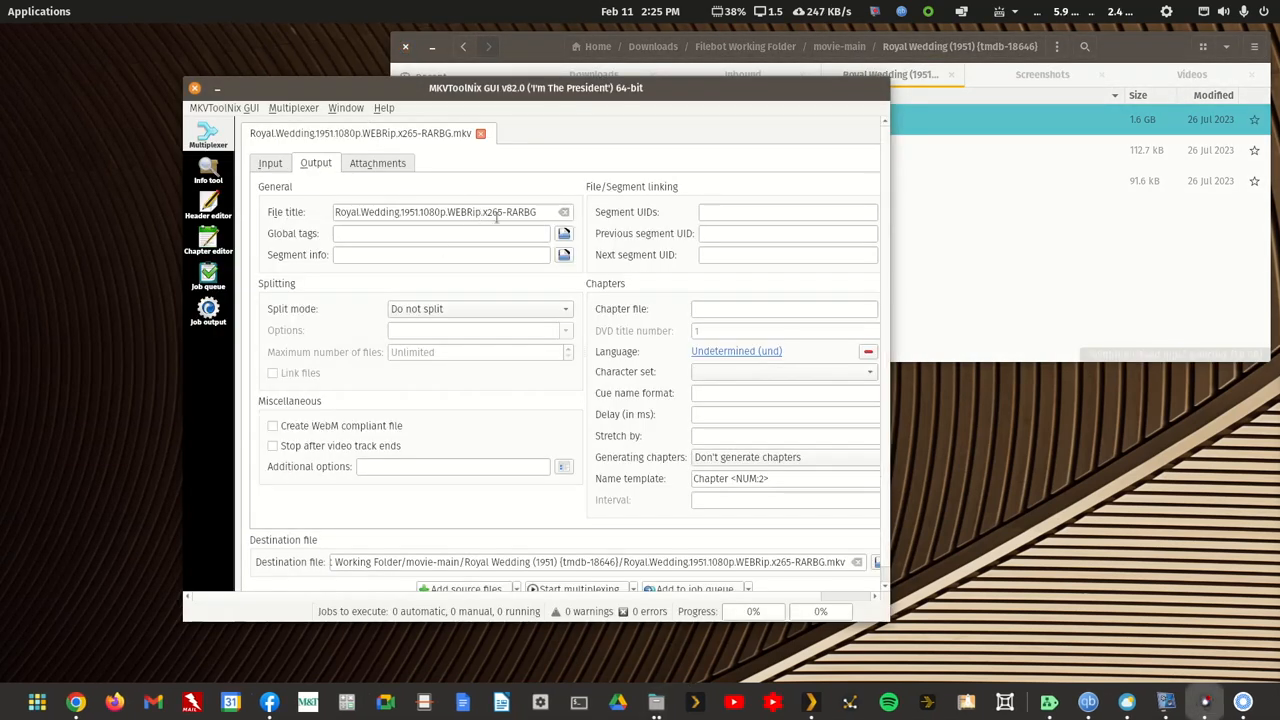
Step: Examine the RARBG tag at the end of the Royal Wedding file title
{"action": "left_click_drag", "start_coordinate": [539, 211], "coordinate": [506, 212]}
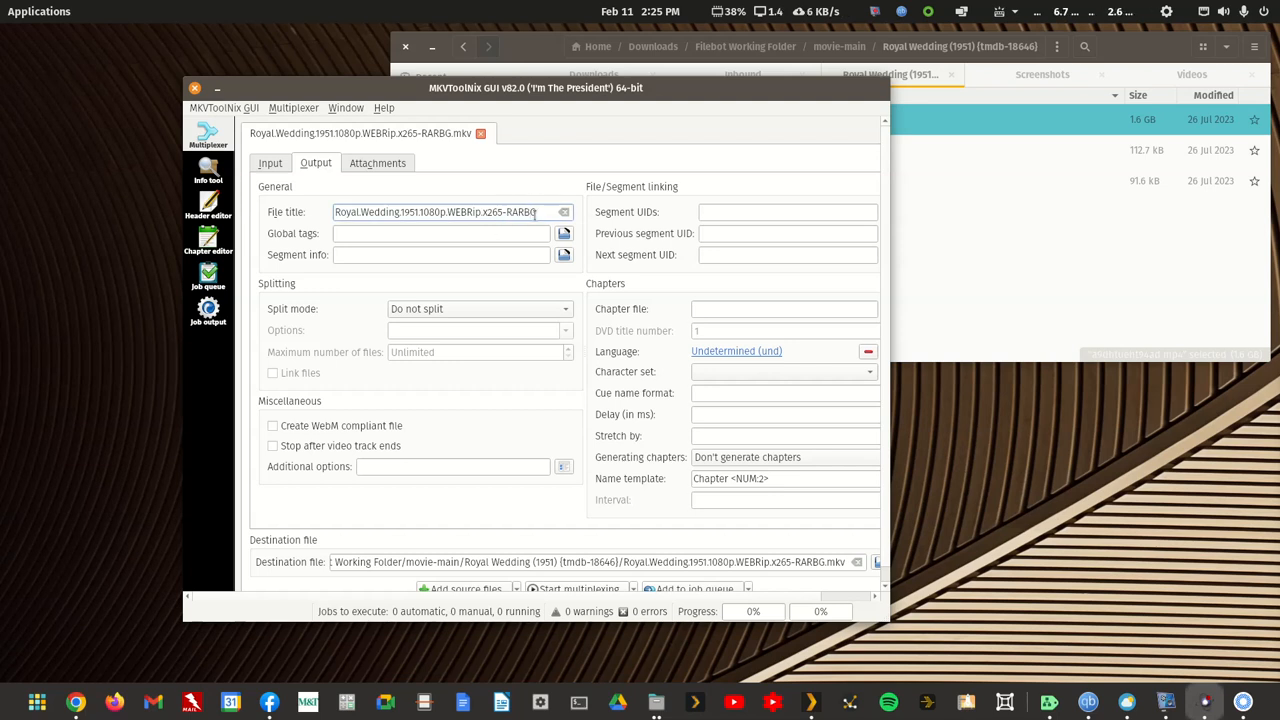
{"action": "left_click", "coordinate": [541, 212]}
{"action": "left_click_drag", "start_coordinate": [539, 212], "coordinate": [506, 212]}
{"action": "left_click", "coordinate": [541, 212]}
{"action": "left_click_drag", "start_coordinate": [539, 212], "coordinate": [507, 213]}
{"action": "left_click", "coordinate": [486, 192]}
Step: Clean up the file title in the output settings so that it reads Royal Wedding (1951)
{"action": "left_click_drag", "start_coordinate": [443, 212], "coordinate": [539, 213]}
{"action": "key", "text": "BackSpace"}
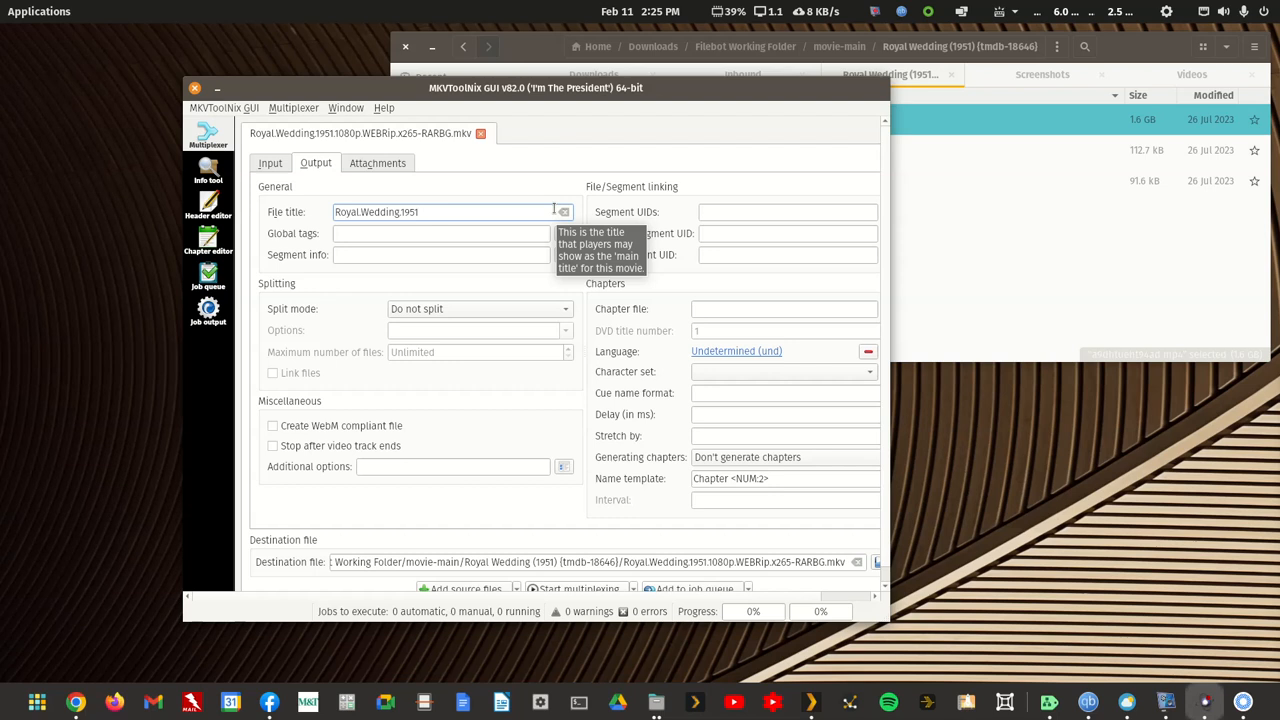
{"action": "key", "text": "Left"}
{"action": "key", "text": "Left"}
{"action": "key", "text": "Left"}
{"action": "key", "text": "Left"}
{"action": "key", "text": "Left"}
{"action": "type", "text": "("}
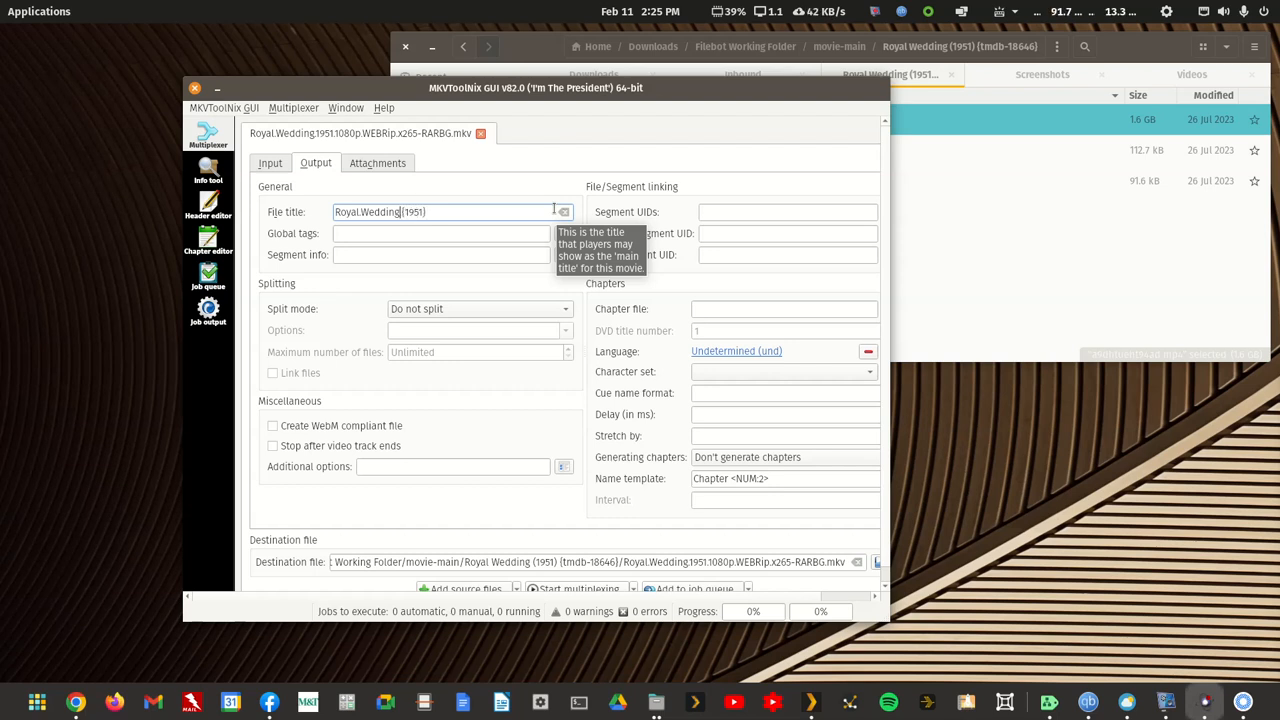
{"action": "key", "text": "BackSpace"}
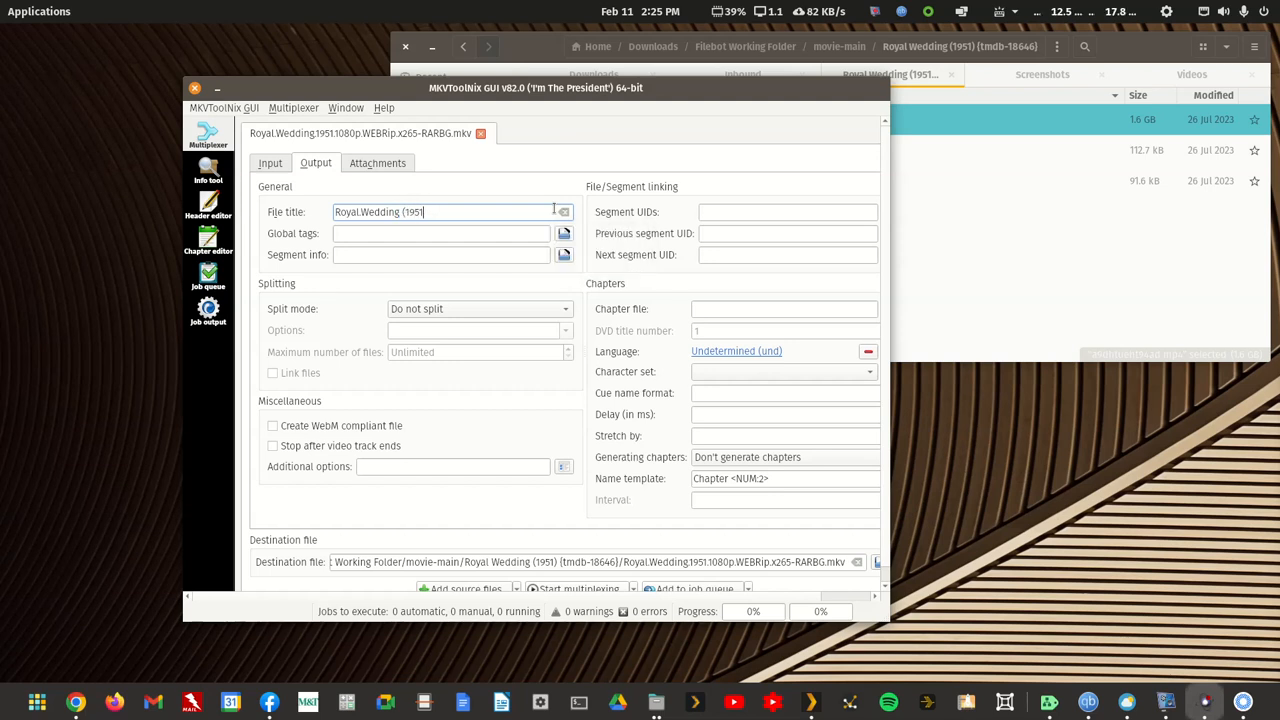
{"action": "type", "text": ")"}
{"action": "key", "text": "BackSpace"}
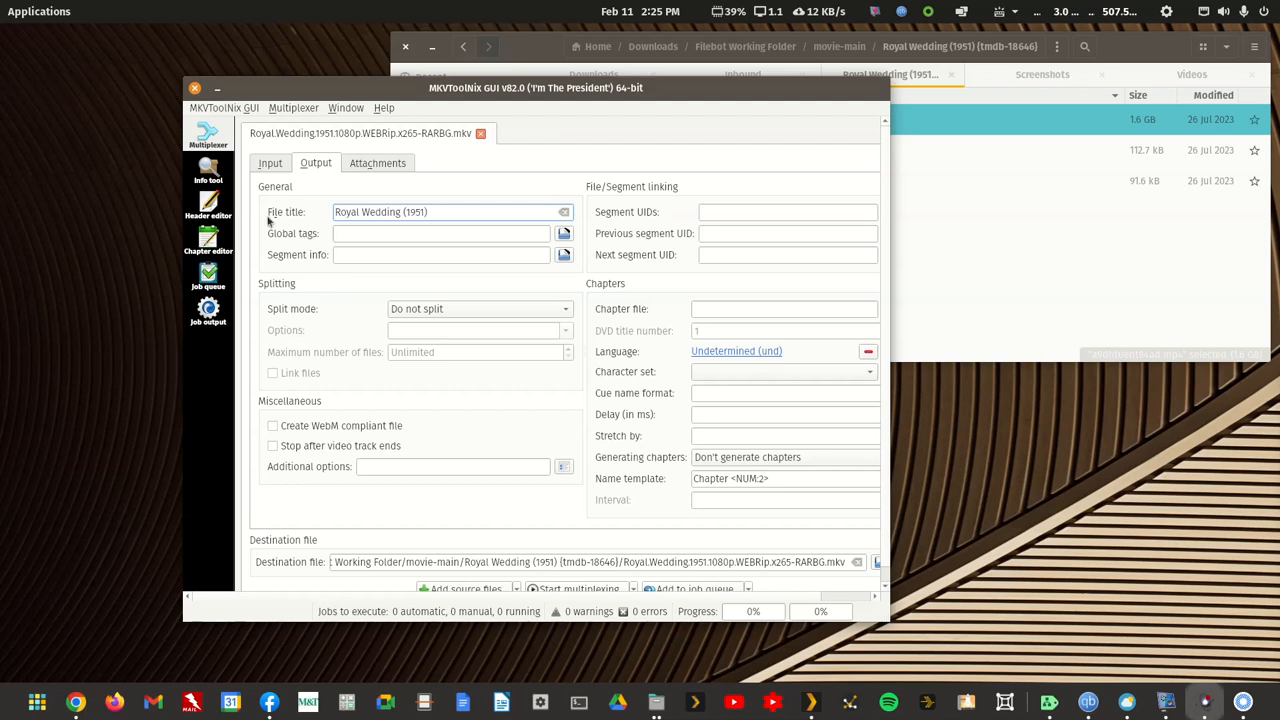
Step: Multiplex the MP4 into Royal Wedding (1951).mkv in the Royal Wedding folder and close MKVToolNix GUI
{"action": "scroll", "coordinate": [566, 500], "scroll_direction": "down", "scroll_amount": 1}
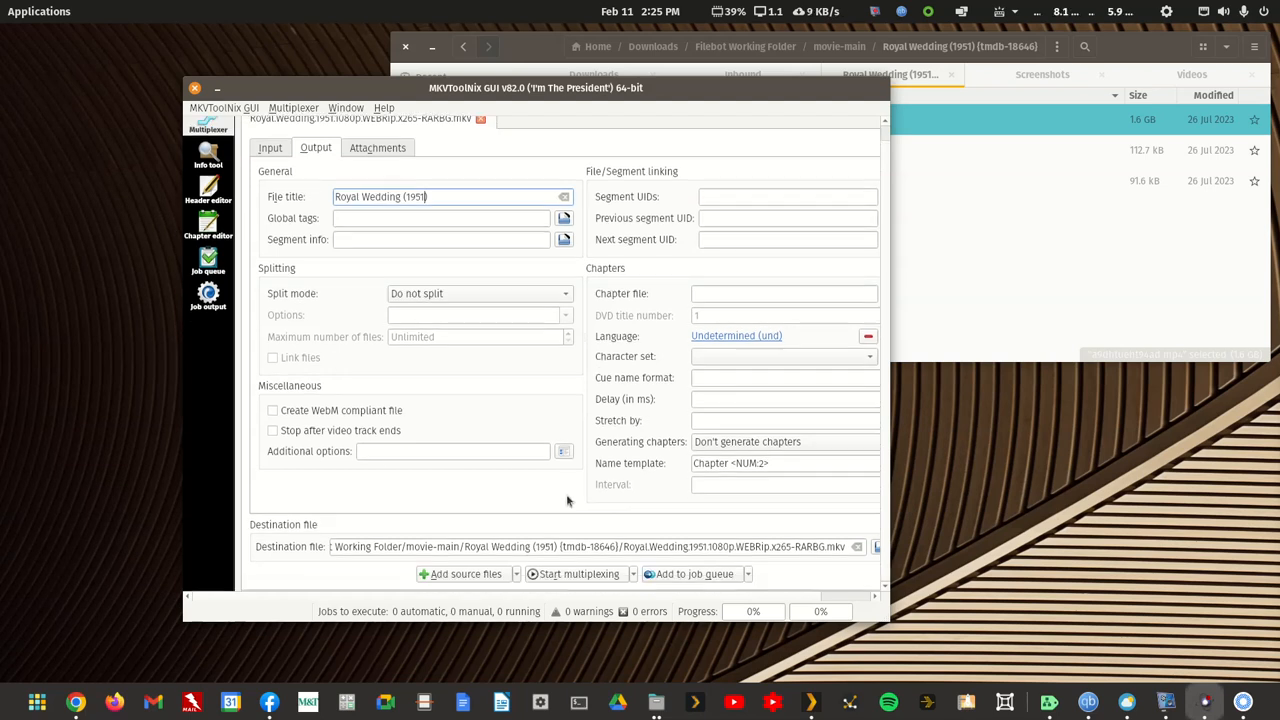
{"action": "left_click", "coordinate": [576, 575]}
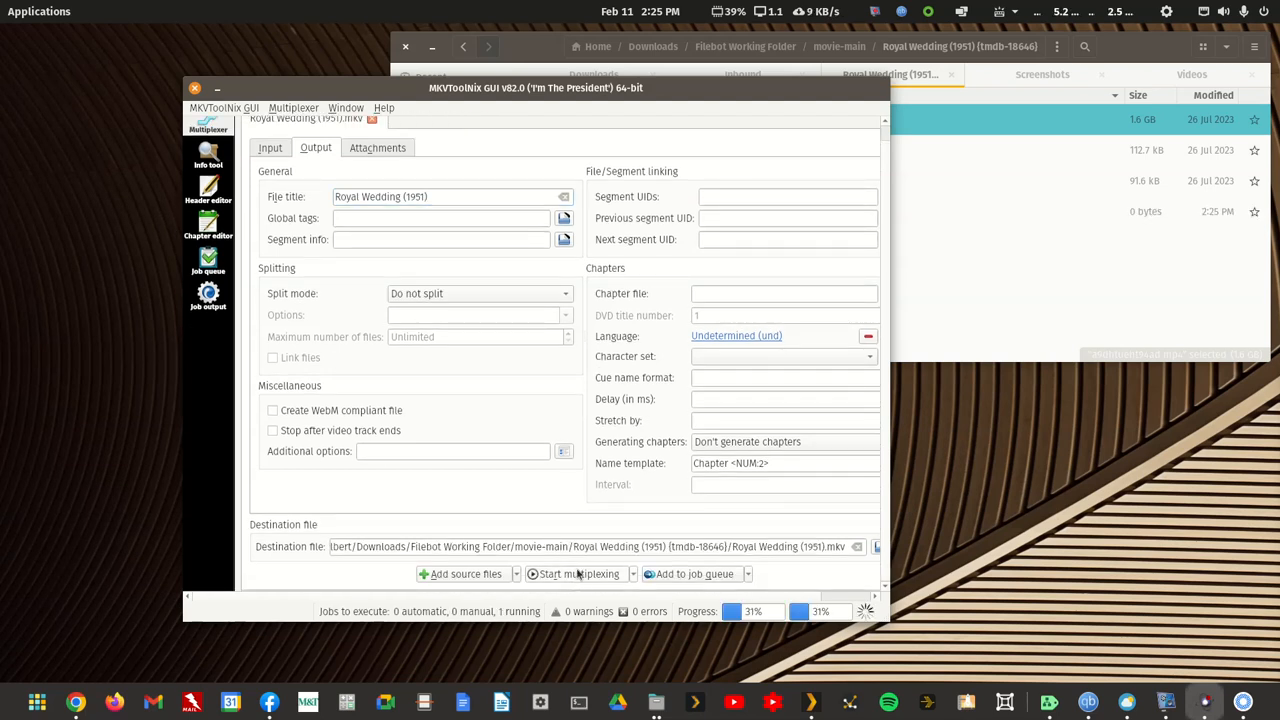
{"action": "left_click", "coordinate": [194, 88]}
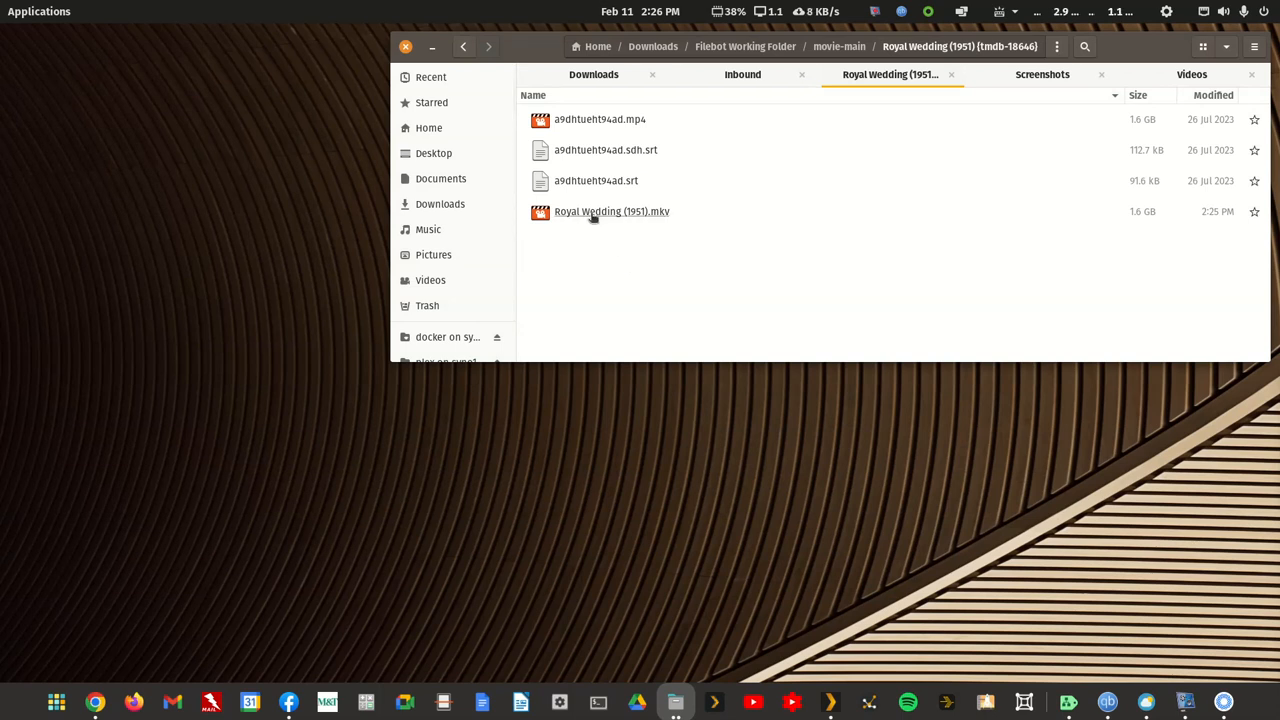
Step: Move the original a9dhtueht94ad.mp4 in the Royal Wedding (1951) folder to the trash and return to movie-main
{"action": "right_click", "coordinate": [614, 122]}
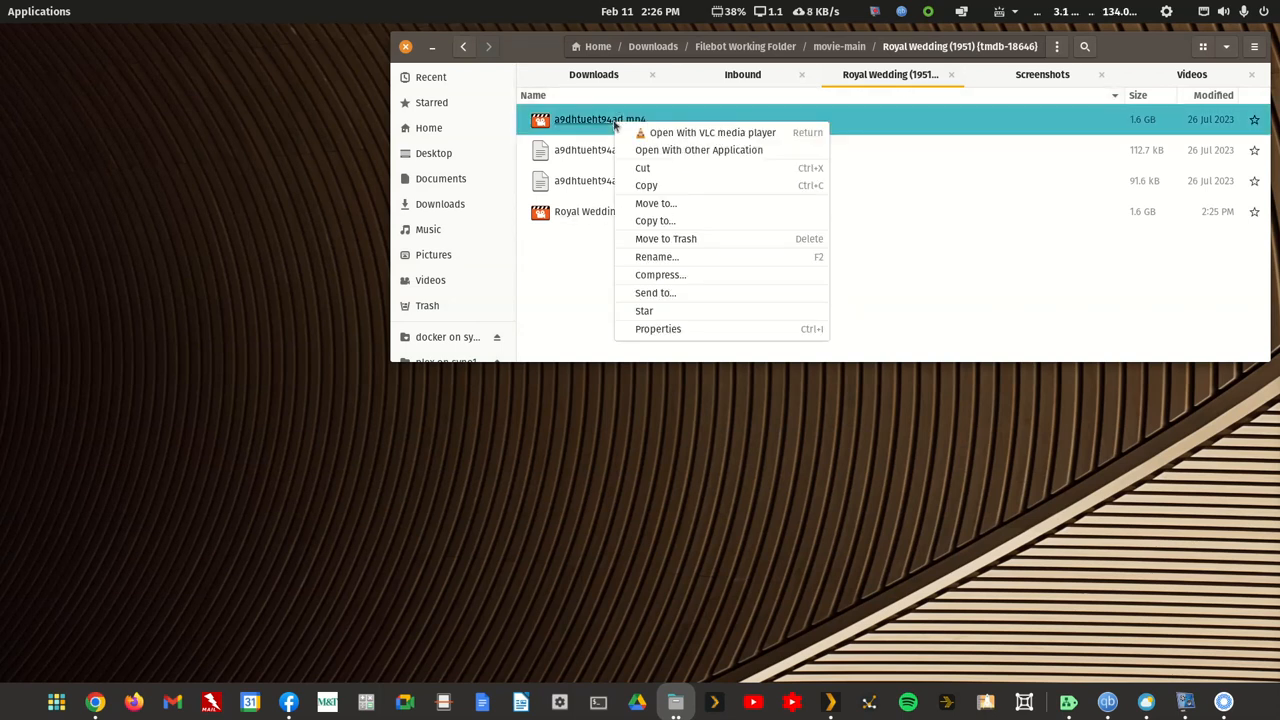
{"action": "left_click", "coordinate": [676, 245]}
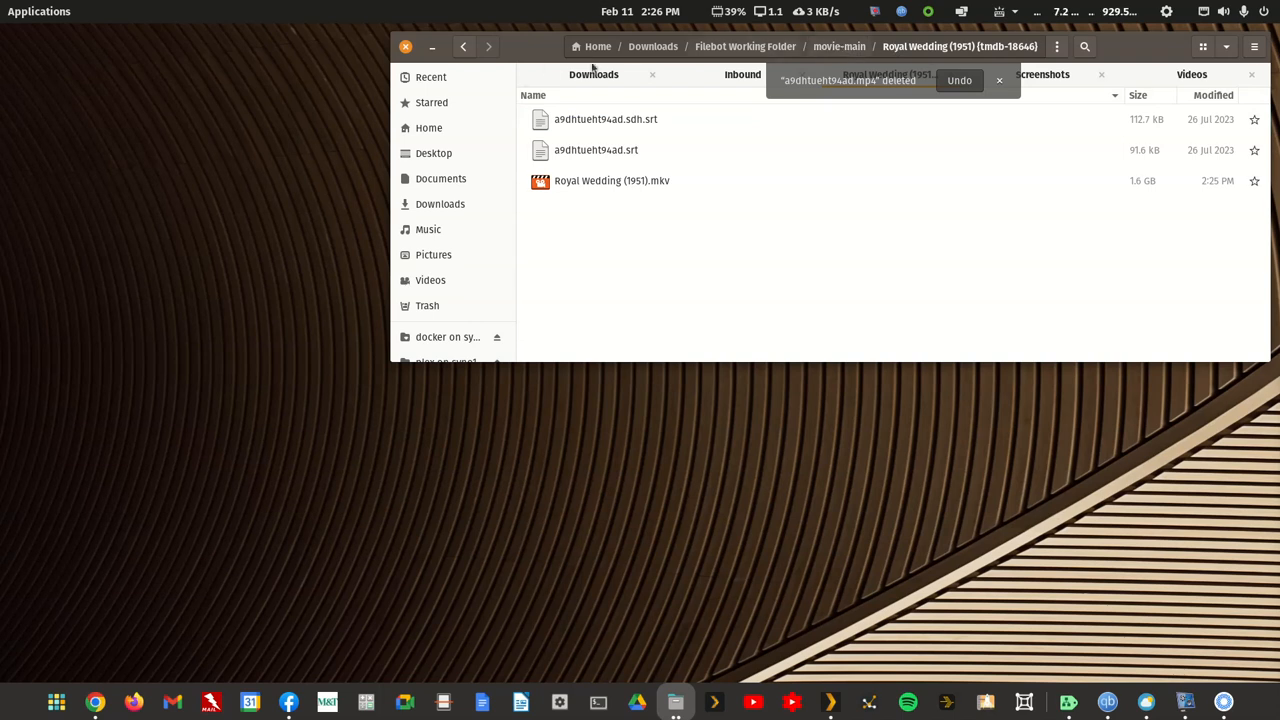
{"action": "left_click", "coordinate": [463, 46]}
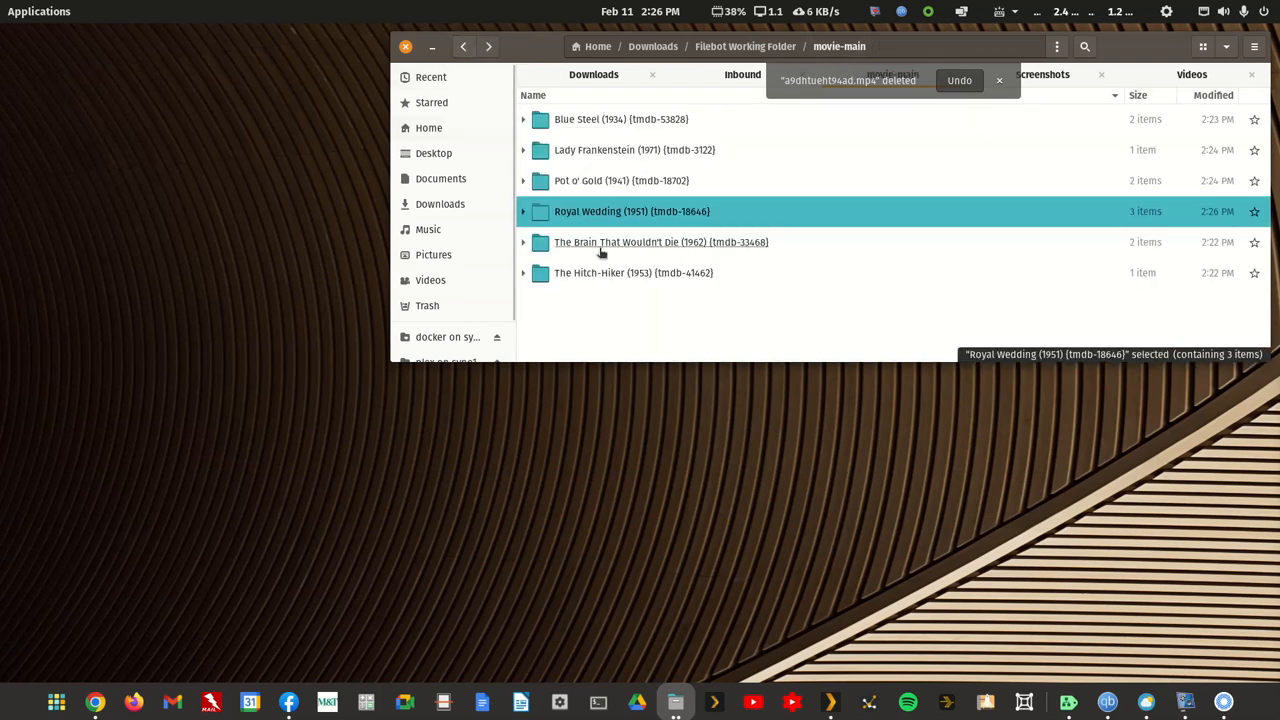
Step: Open The Brain That Wouldn't Die (1962) folder, load a9dhtueht94ae.mp4 into MKVToolNix GUI and check the file title in its output settings
{"action": "left_click", "coordinate": [601, 244]}
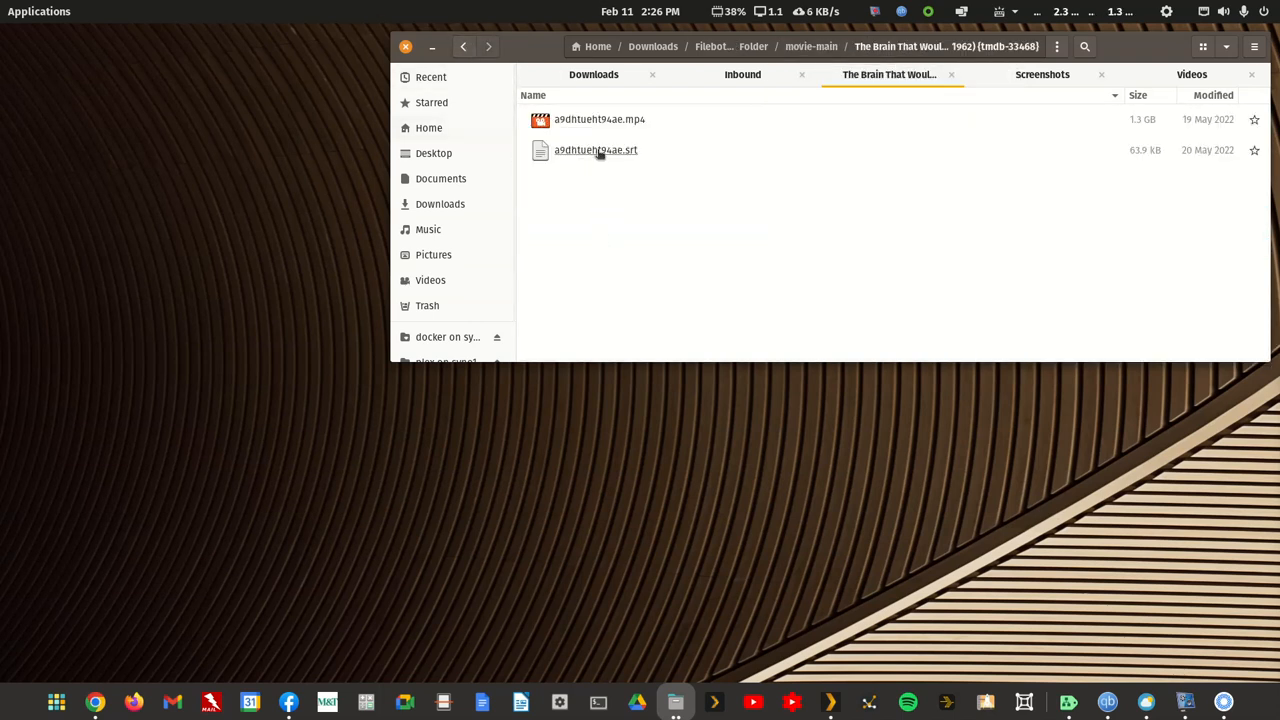
{"action": "right_click", "coordinate": [605, 119]}
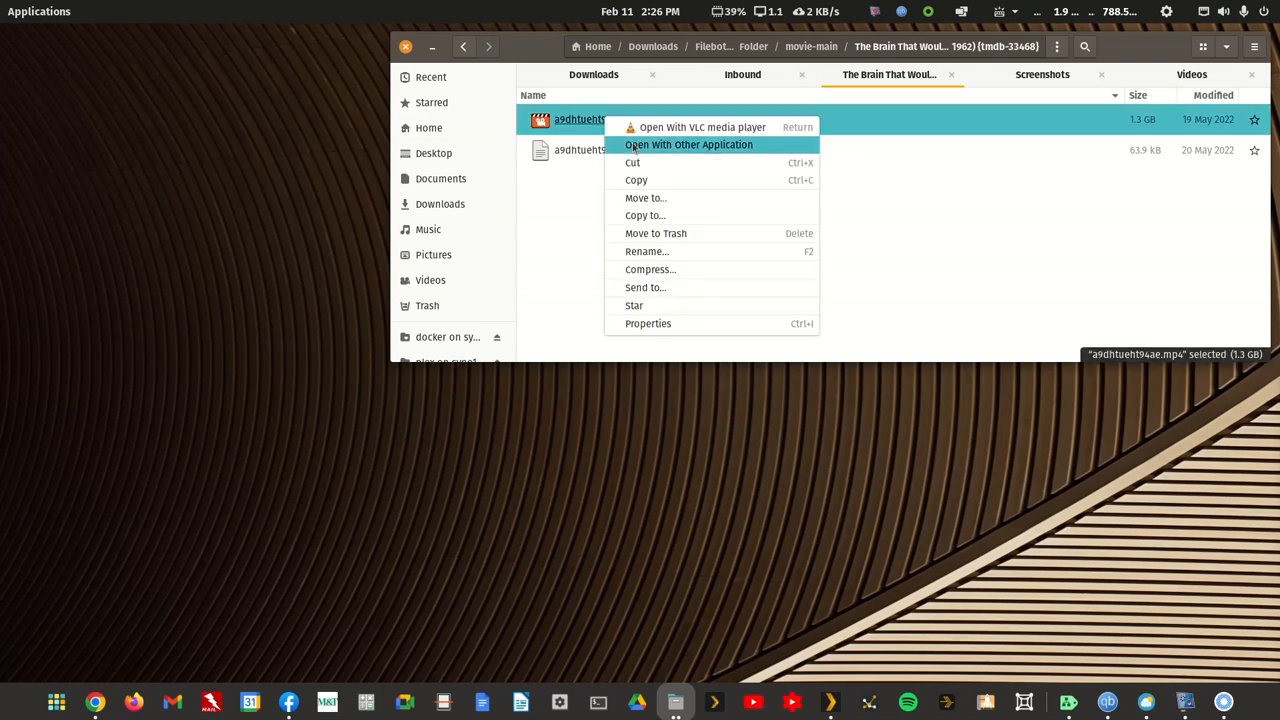
{"action": "left_click", "coordinate": [634, 148]}
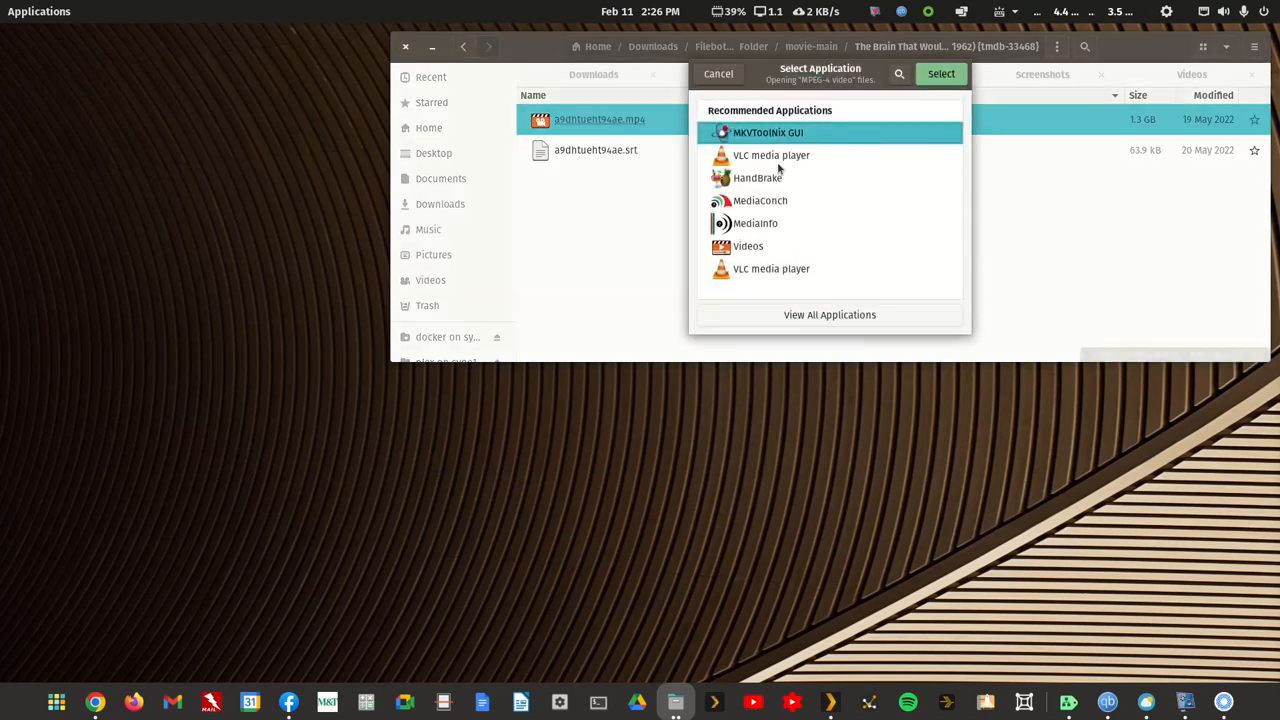
{"action": "left_click", "coordinate": [943, 80]}
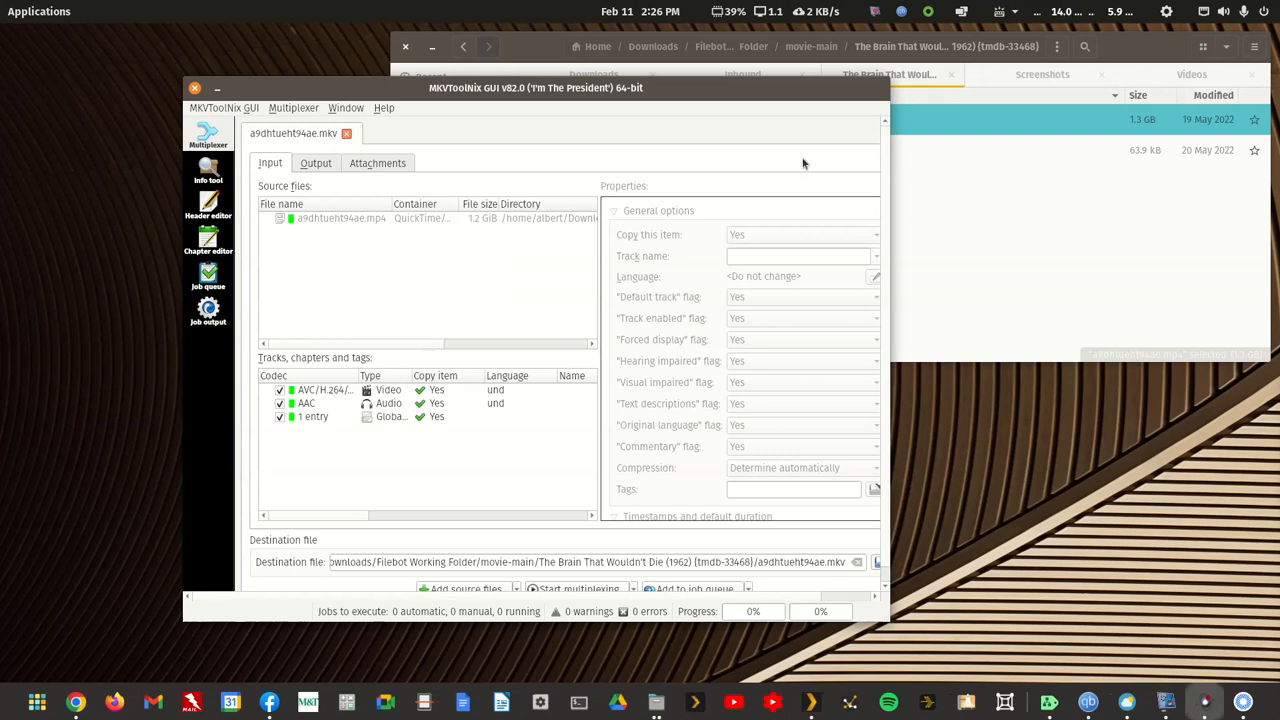
{"action": "left_click", "coordinate": [317, 165]}
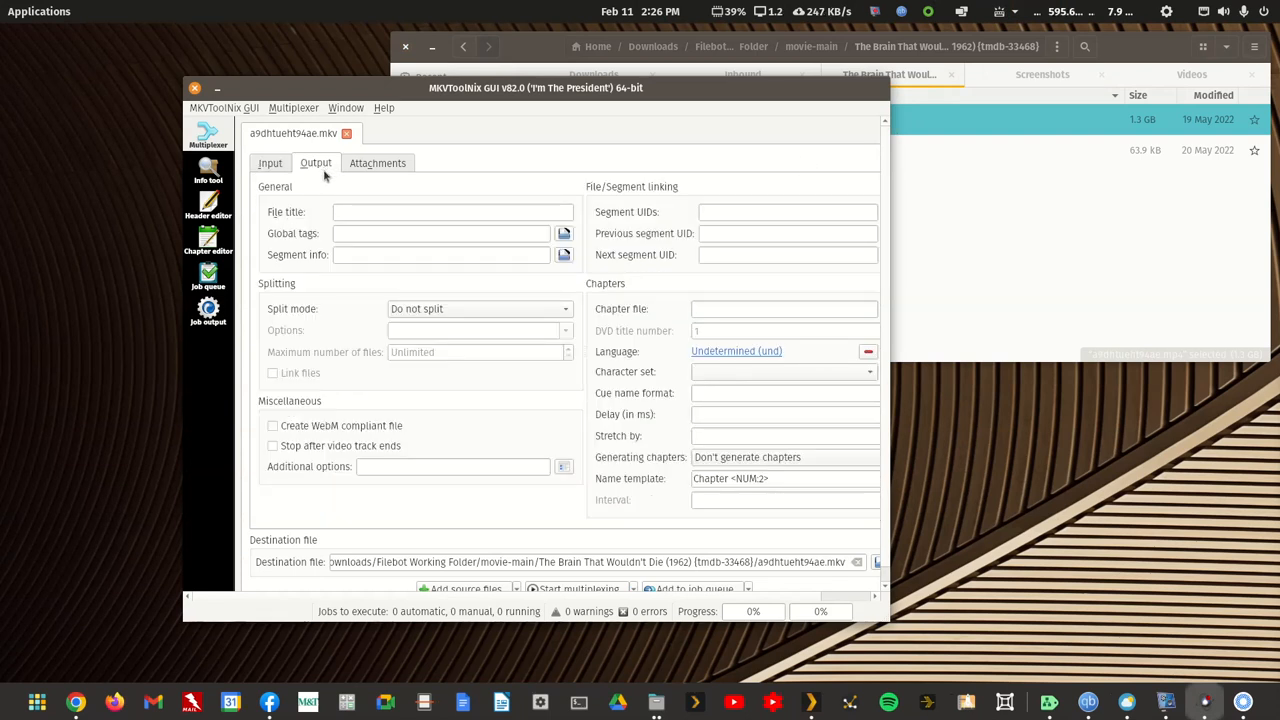
Step: Examine the AAC audio track and the tag entry, close MKVToolNix GUI discarding the multiplex settings, and return to movie-main
{"action": "left_click", "coordinate": [272, 165]}
{"action": "left_click", "coordinate": [328, 404]}
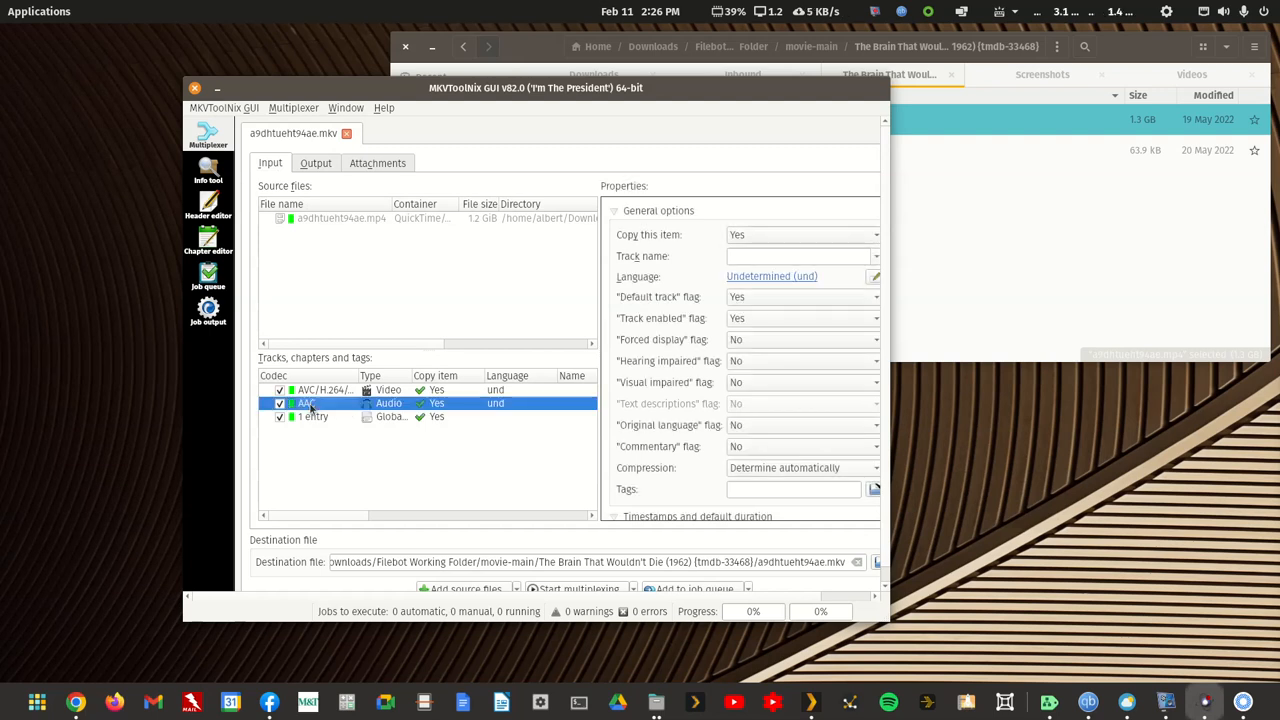
{"action": "left_click", "coordinate": [313, 418]}
{"action": "left_click", "coordinate": [318, 404]}
{"action": "left_click", "coordinate": [195, 89]}
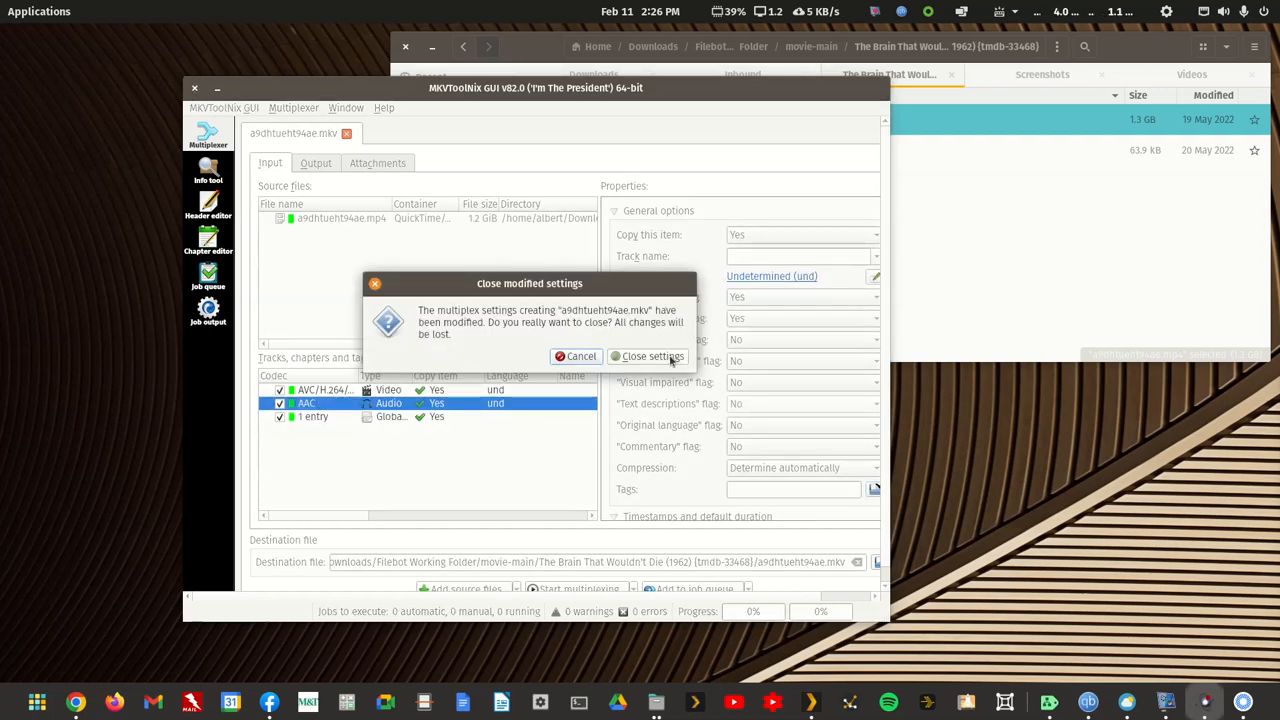
{"action": "left_click", "coordinate": [684, 355]}
{"action": "left_click", "coordinate": [463, 47]}
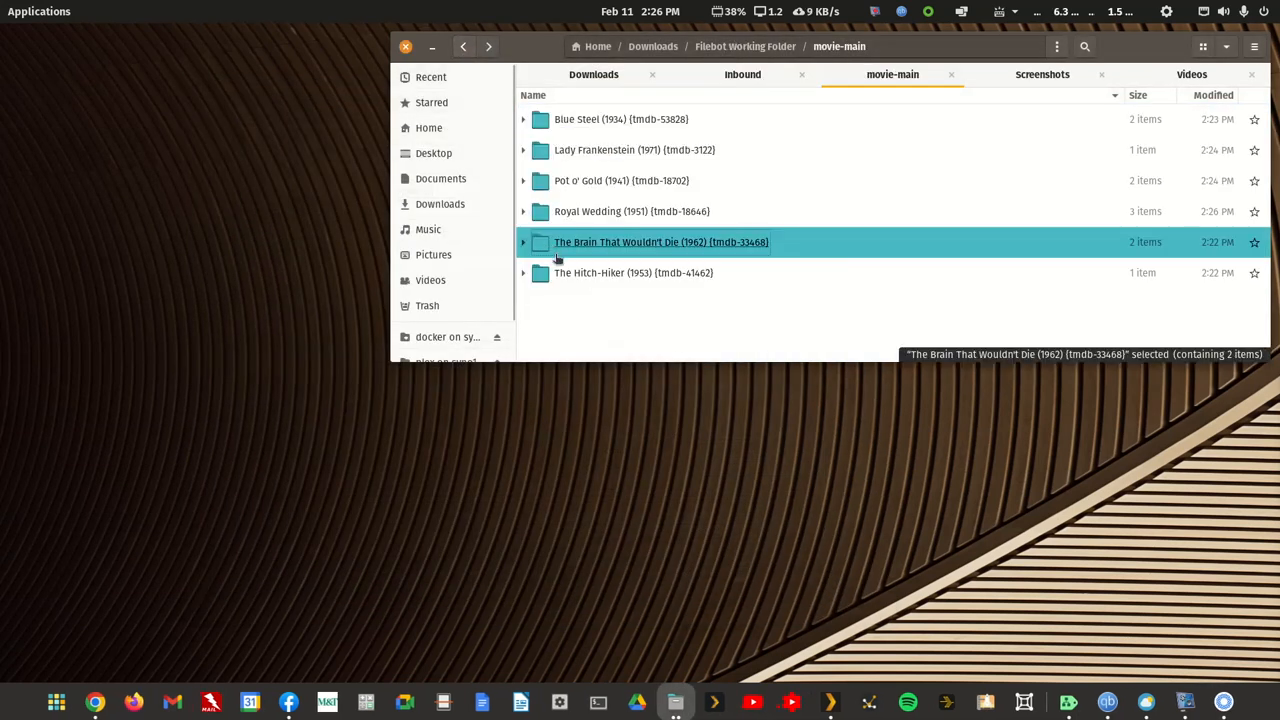
{"action": "right_click", "coordinate": [581, 275]}
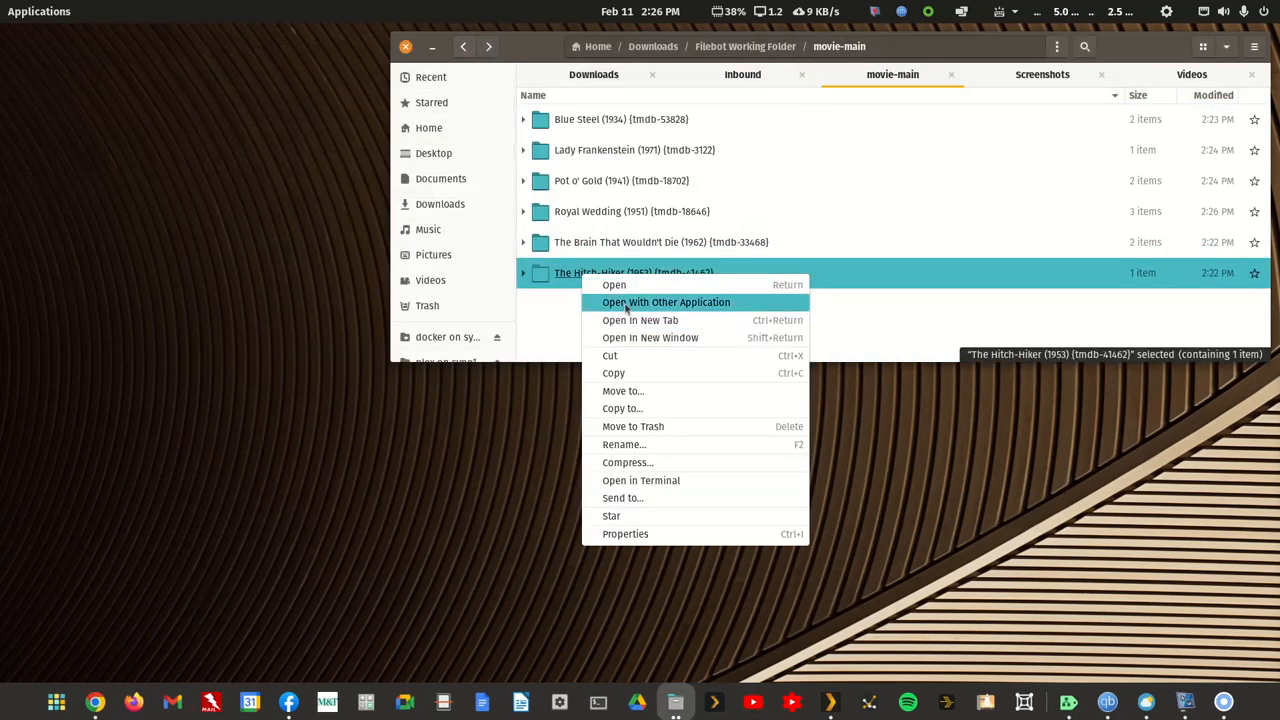
{"action": "left_click", "coordinate": [627, 306]}
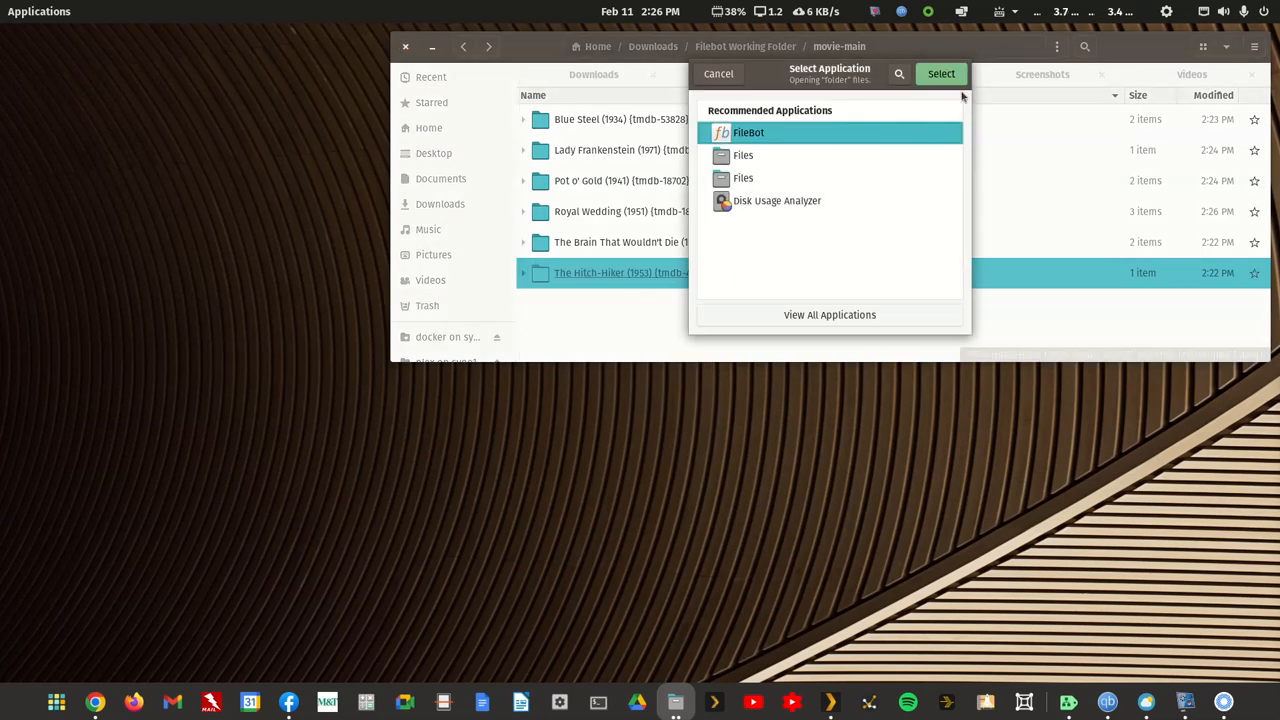
{"action": "left_click", "coordinate": [718, 74]}
Step: Open The Hitch-Hiker (1953) folder, load a9dhtueht94af.mp4 into MKVToolNix GUI and show its output settings
{"action": "double_click", "coordinate": [645, 270]}
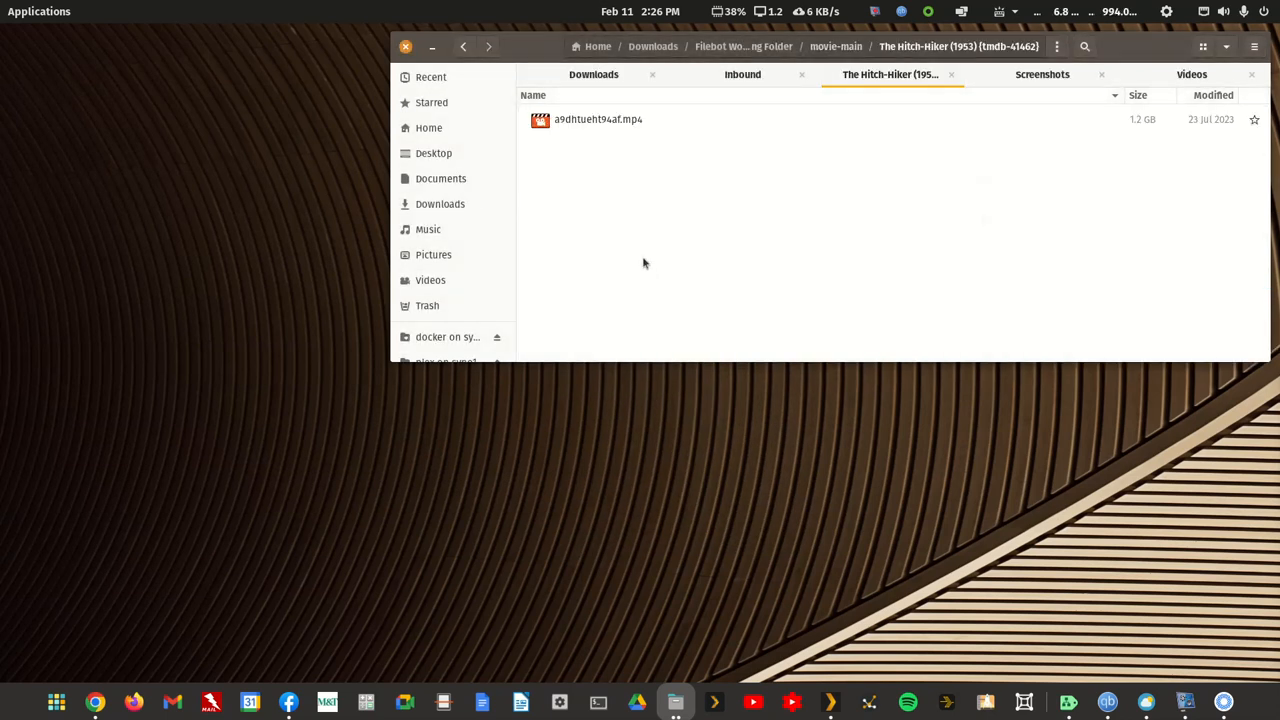
{"action": "right_click", "coordinate": [604, 122]}
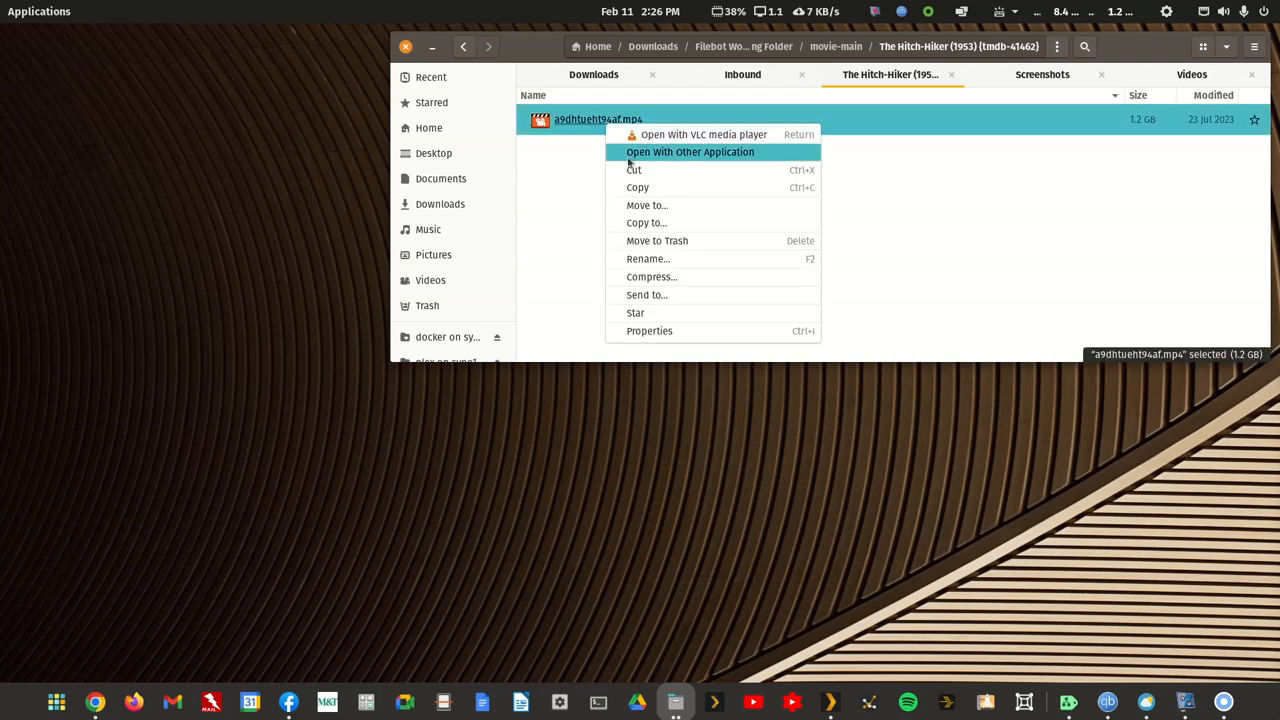
{"action": "left_click", "coordinate": [632, 154]}
{"action": "left_click", "coordinate": [939, 79]}
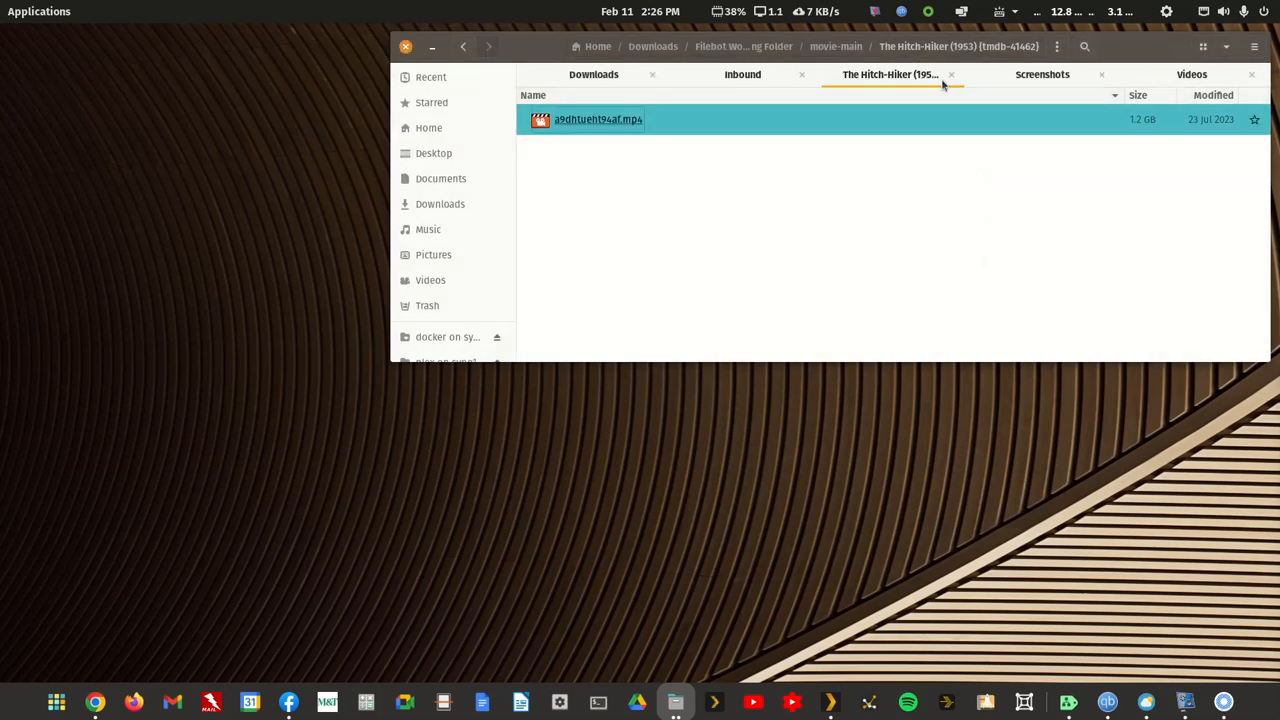
{"action": "left_click", "coordinate": [322, 166]}
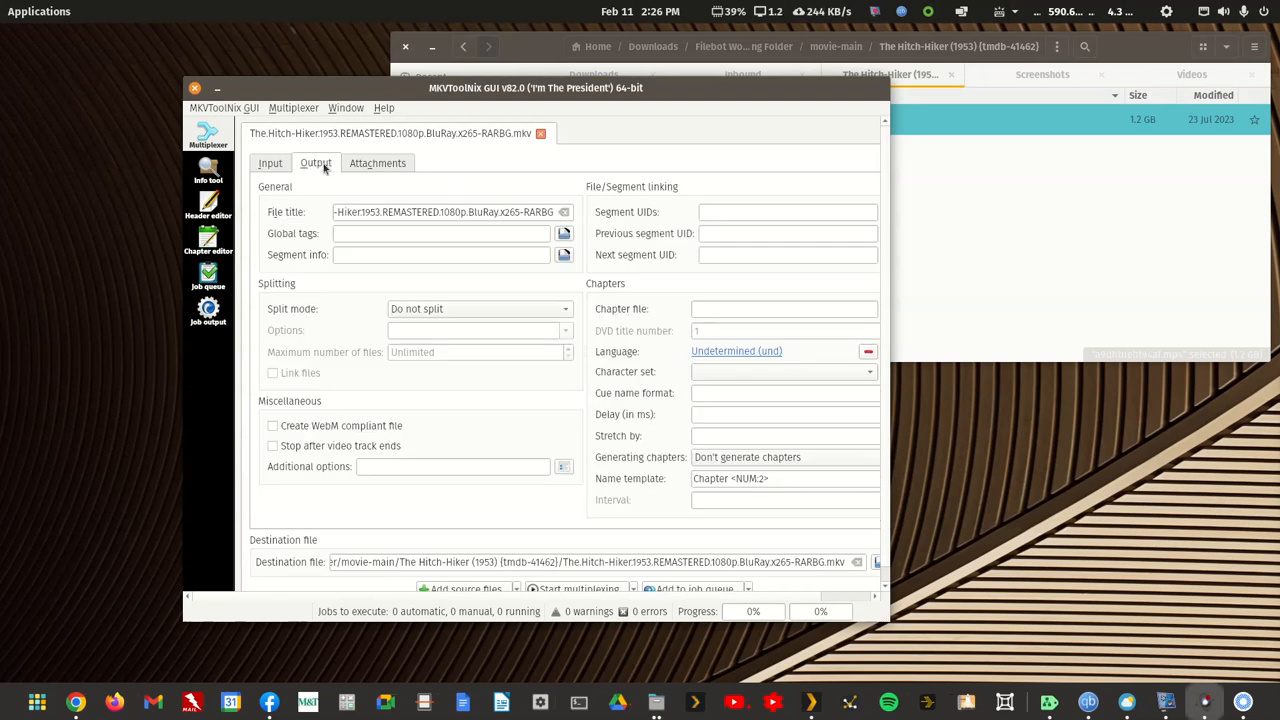
Step: Edit the file title in the output settings to read The.Hitch-Hiker. (1953) - REMASTERED
{"action": "left_click_drag", "start_coordinate": [440, 214], "coordinate": [302, 207]}
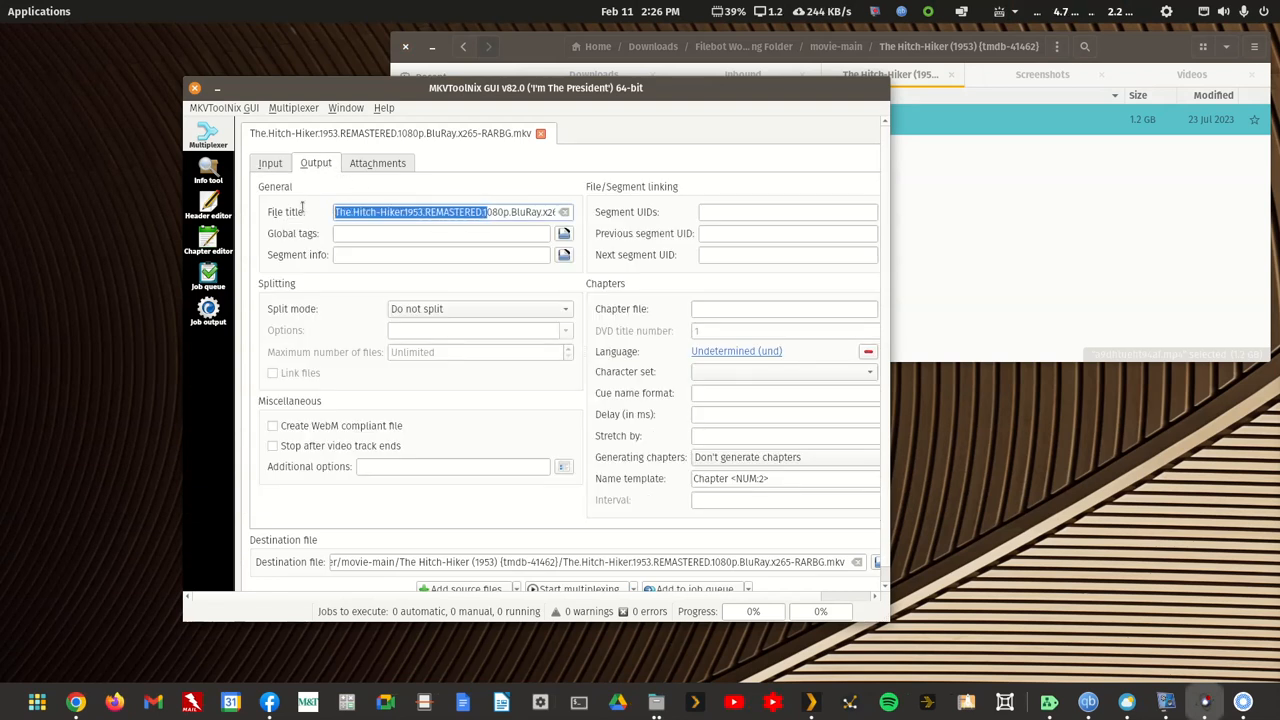
{"action": "left_click", "coordinate": [384, 218]}
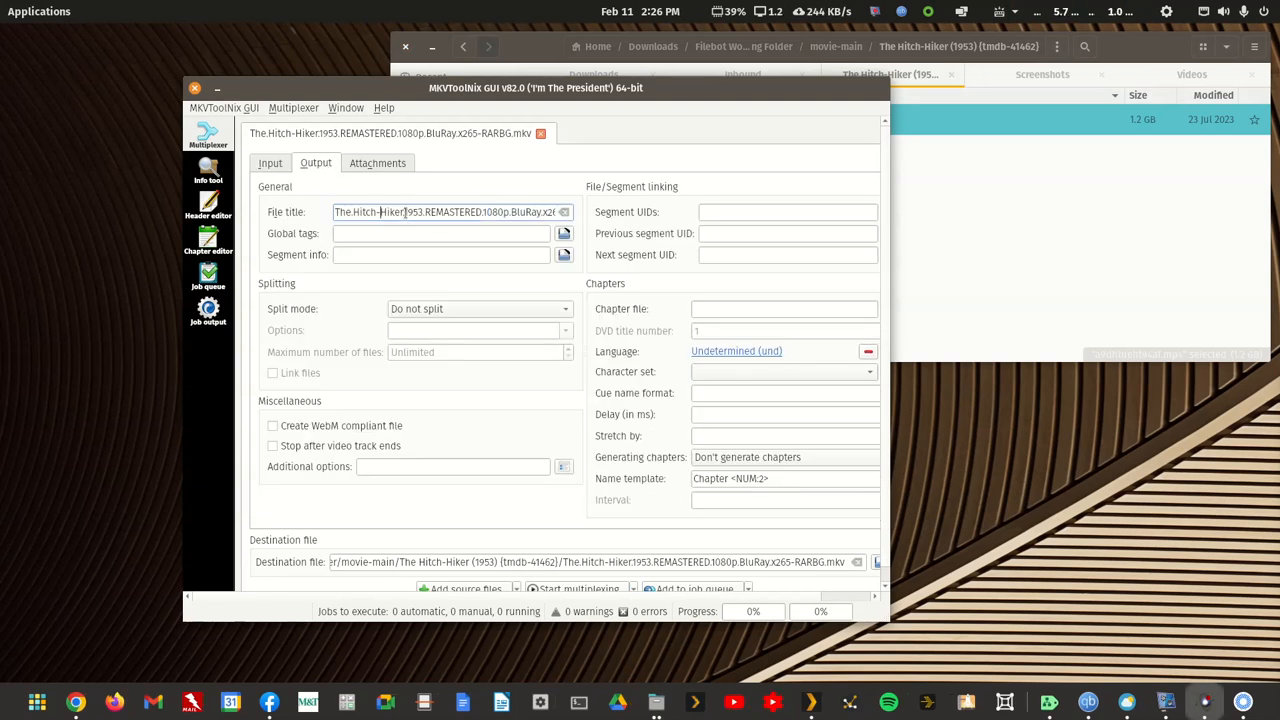
{"action": "mouse_move", "coordinate": [768, 373]}
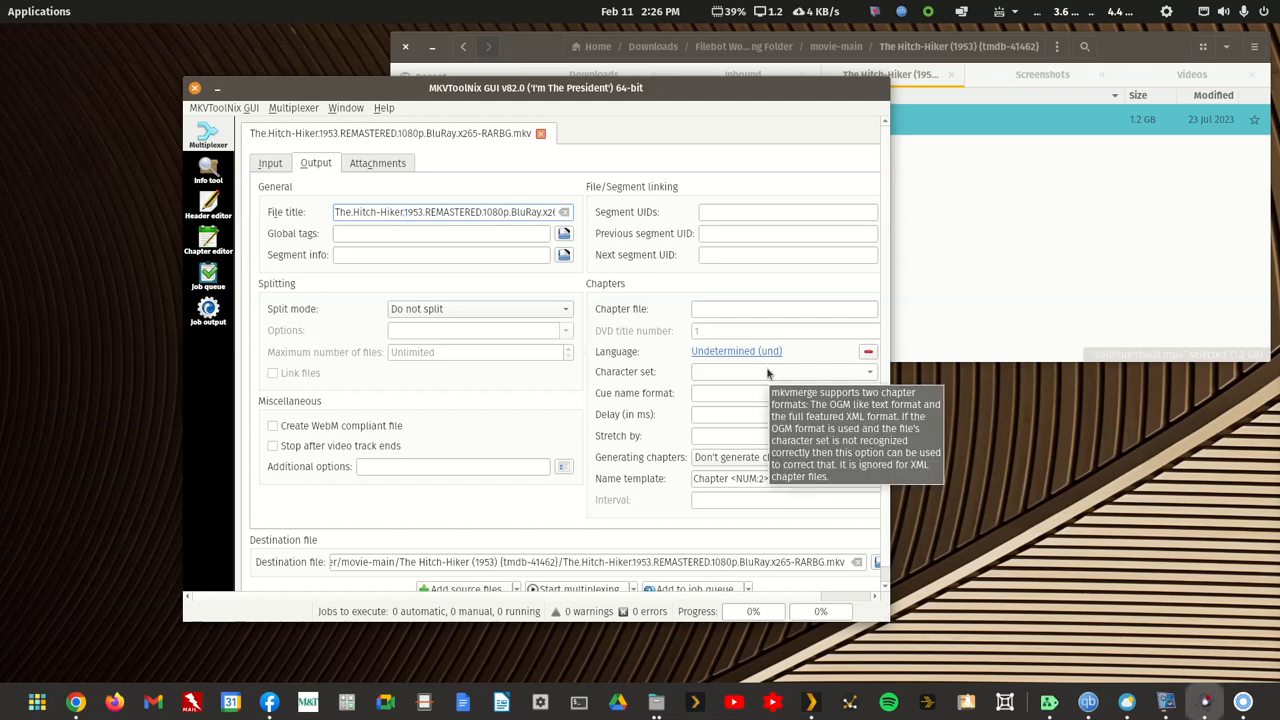
{"action": "type", "text": ". (1953"}
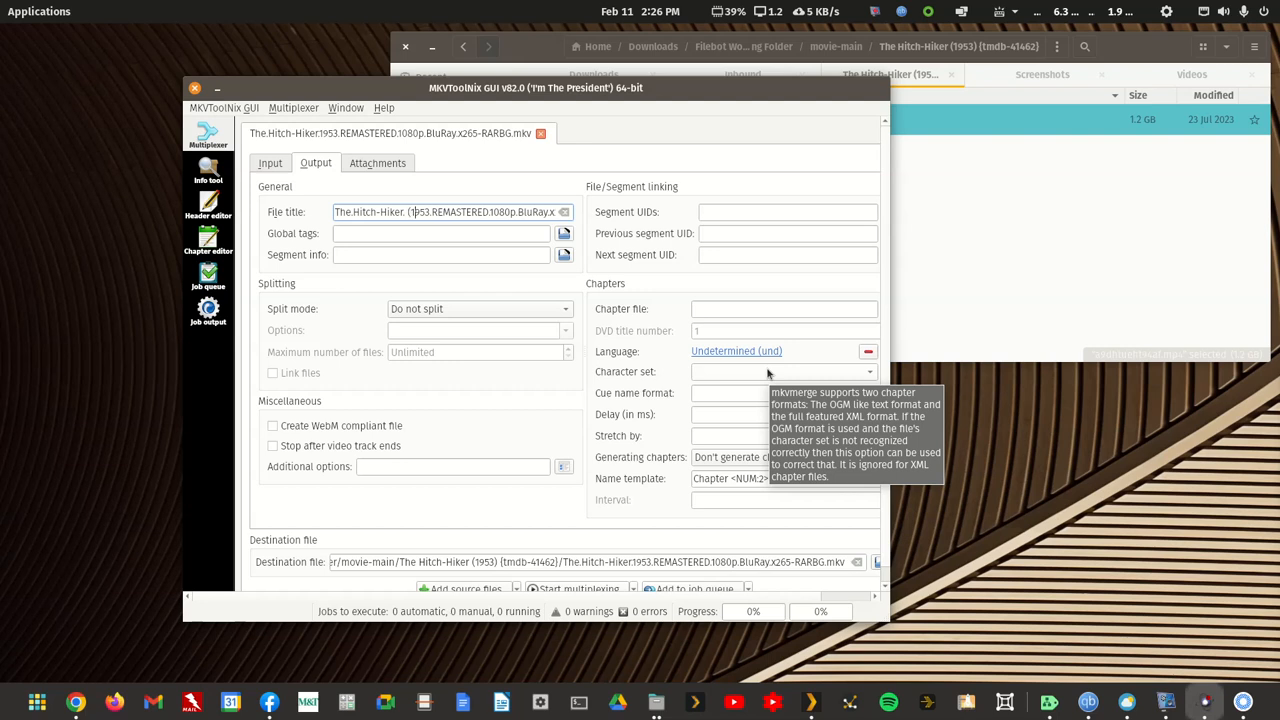
{"action": "type", "text": ")"}
{"action": "key", "text": "Delete"}
{"action": "type", "text": "-"}
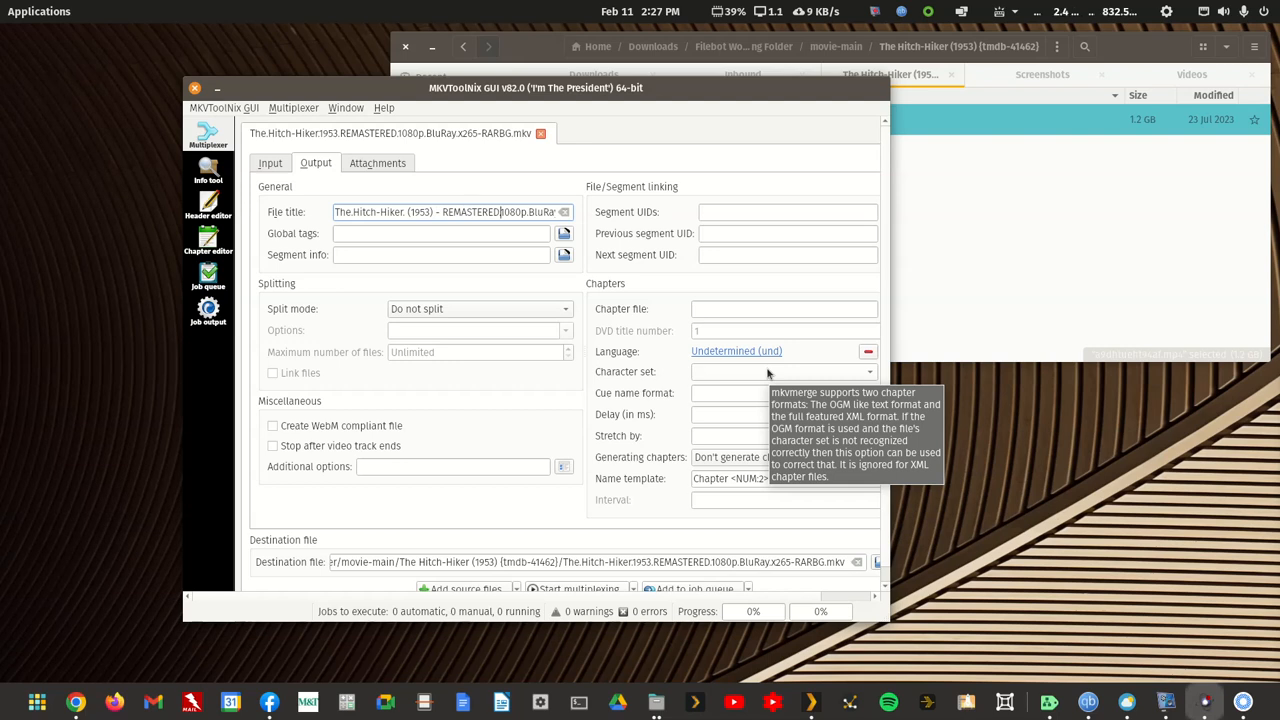
{"action": "key", "text": "shift+End"}
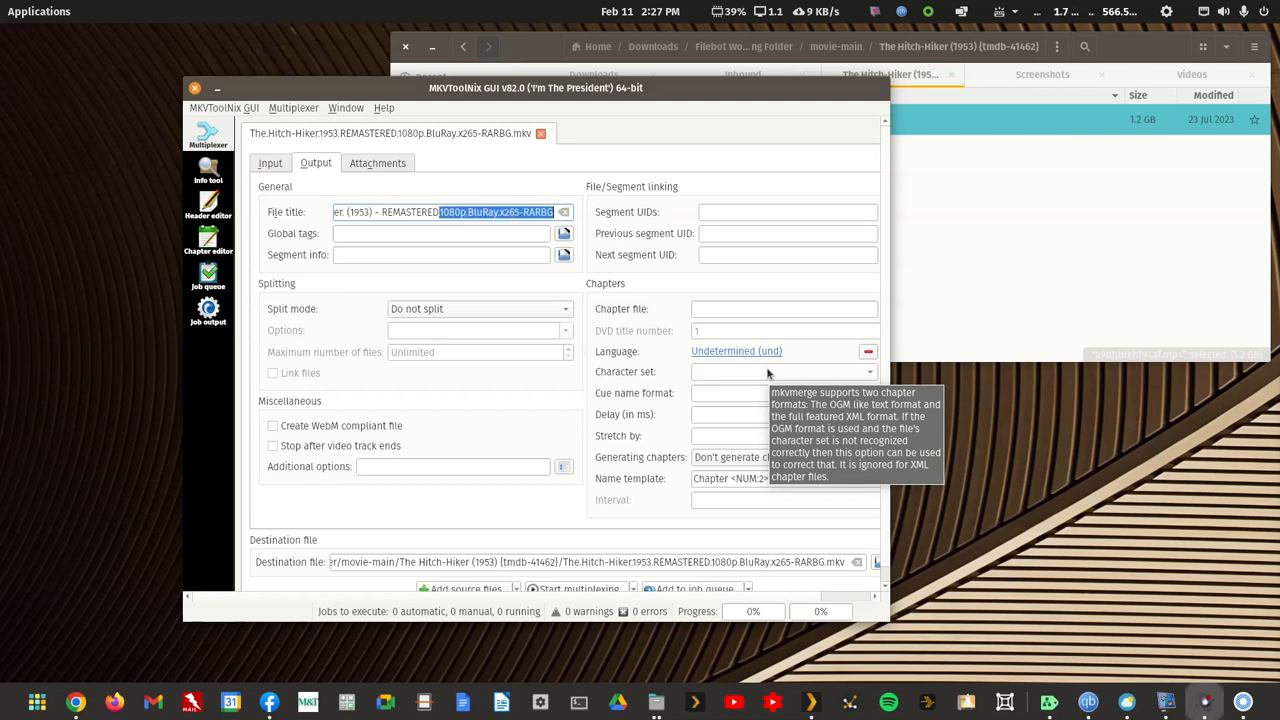
{"action": "key", "text": "Delete"}
{"action": "type", "text": ".Hitch-Hik"}
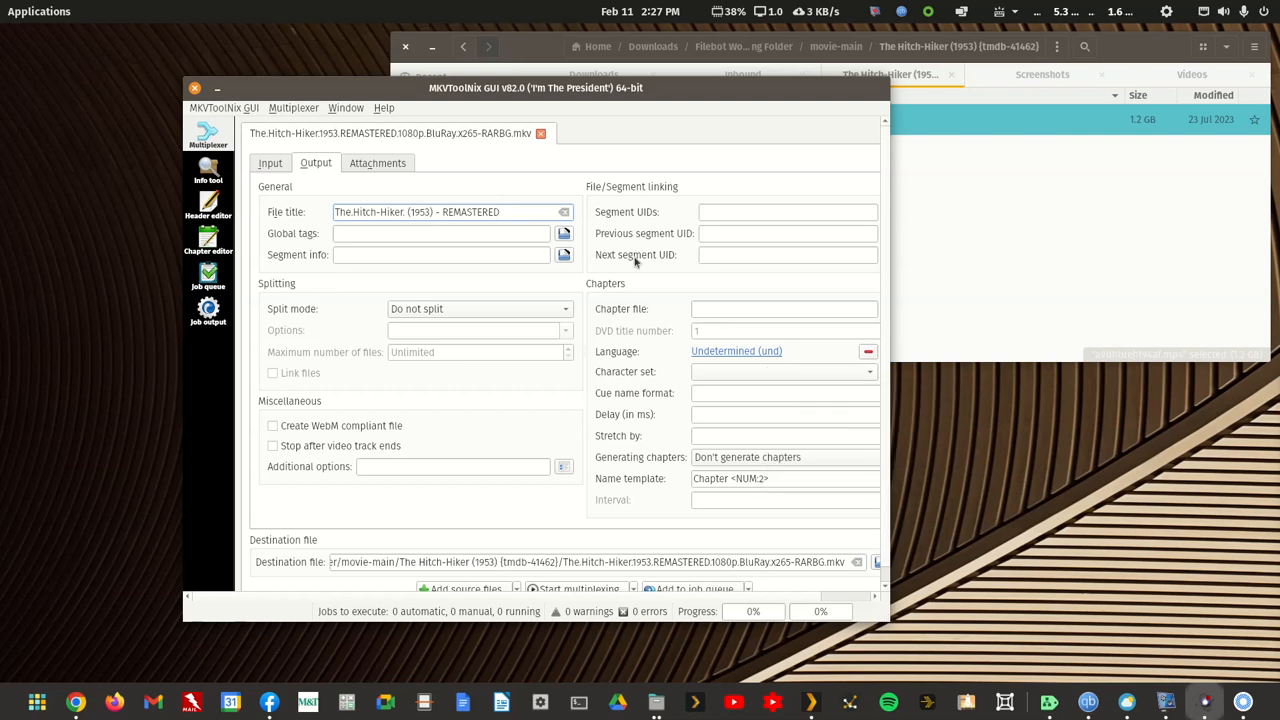
Step: Multiplex the MP4 into The.Hitch-Hiker. (1953) - REMASTERED.mkv in The Hitch-Hiker folder and close MKVToolNix GUI
{"action": "scroll", "coordinate": [703, 522], "scroll_direction": "down", "scroll_amount": 1}
{"action": "left_click", "coordinate": [562, 576]}
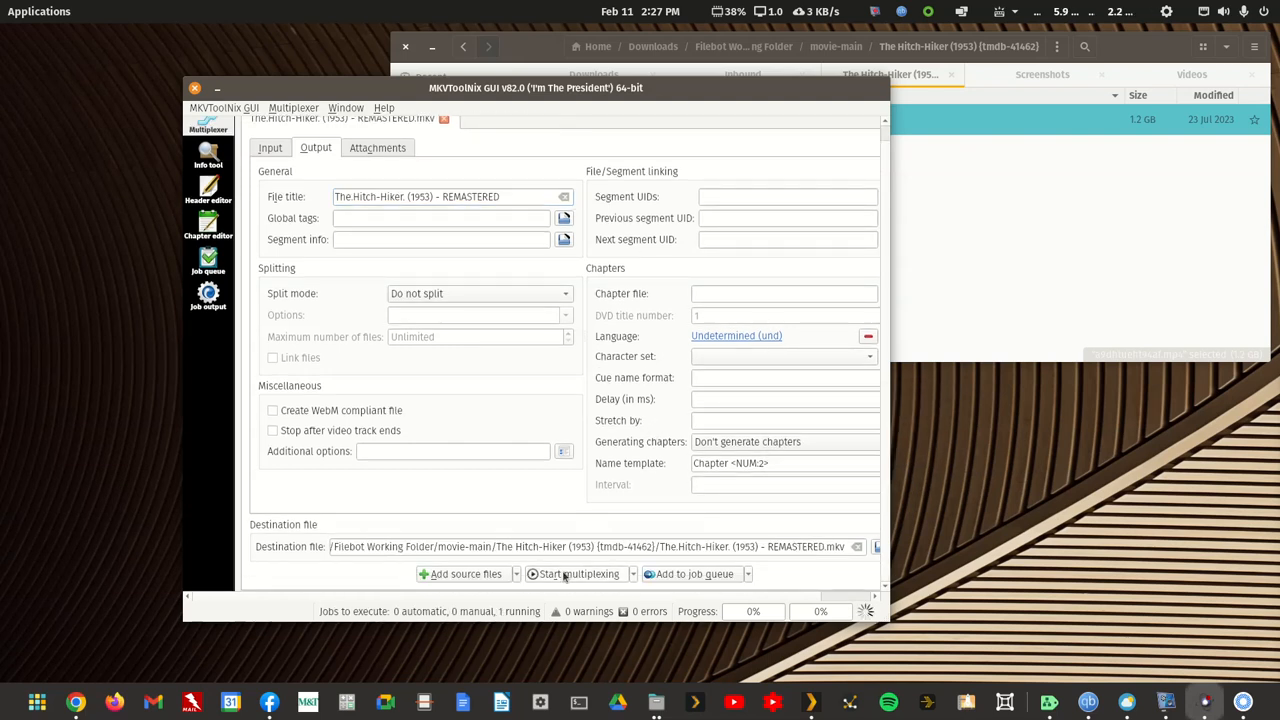
{"action": "left_click", "coordinate": [195, 90]}
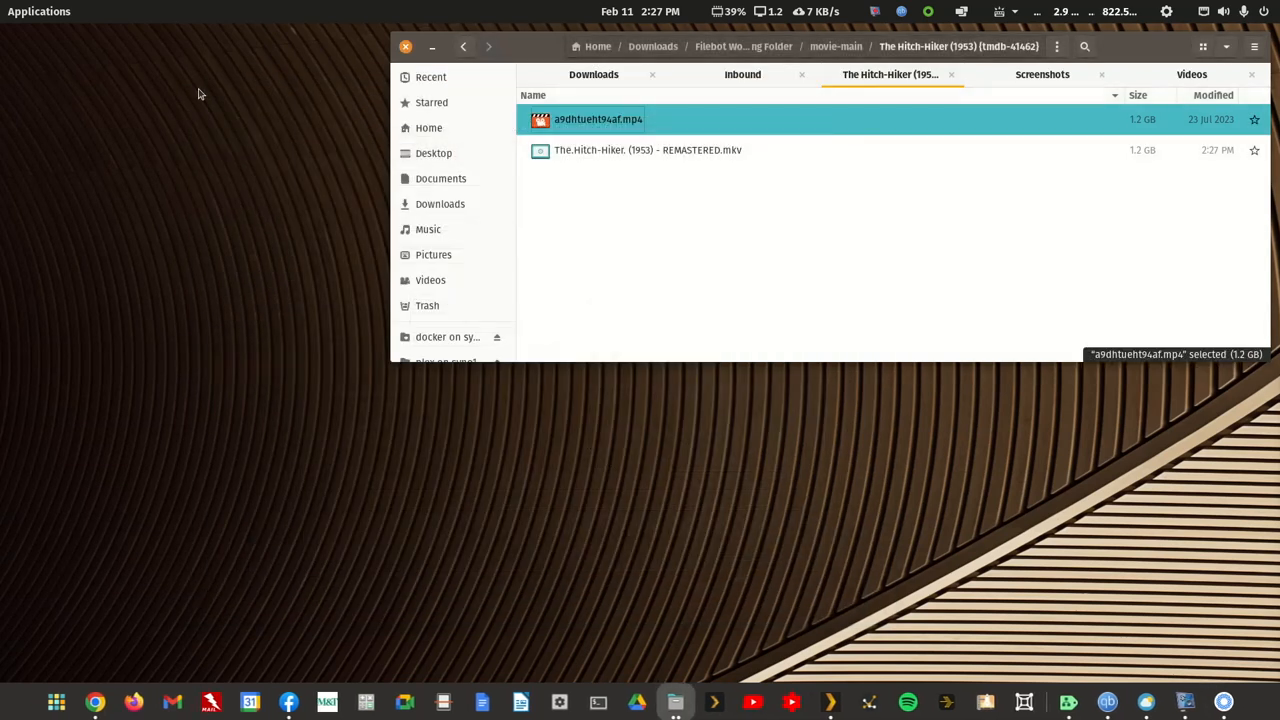
Step: Move the original a9dhtueht94af.mp4 in The Hitch-Hiker folder to the trash and return to movie-main
{"action": "left_click", "coordinate": [688, 301]}
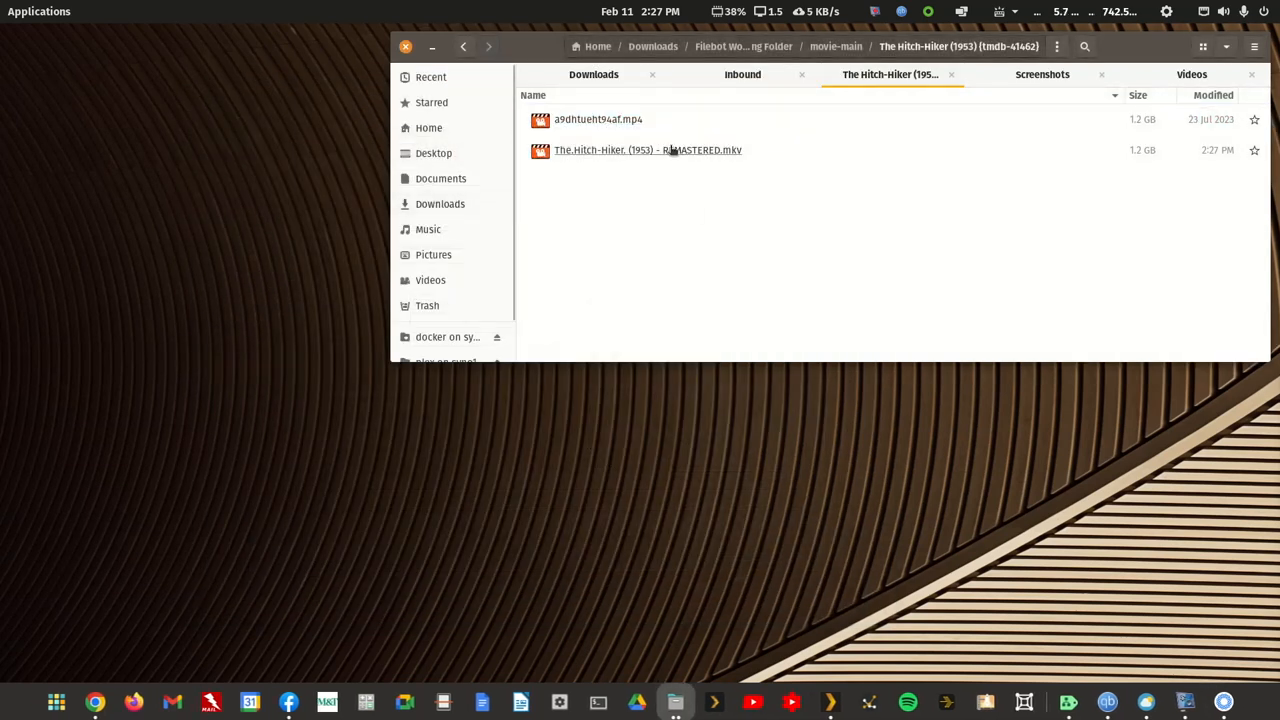
{"action": "right_click", "coordinate": [621, 119]}
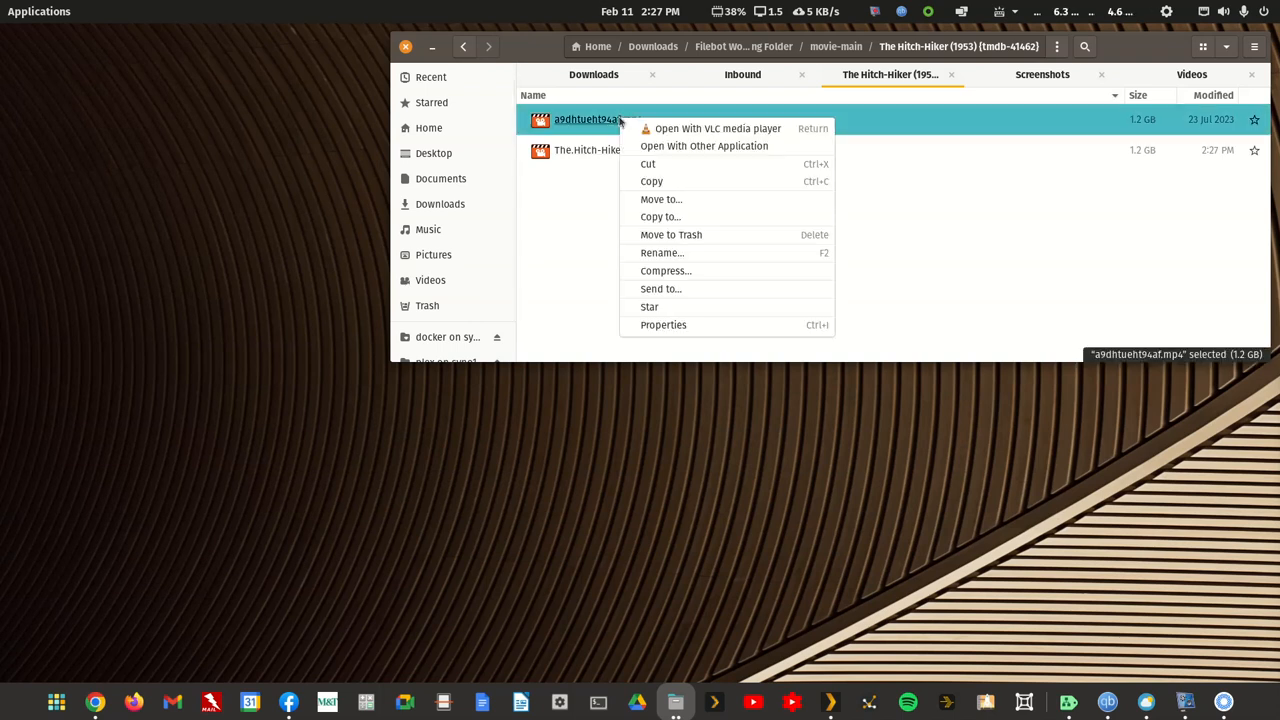
{"action": "left_click", "coordinate": [670, 236]}
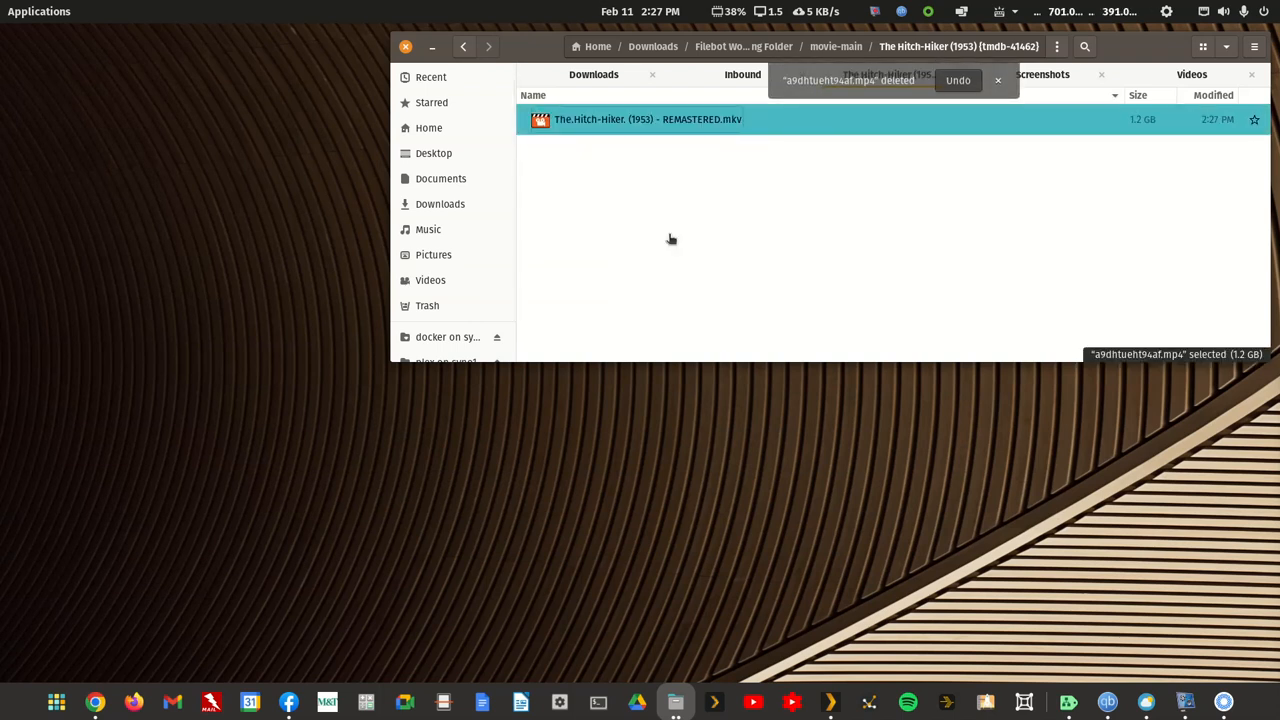
{"action": "left_click", "coordinate": [465, 47]}
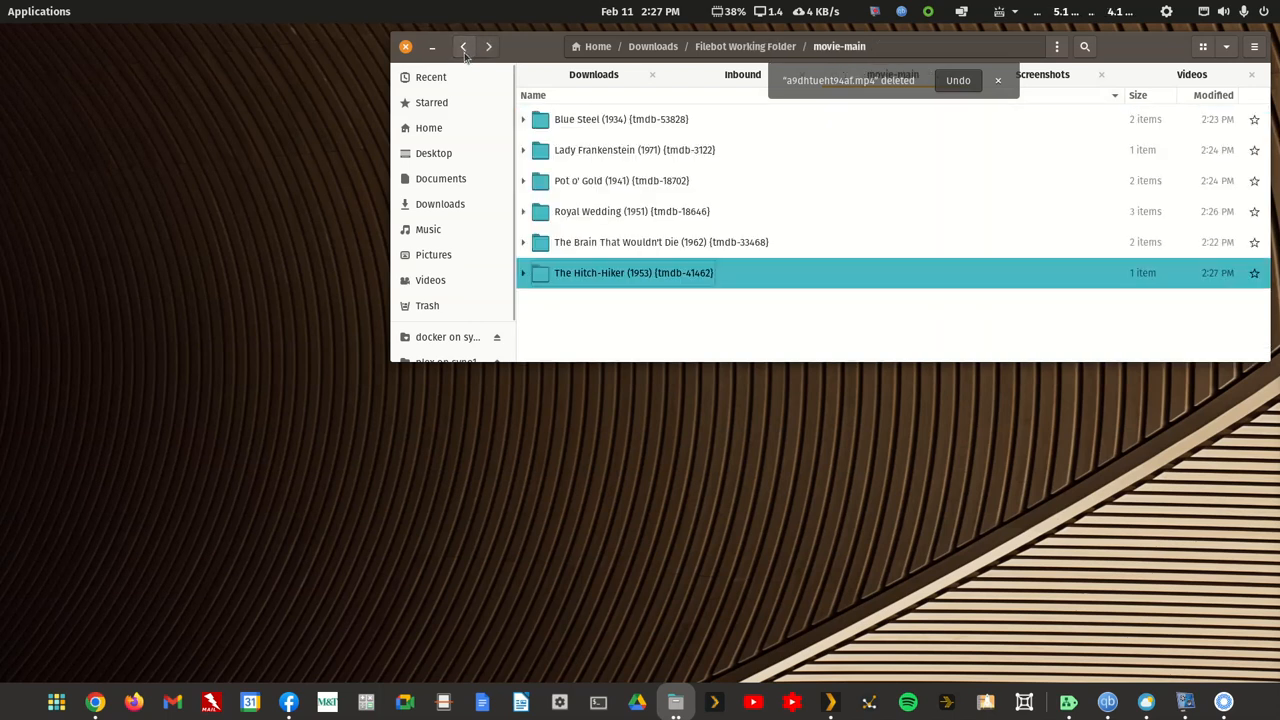
Step: Check the contents of the Pot o' Gold (1941) and Royal Wedding (1951) folders, returning to movie-main
{"action": "double_click", "coordinate": [630, 179]}
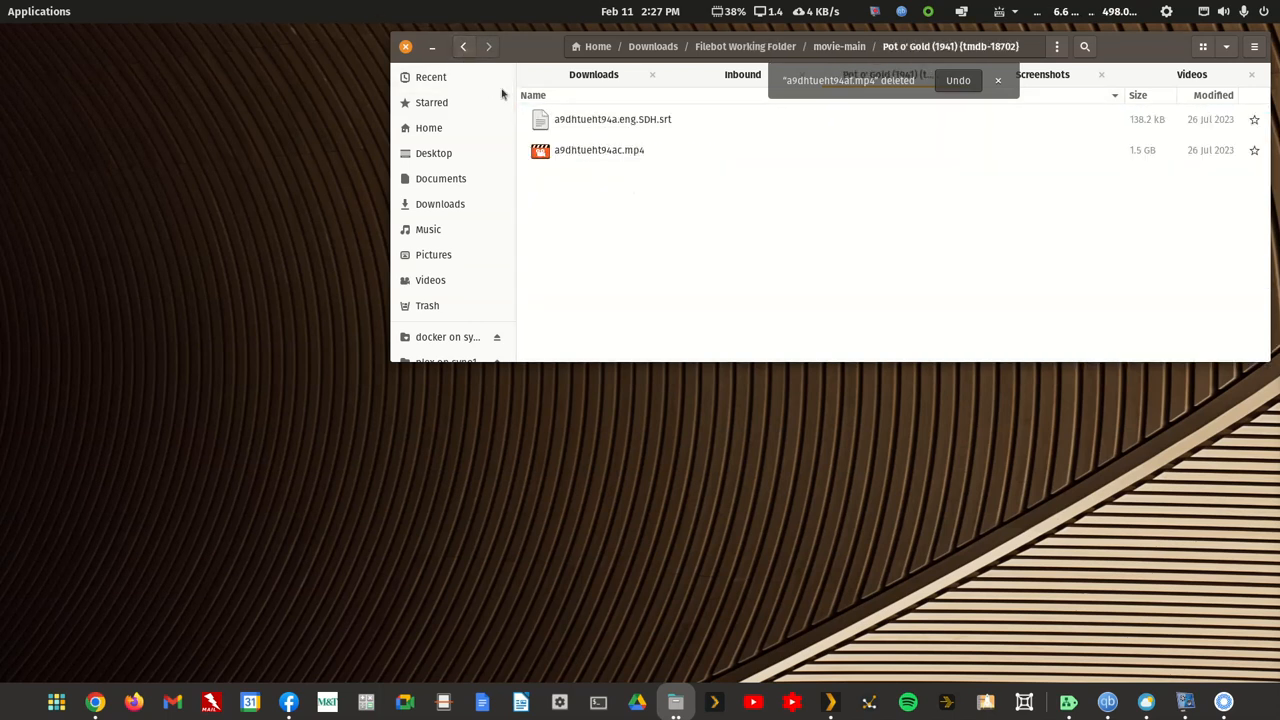
{"action": "left_click", "coordinate": [463, 47]}
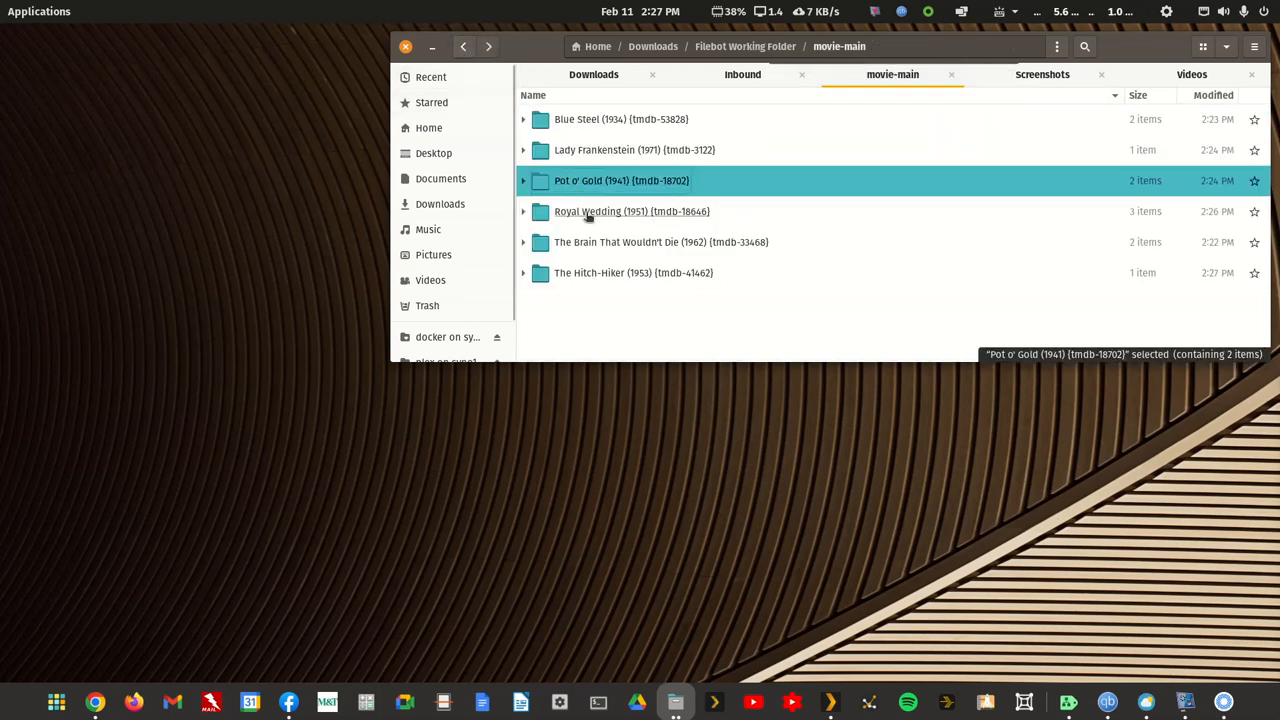
{"action": "double_click", "coordinate": [585, 212]}
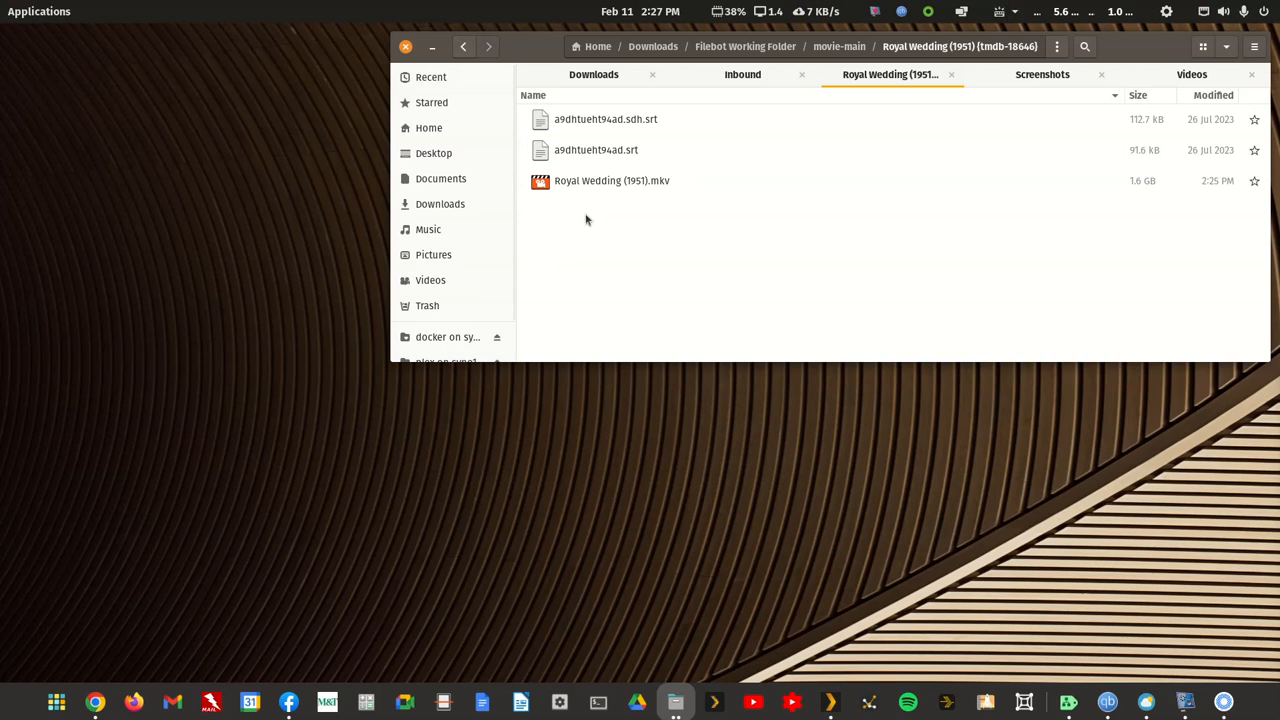
{"action": "left_click", "coordinate": [463, 47]}
Step: Open the Royal Wedding (1951) and The Hitch-Hiker (1953) folders together in FileBot and enlarge its window vertically
{"action": "left_click", "coordinate": [621, 276], "text": "ctrl"}
{"action": "right_click", "coordinate": [621, 276]}
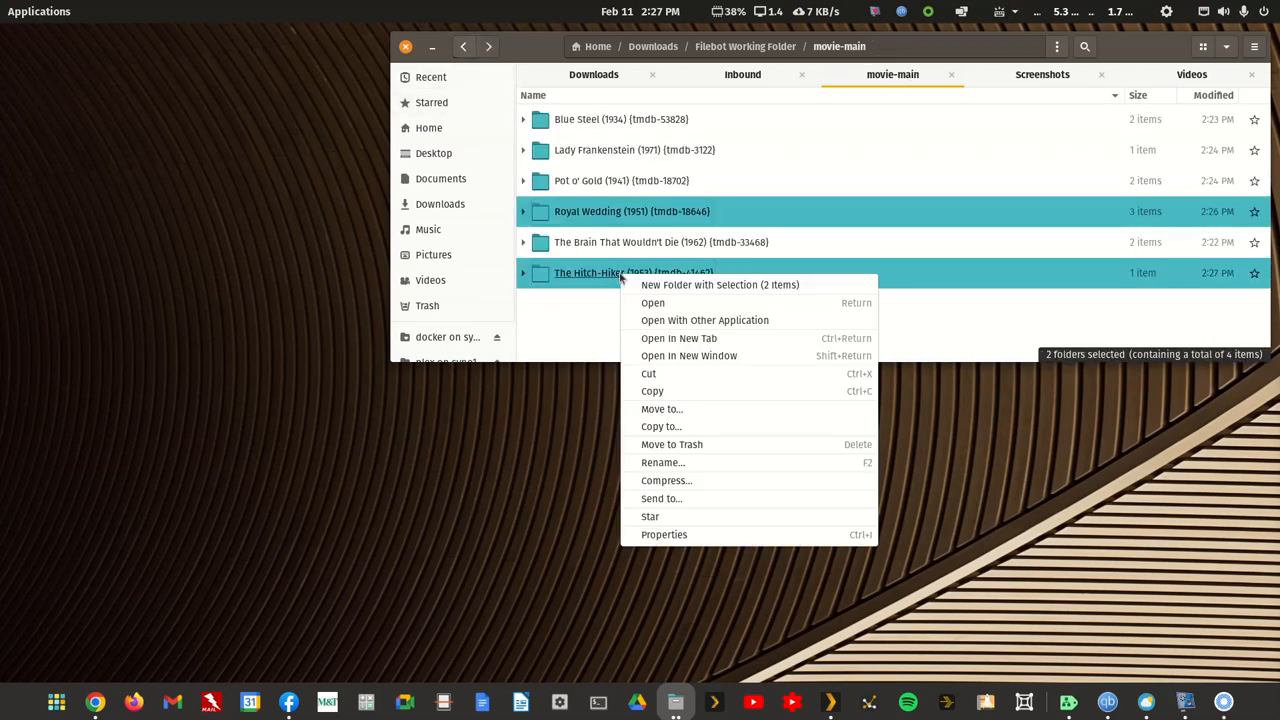
{"action": "left_click", "coordinate": [656, 321]}
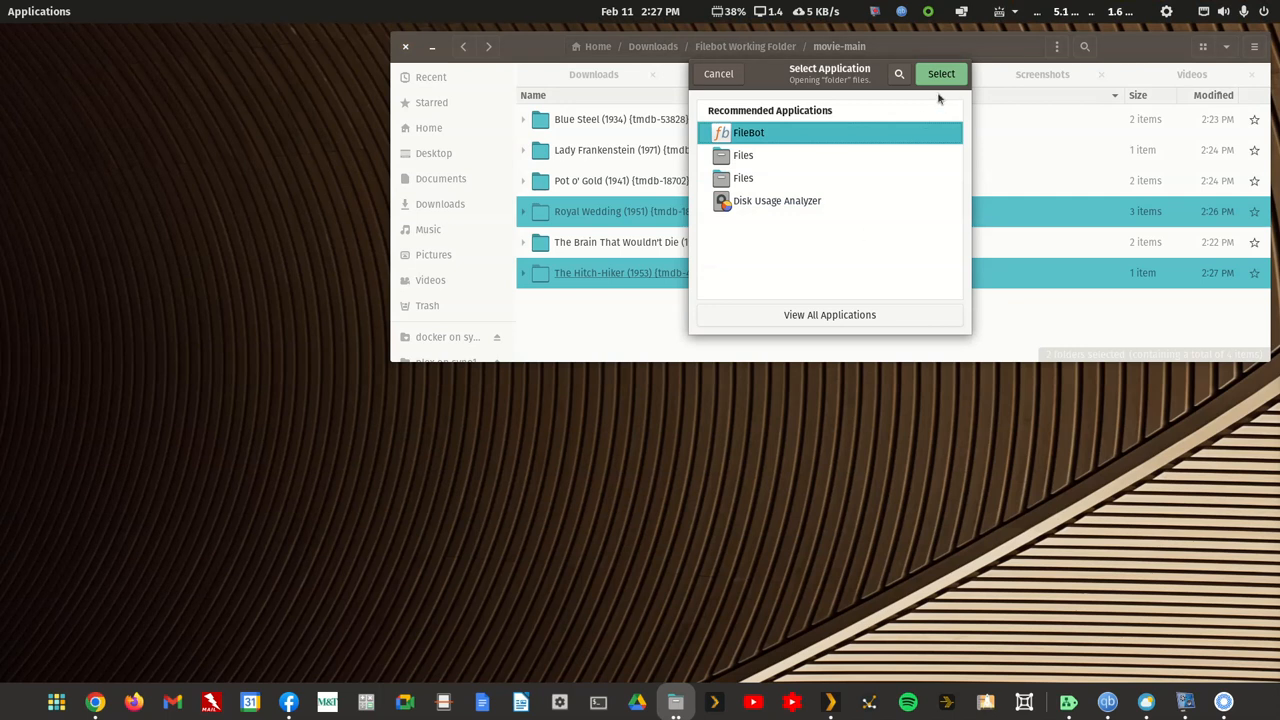
{"action": "left_click", "coordinate": [944, 80]}
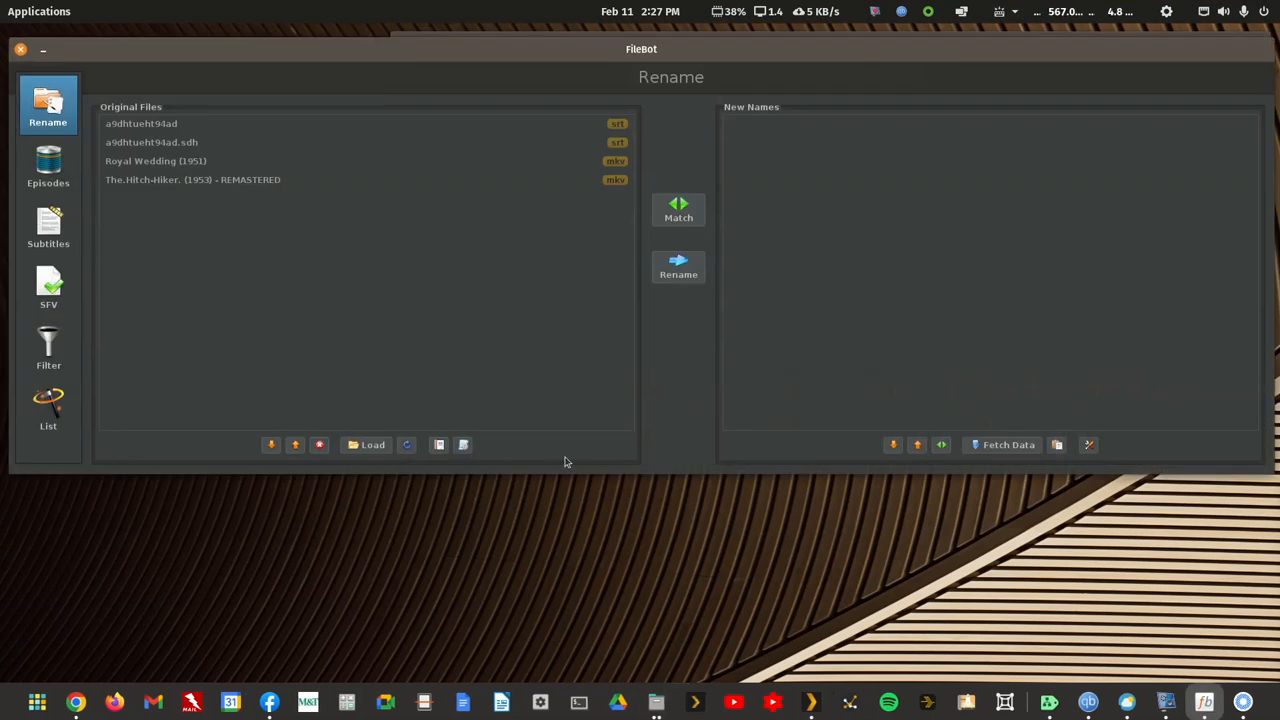
{"action": "left_click_drag", "start_coordinate": [561, 485], "coordinate": [551, 603]}
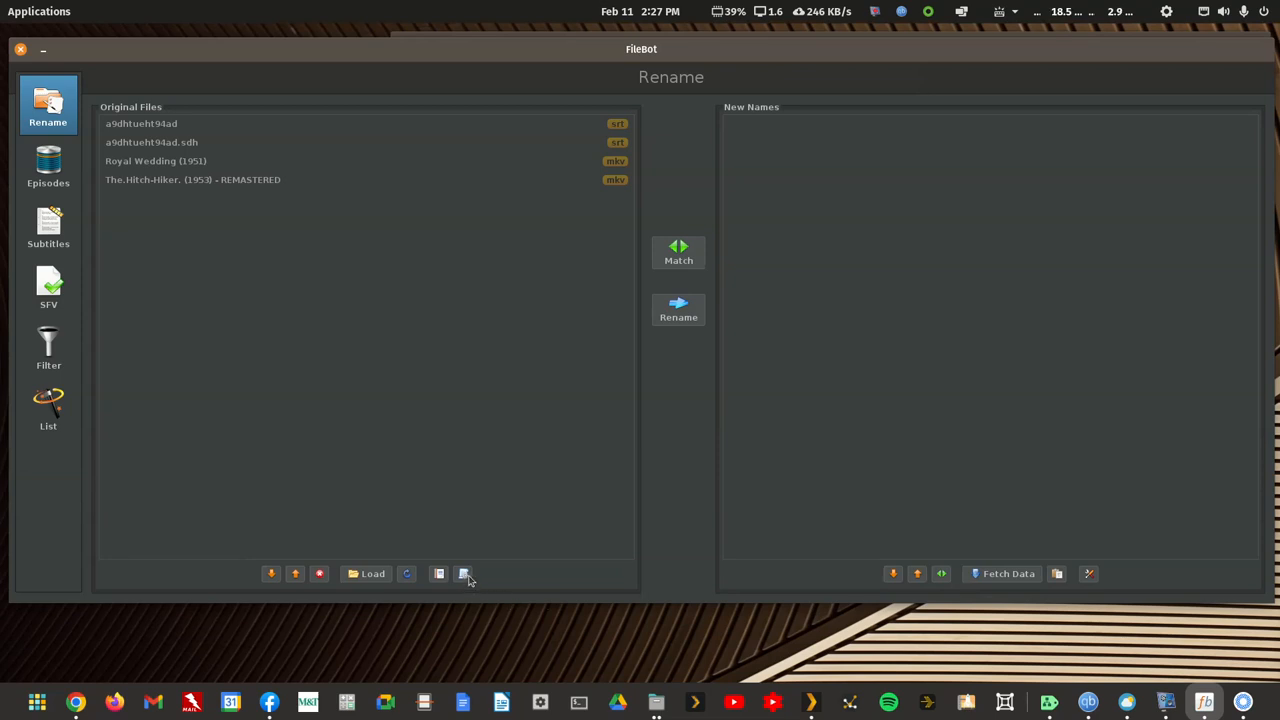
Step: Match the loaded files with TheMovieDB in movie mode, then try the Organize Movies for Plex preset on them
{"action": "left_click", "coordinate": [679, 263]}
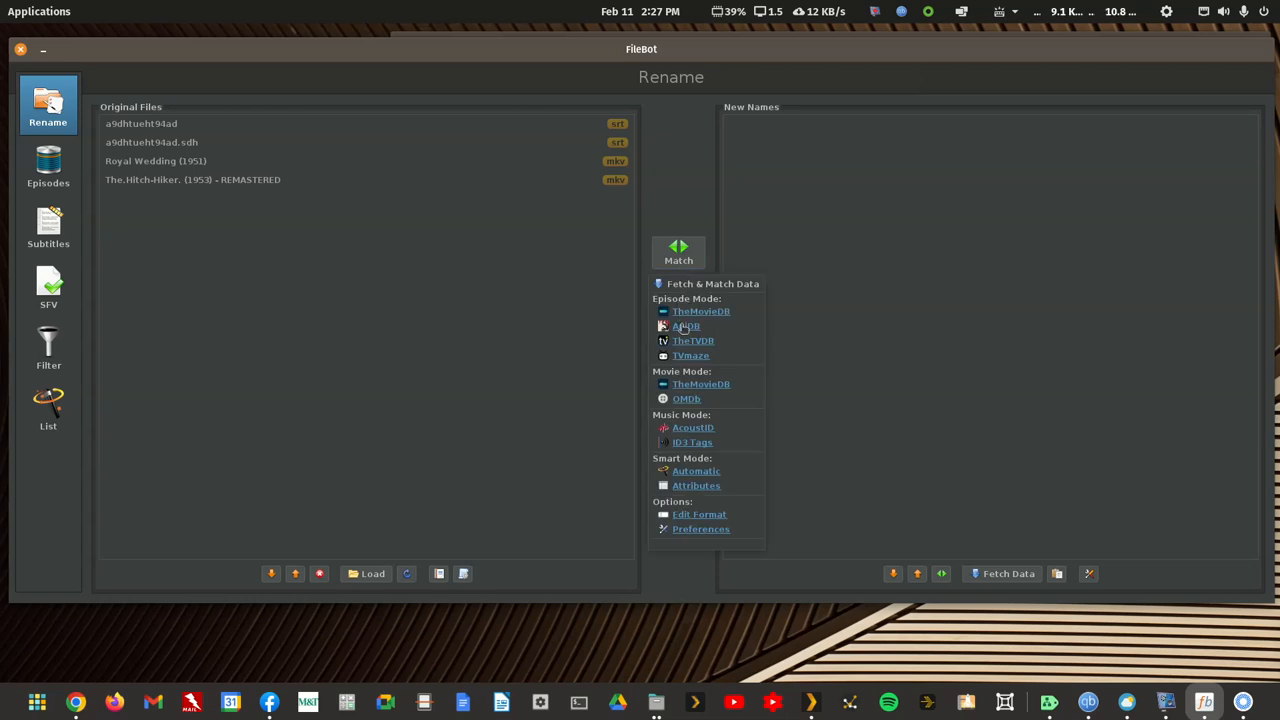
{"action": "left_click", "coordinate": [687, 385]}
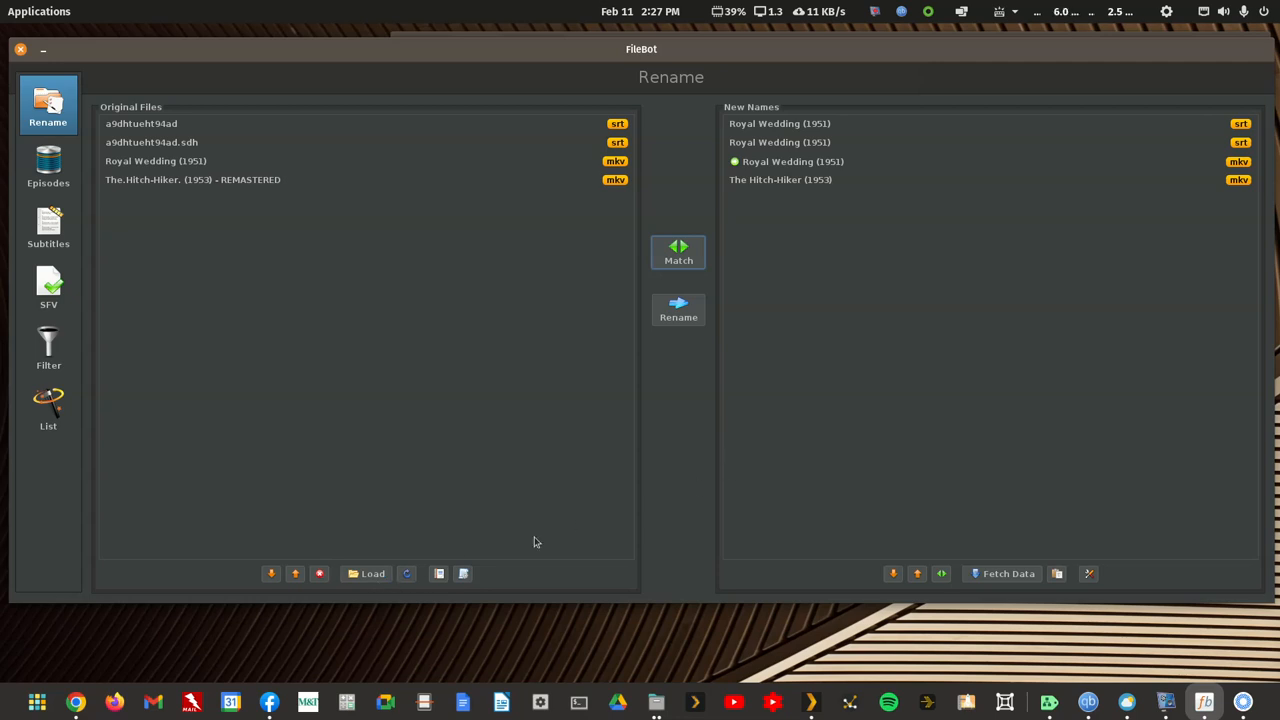
{"action": "left_click", "coordinate": [465, 576]}
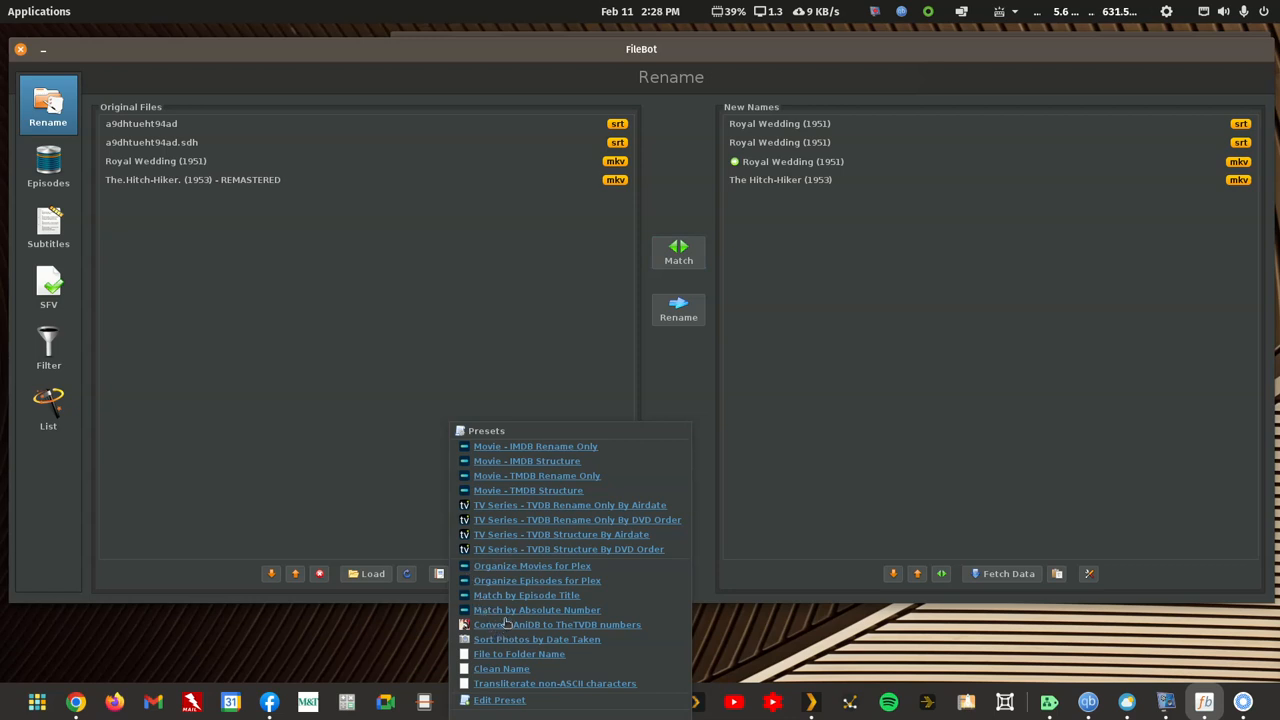
{"action": "left_click", "coordinate": [519, 567]}
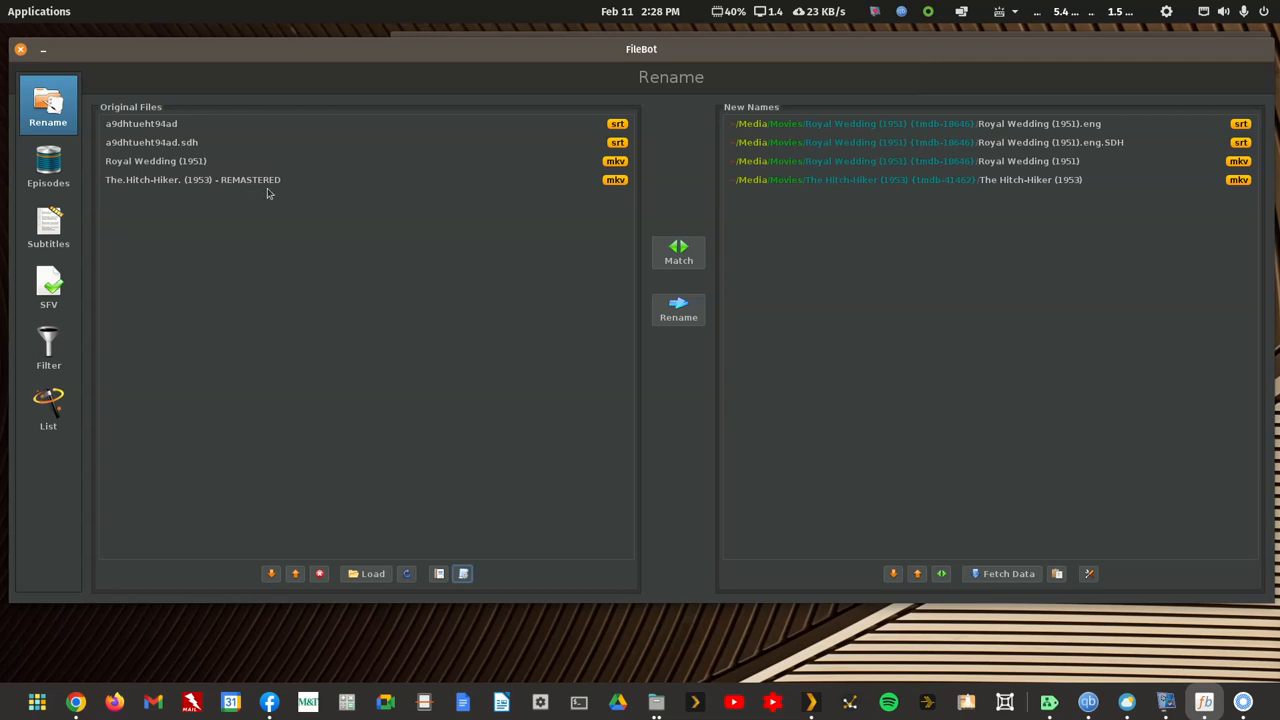
Step: Apply the Movie - TMDB Rename Only preset to the loaded files, rename them and close FileBot
{"action": "left_click", "coordinate": [463, 574]}
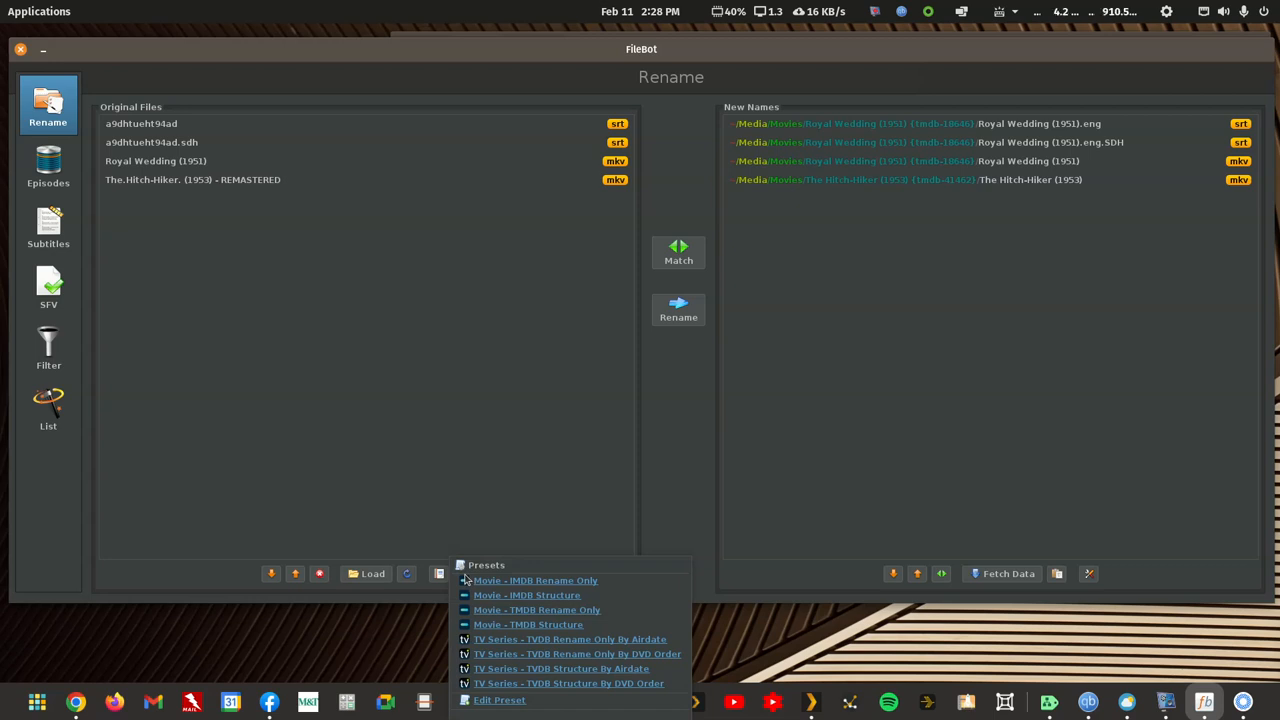
{"action": "left_click", "coordinate": [552, 612]}
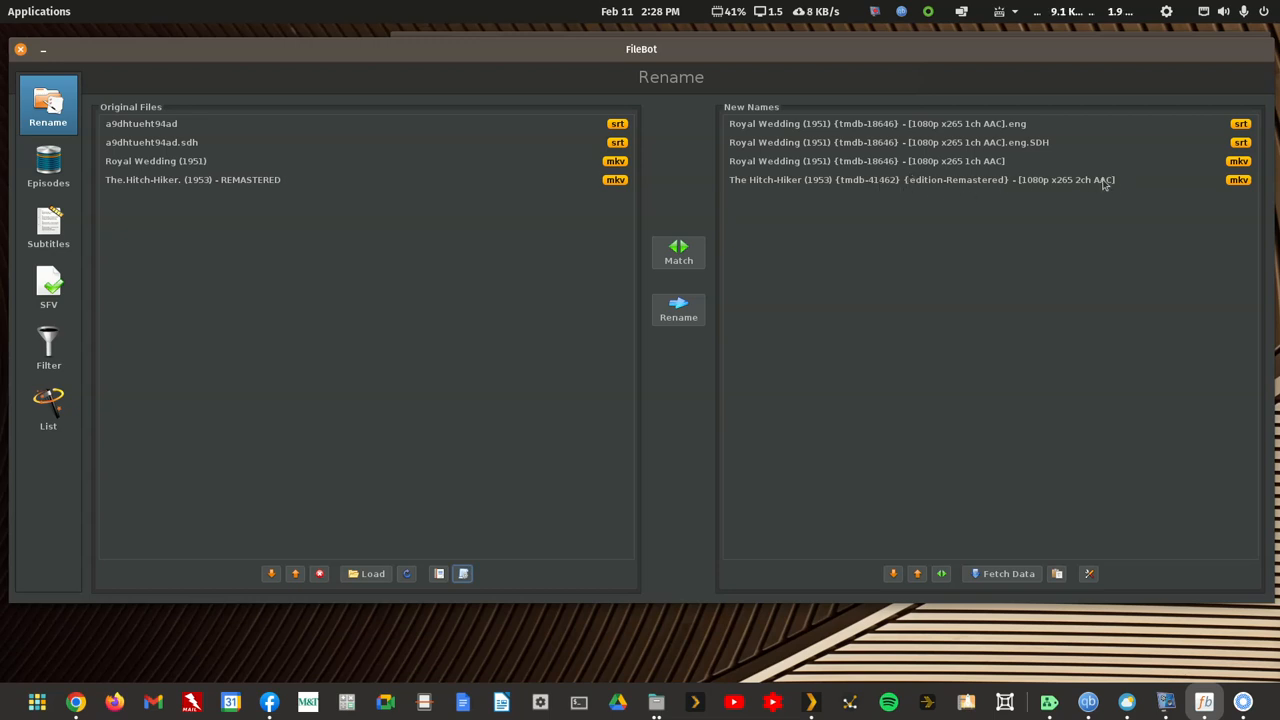
{"action": "left_click", "coordinate": [697, 311]}
{"action": "left_click", "coordinate": [21, 50]}
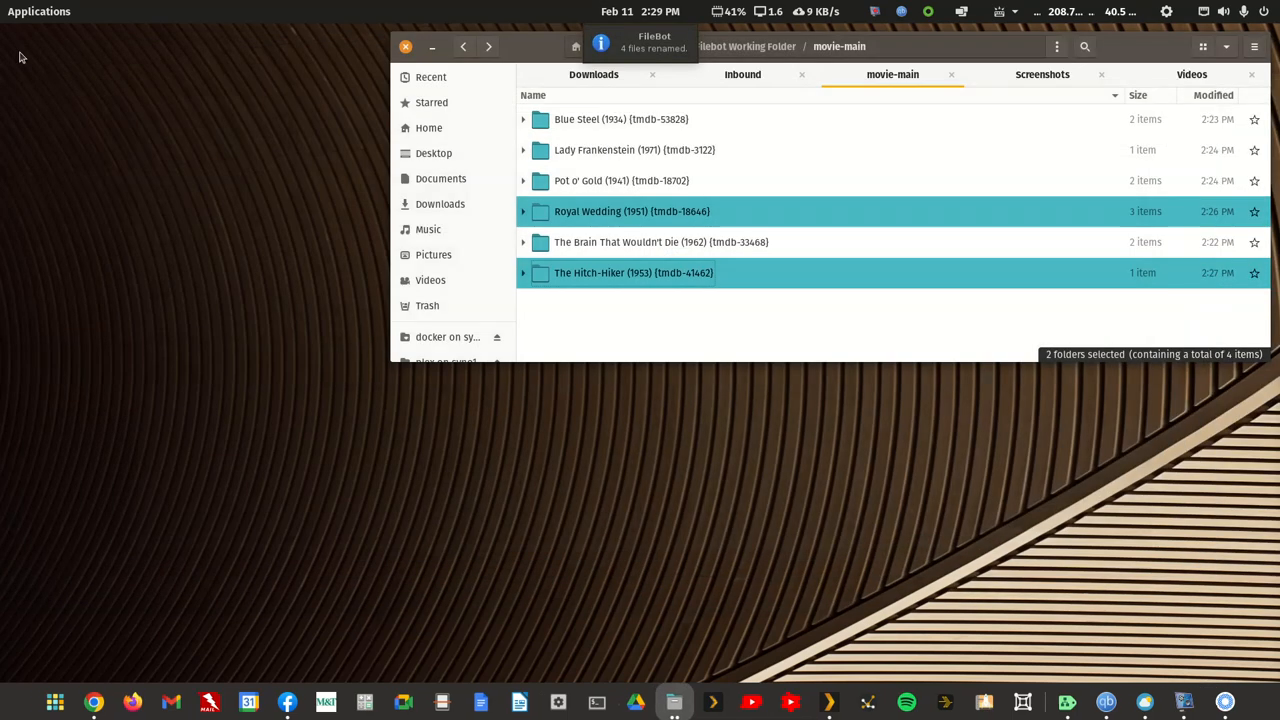
Step: Check the renamed files in The Hitch-Hiker (1953) and Royal Wedding (1951) folders, returning to movie-main
{"action": "left_click", "coordinate": [578, 306]}
{"action": "left_click", "coordinate": [603, 276]}
{"action": "double_click", "coordinate": [603, 276]}
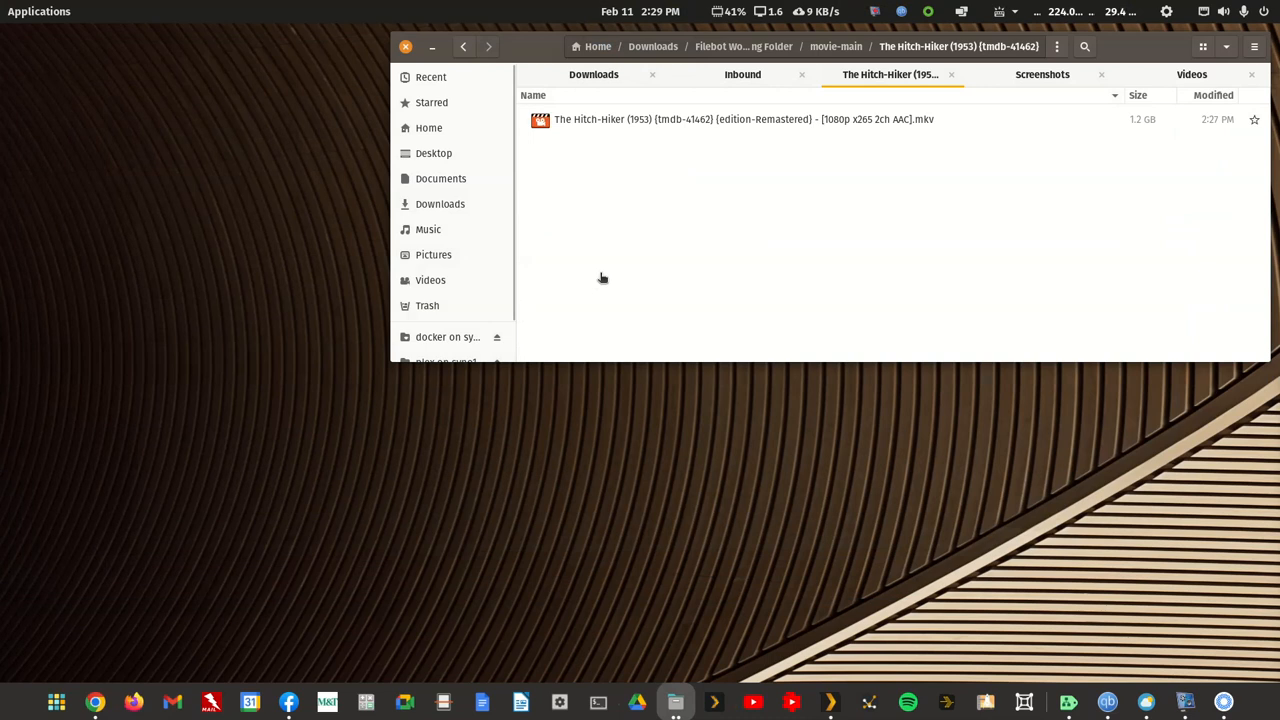
{"action": "left_click", "coordinate": [463, 47]}
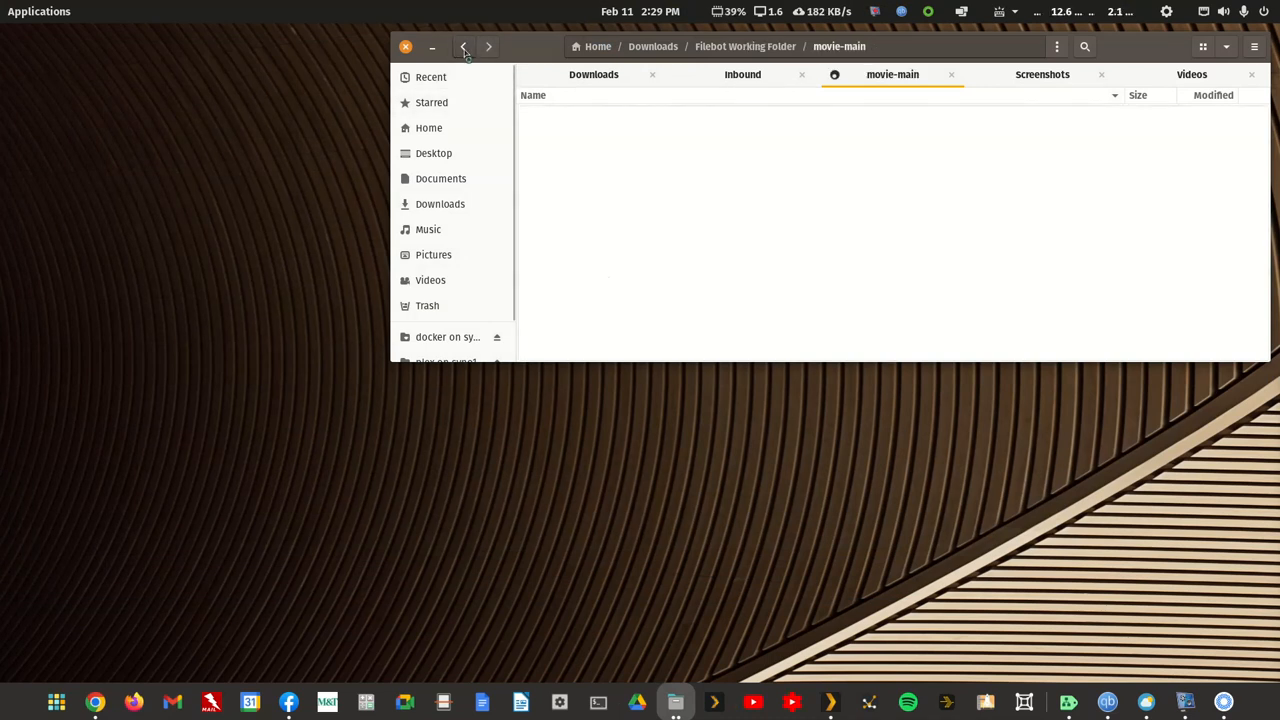
{"action": "double_click", "coordinate": [606, 213]}
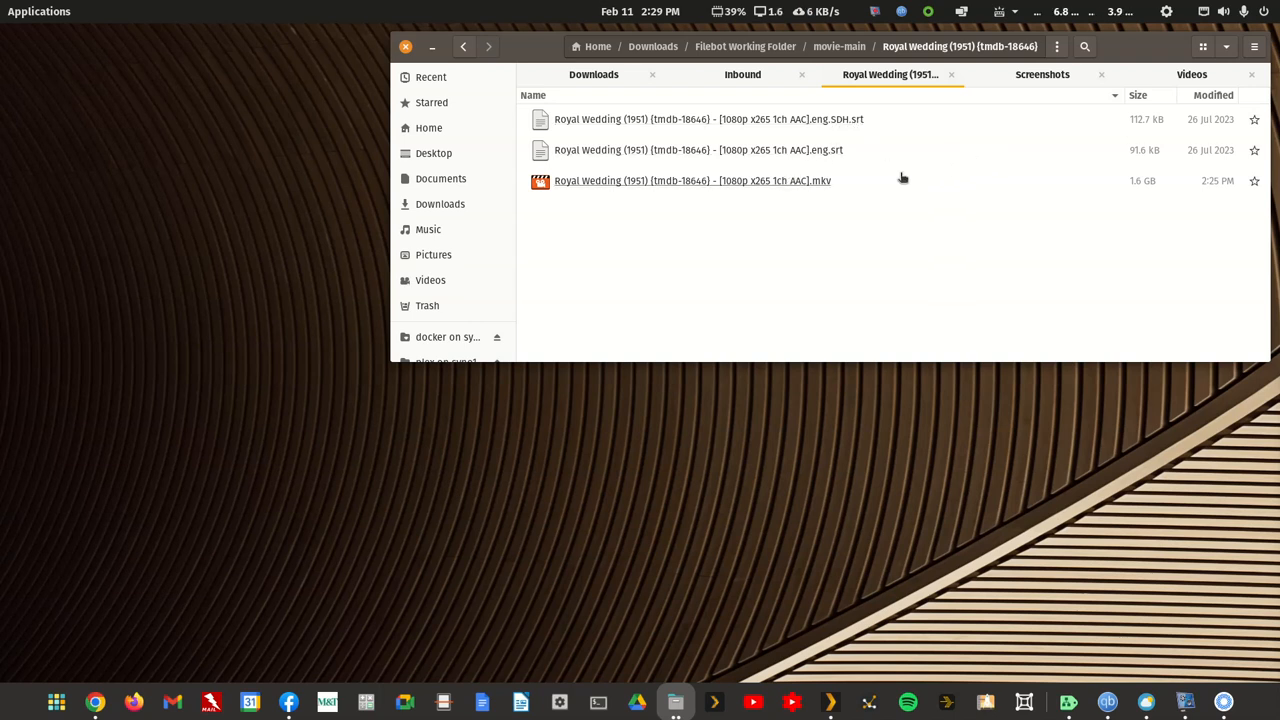
{"action": "left_click", "coordinate": [462, 47]}
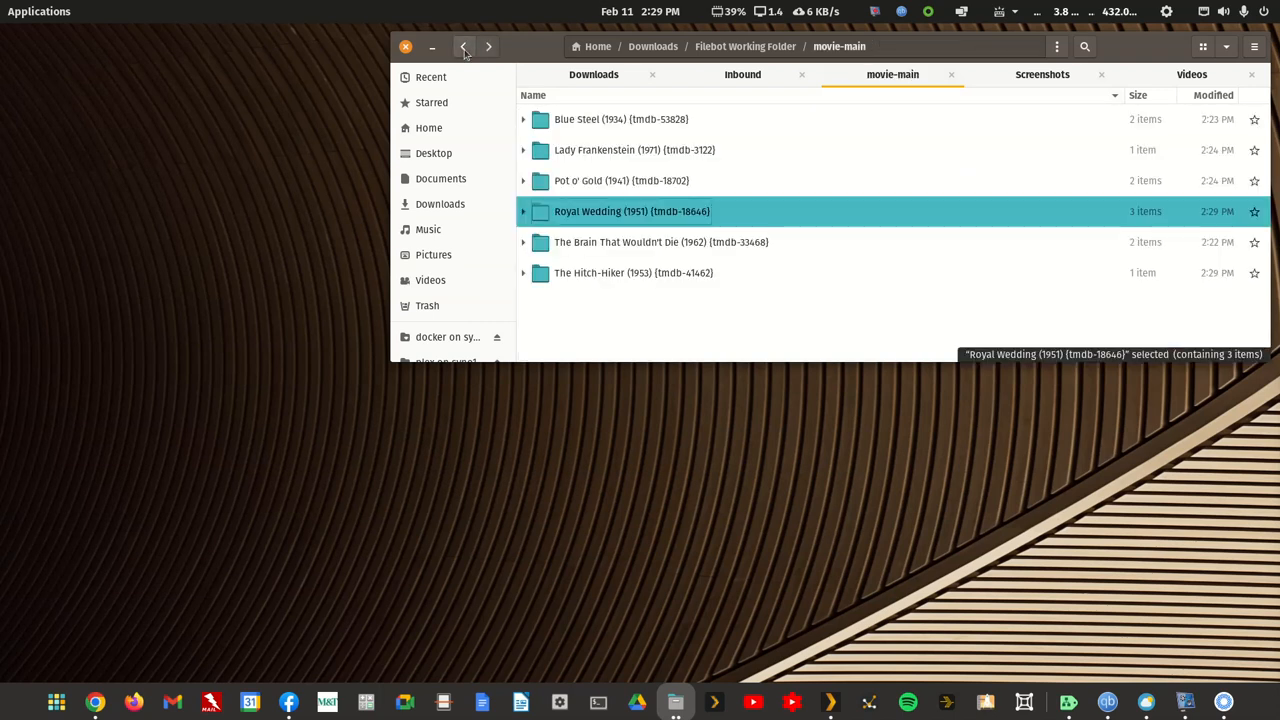